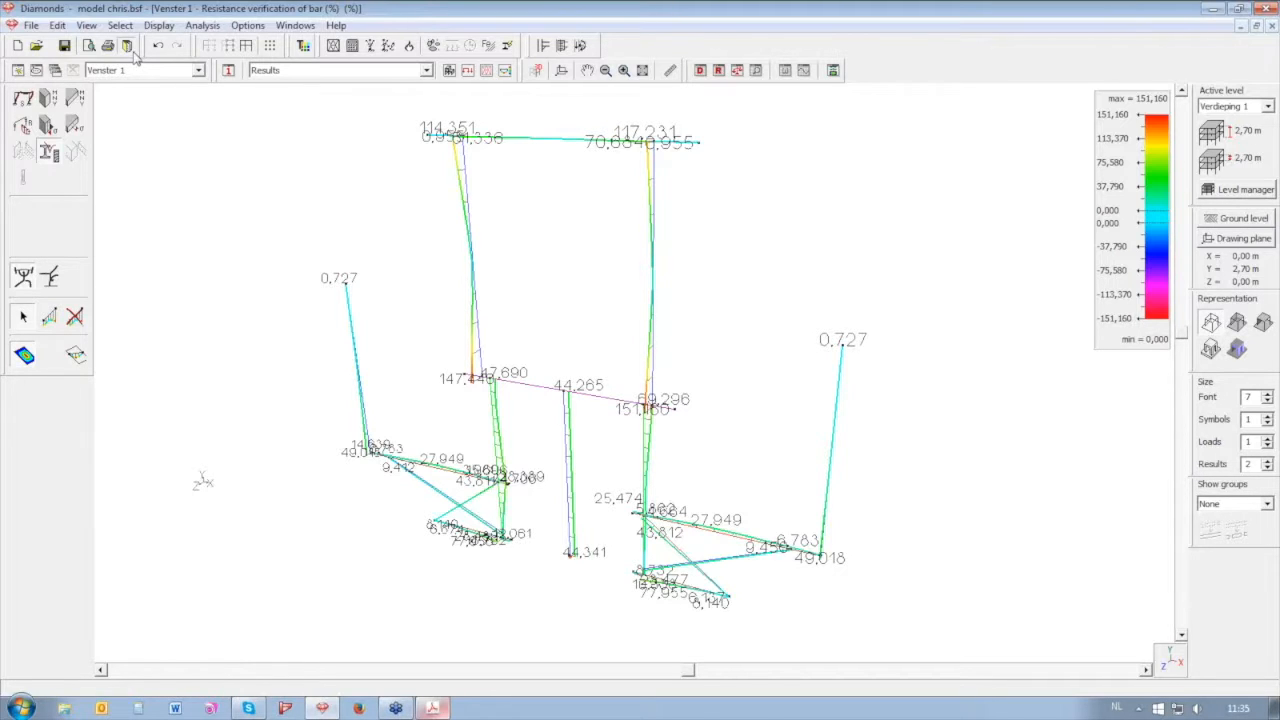
Create a print report named "Geometry cross sections" and include a table of contents
click(128, 46)
click(470, 205)
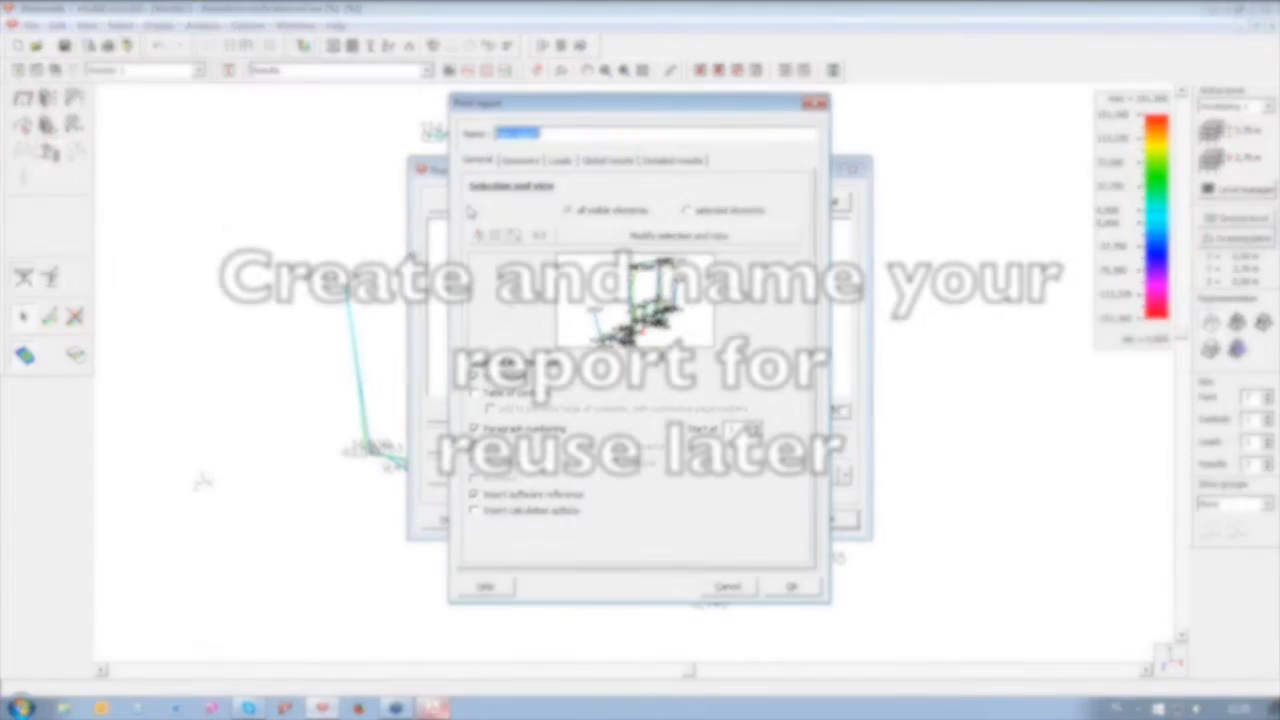
click(568, 137)
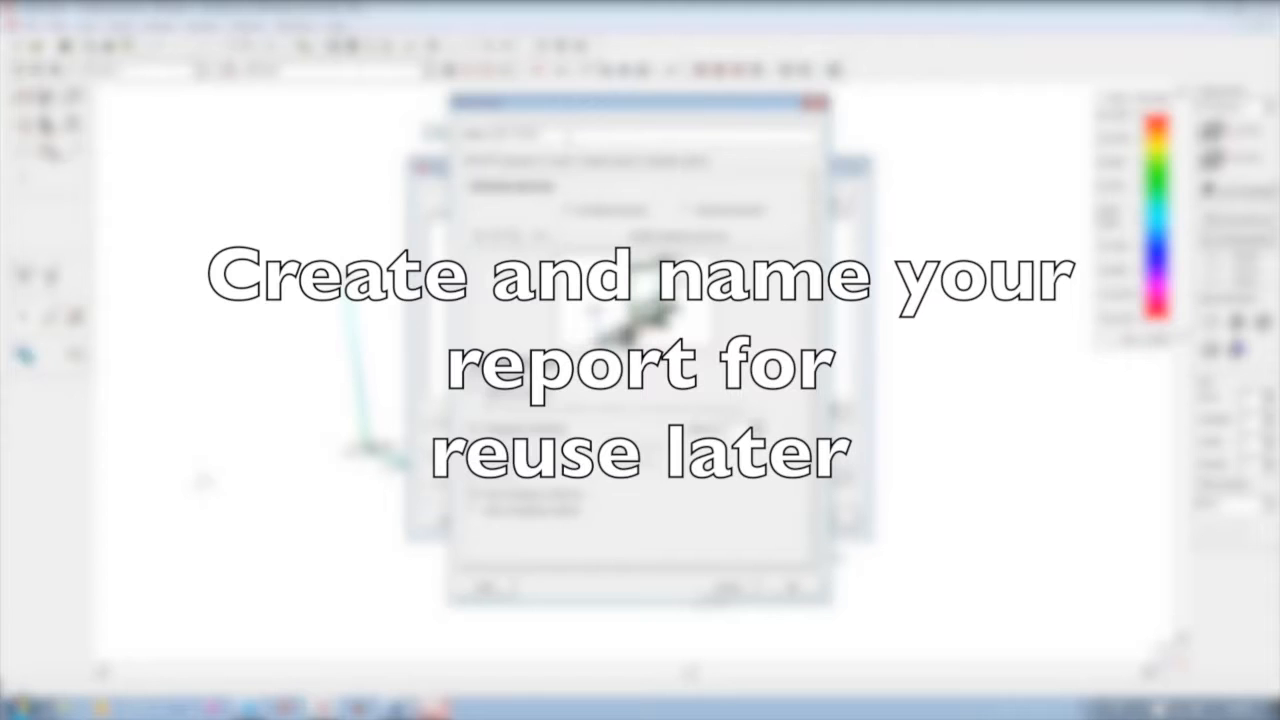
drag(568, 137, 496, 137)
text(Geometry cross sections)
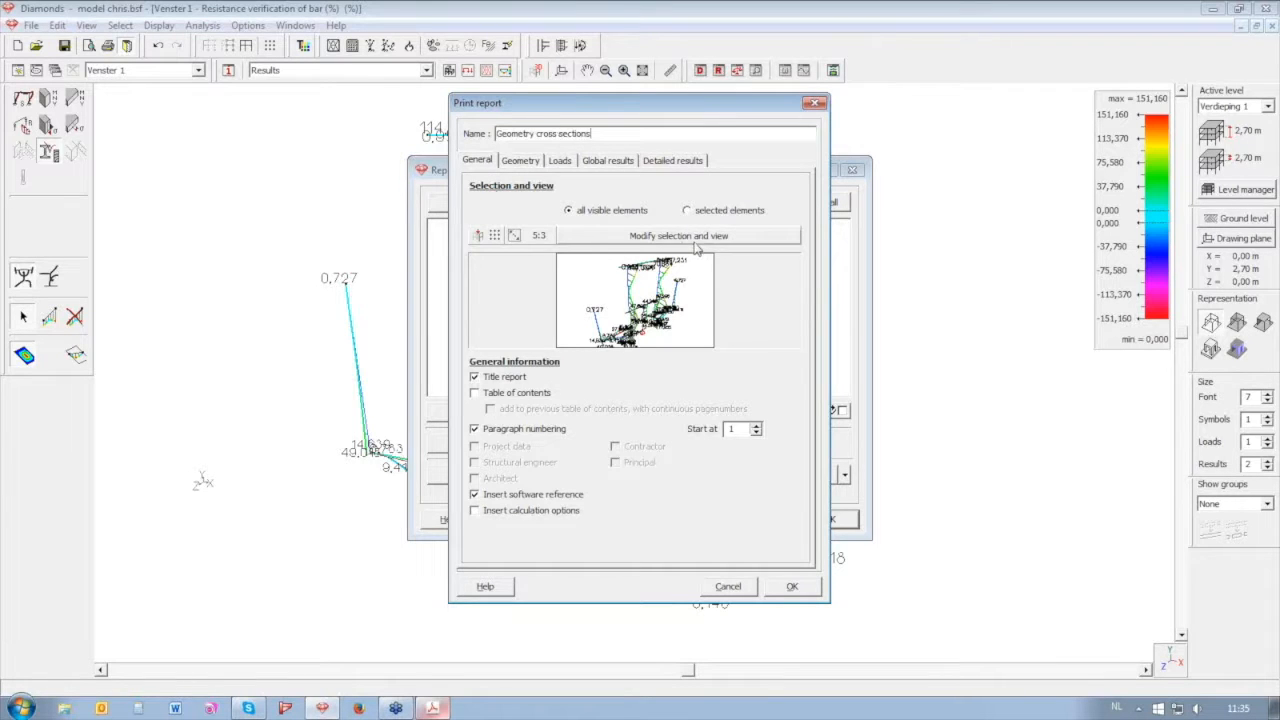
click(486, 396)
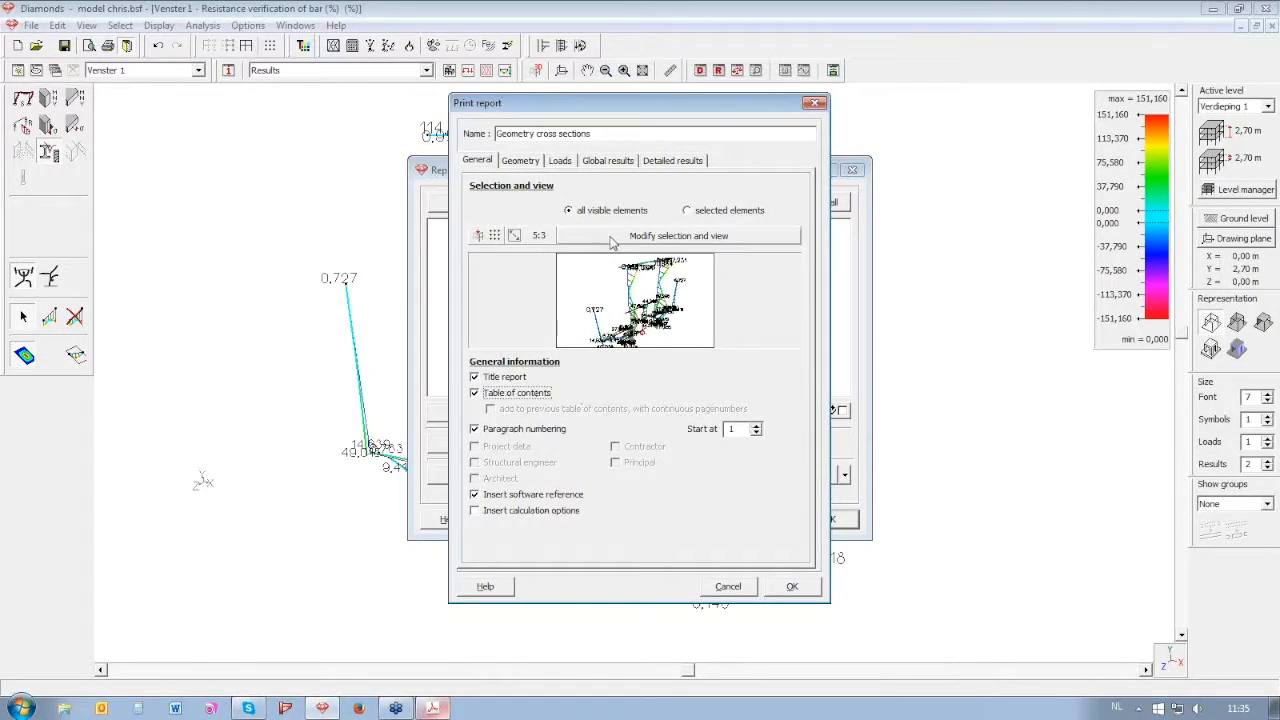
Modify the report's model view, rotating the structure to a 3D angle seen from the other side and fitting it in the frame
click(676, 242)
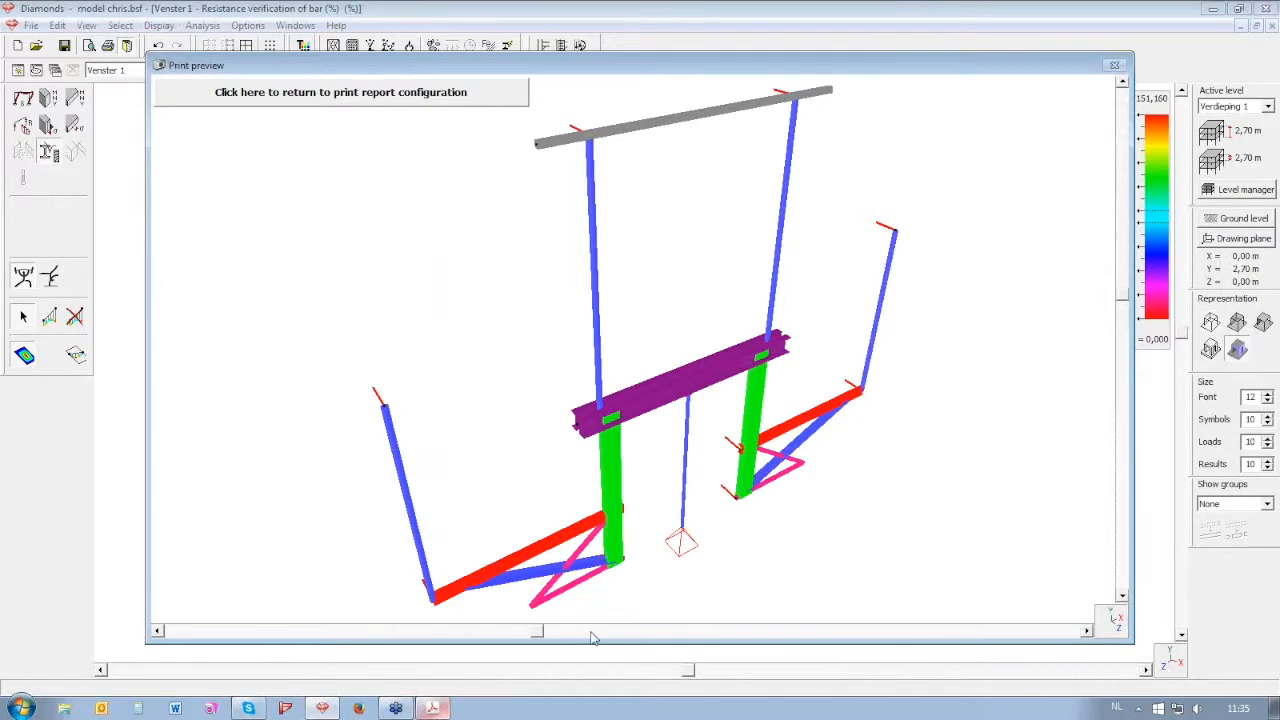
drag(540, 634, 578, 634)
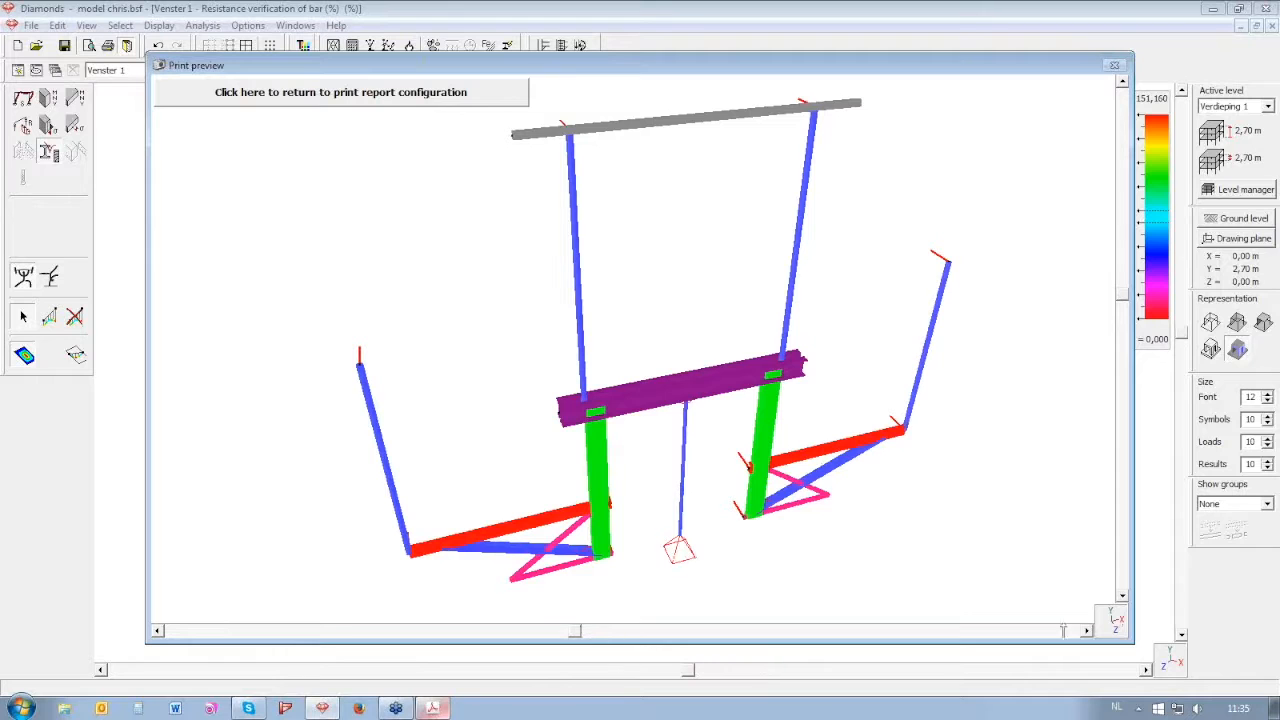
click(1117, 624)
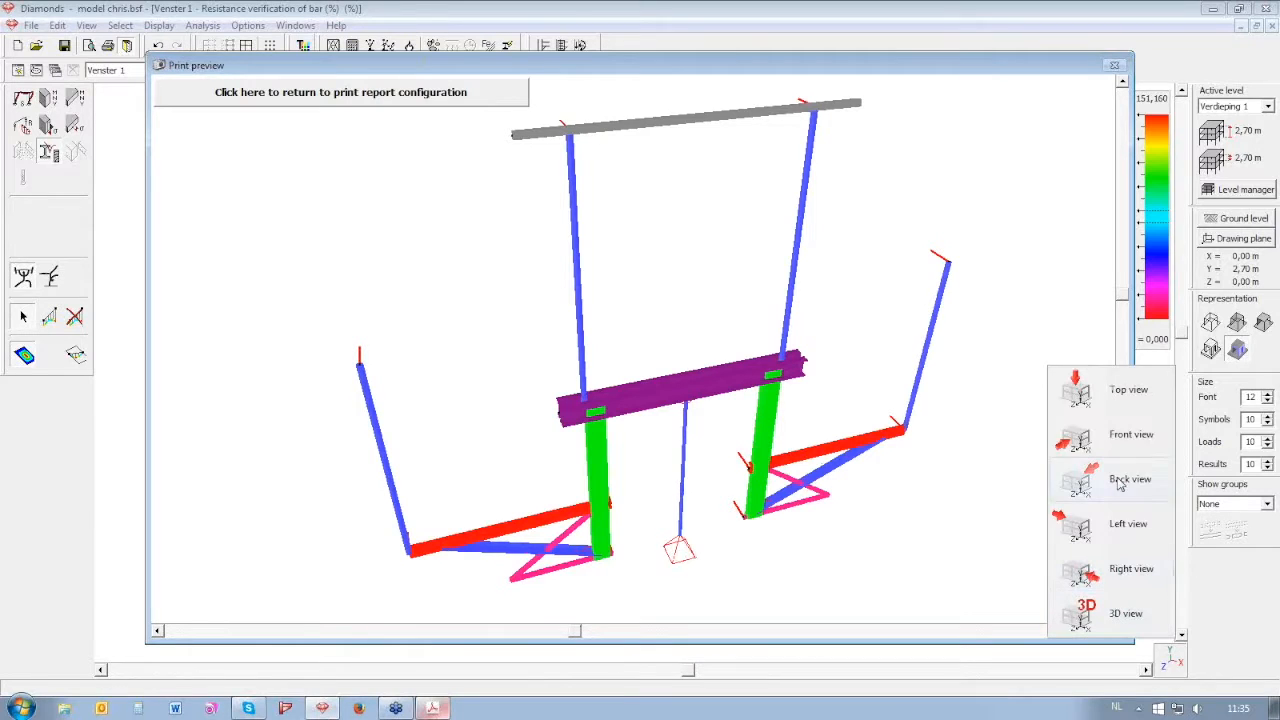
click(583, 634)
drag(580, 634, 682, 632)
scroll(360, 363, down, 2)
scroll(617, 460, down, 1)
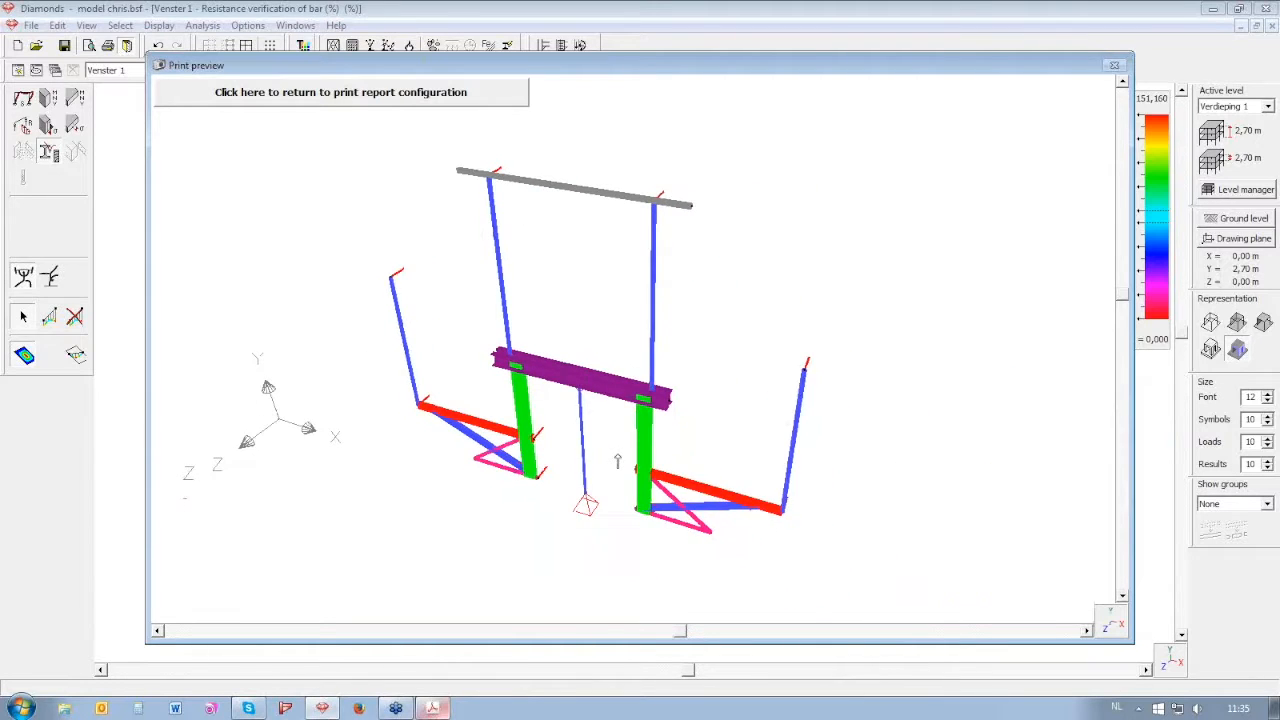
scroll(286, 242, up, 2)
scroll(708, 263, down, 1)
scroll(828, 446, up, 1)
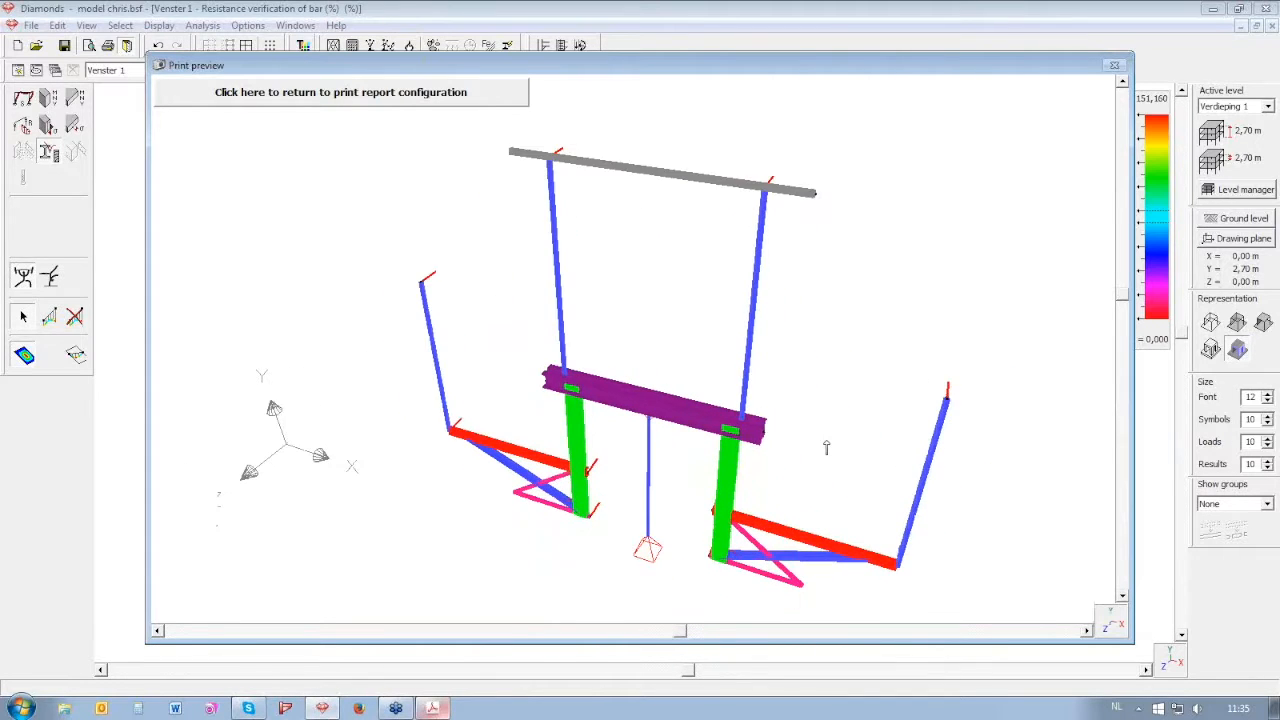
drag(828, 449, 824, 430)
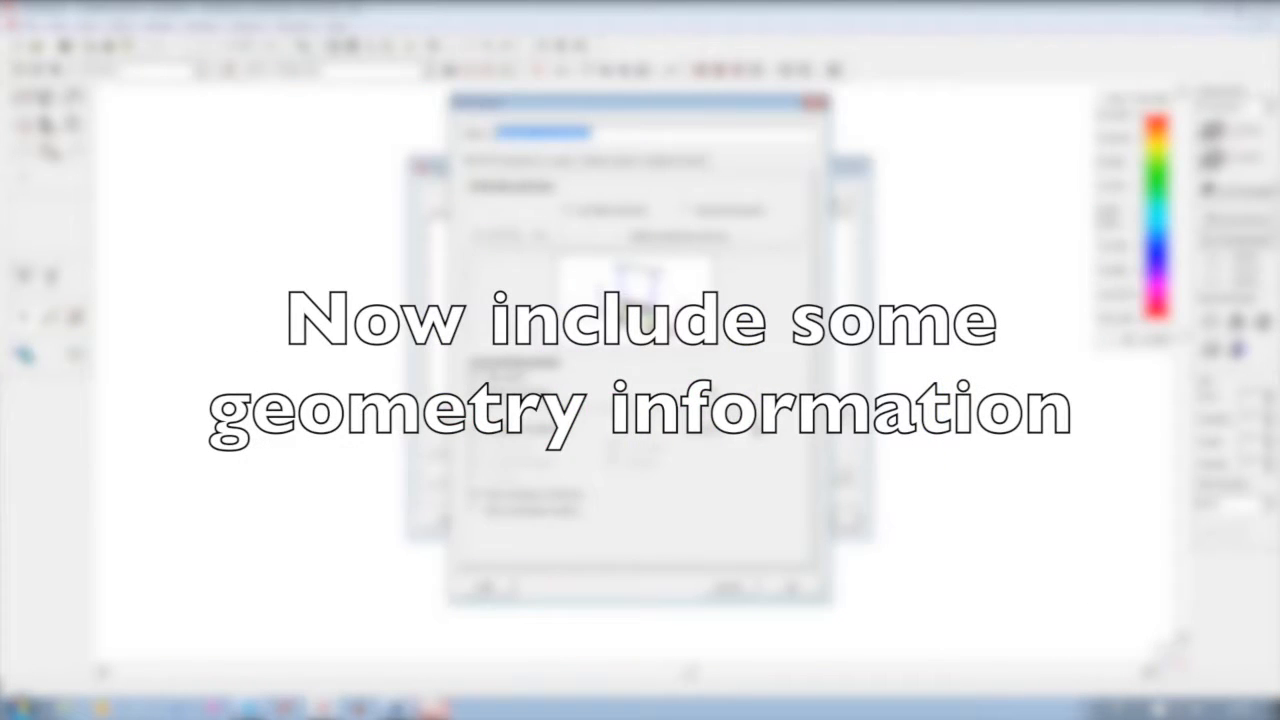
Show the geometry in the report using the "Mijn nieuwe geometrie" configuration and review that configuration's geometry display options
click(535, 161)
click(514, 189)
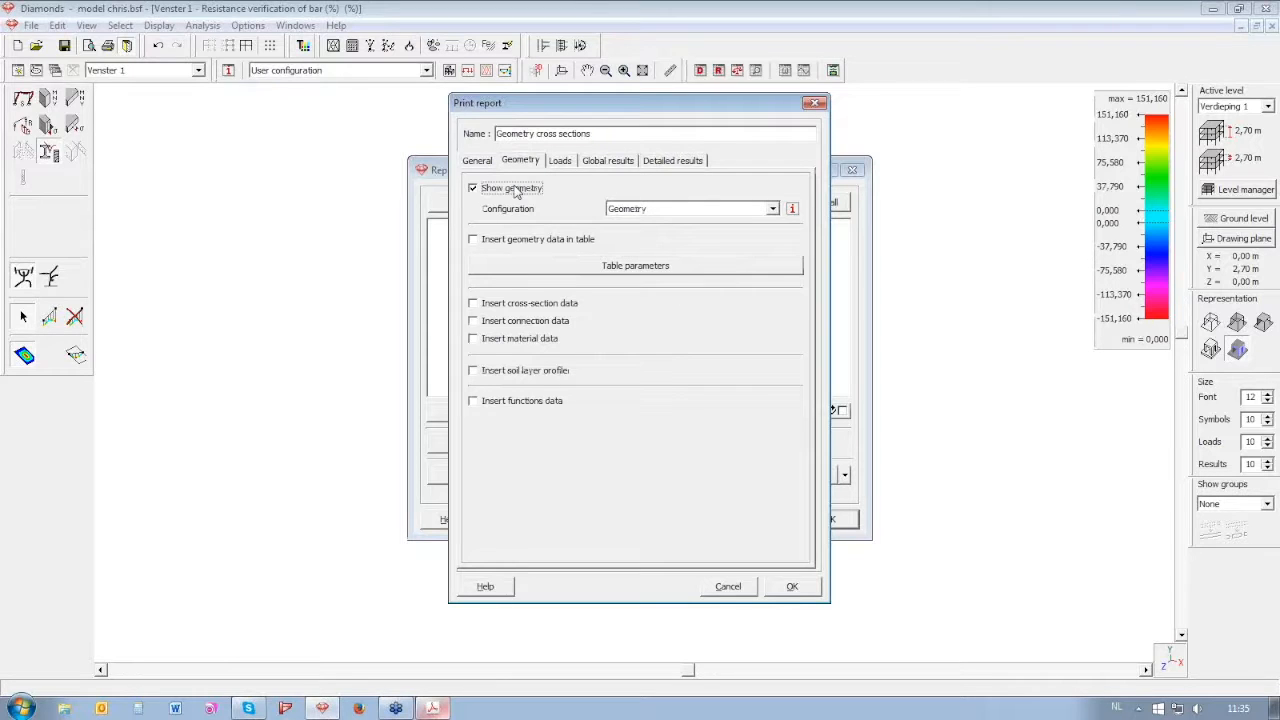
click(773, 210)
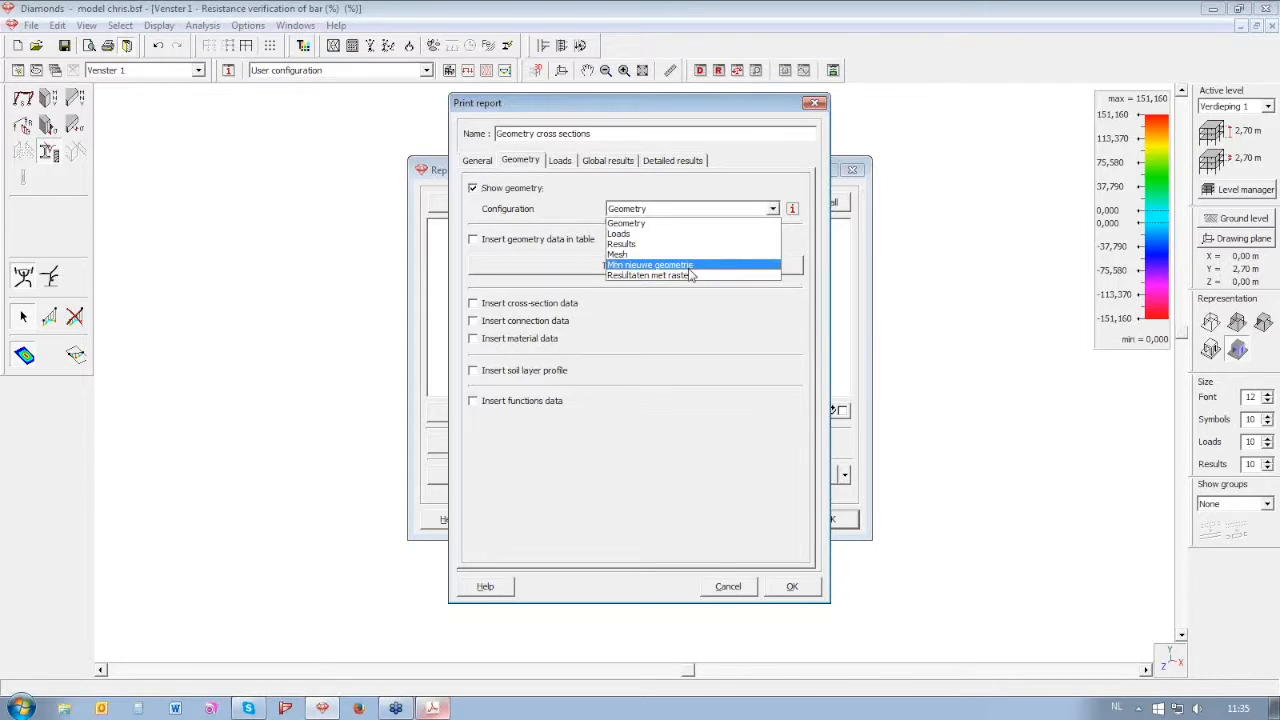
click(630, 265)
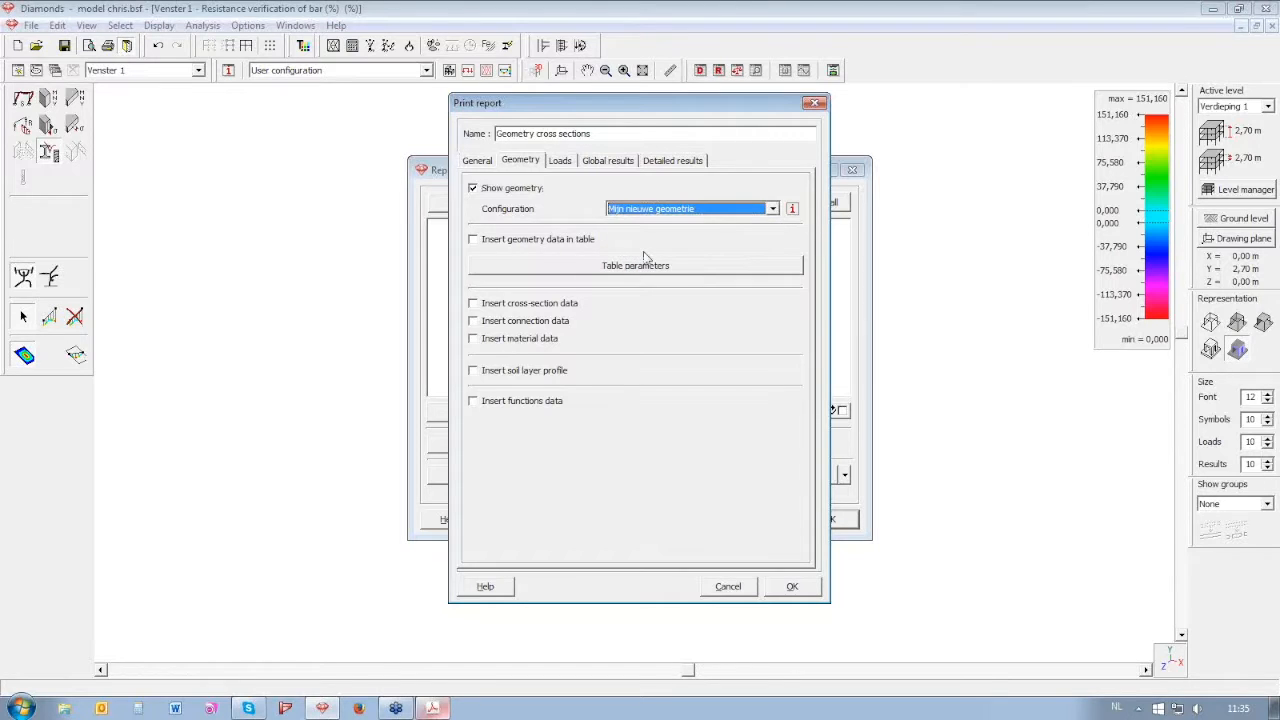
click(791, 209)
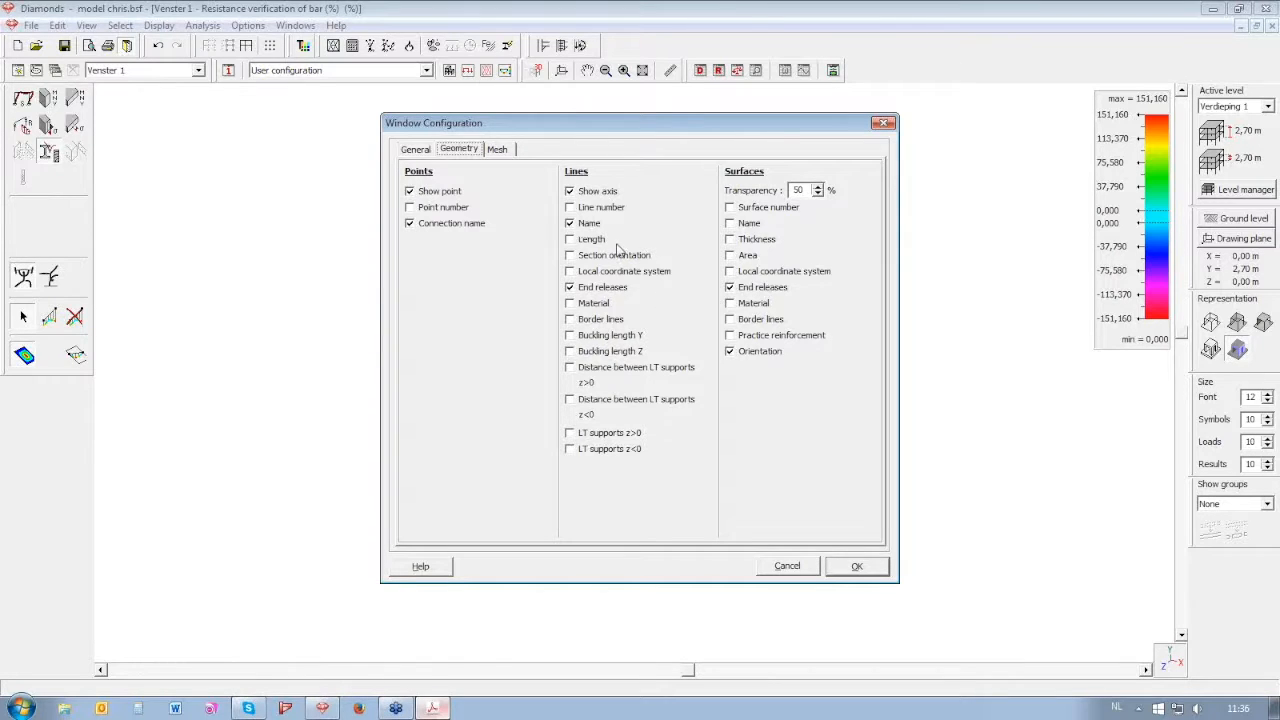
click(857, 566)
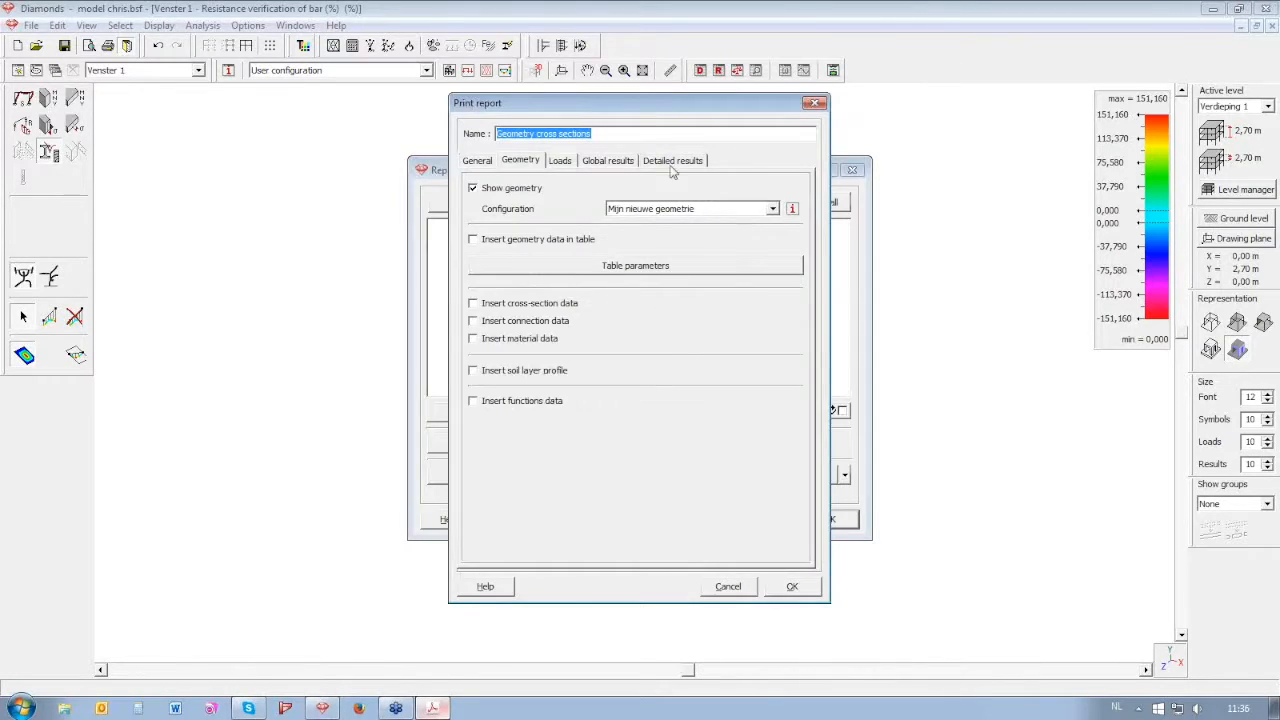
Include cross-section data and material data in the report and save its settings
click(508, 238)
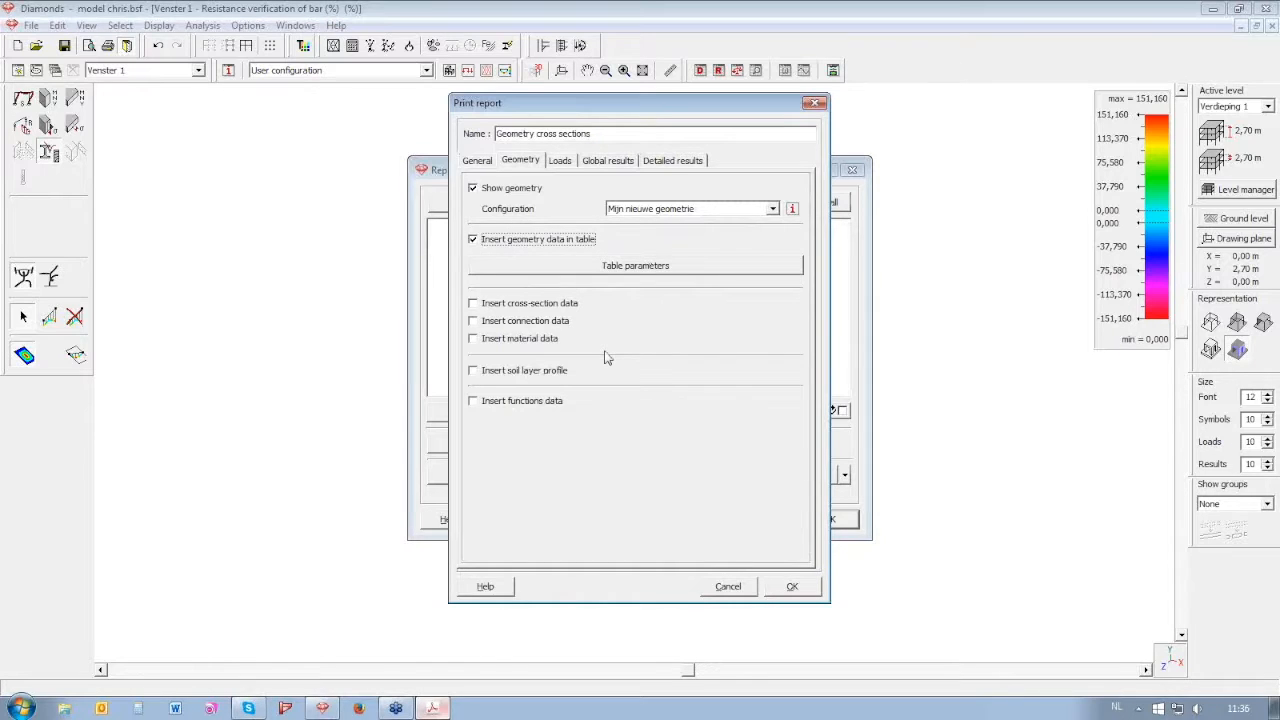
click(566, 303)
click(556, 339)
click(792, 587)
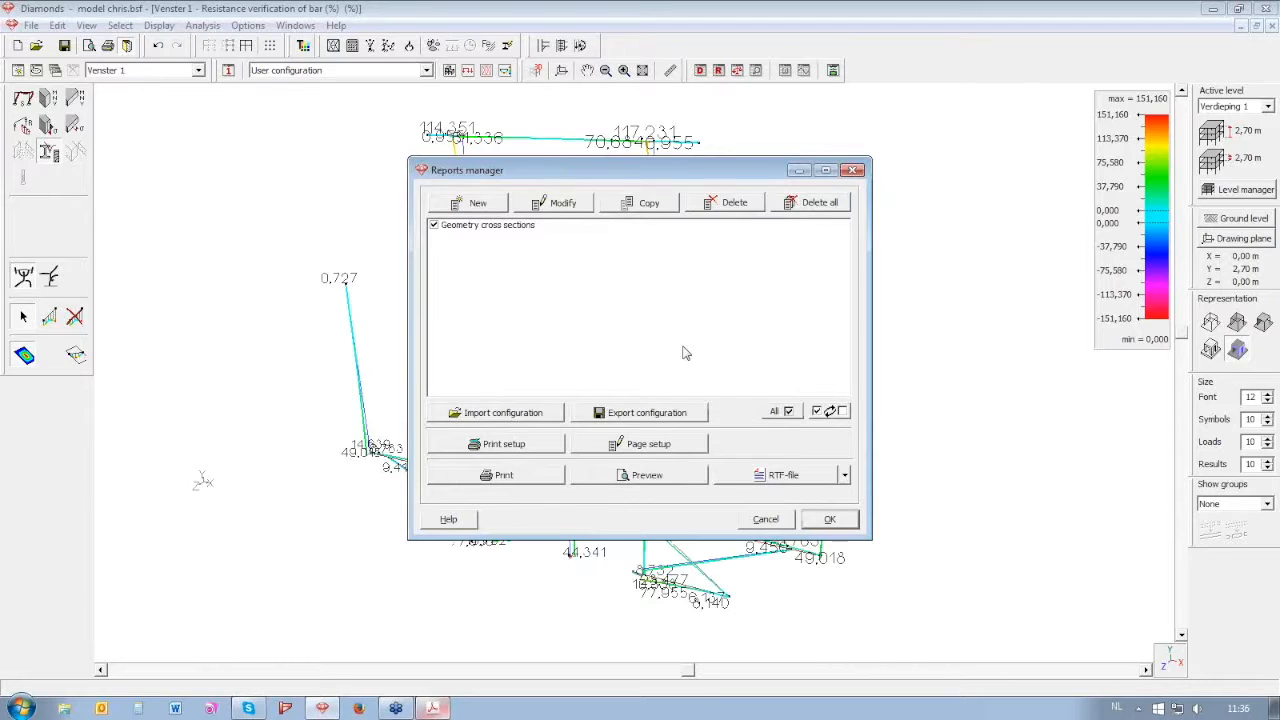
Preview the report and page through its geometry, cross-section and material data up to the last page
click(652, 476)
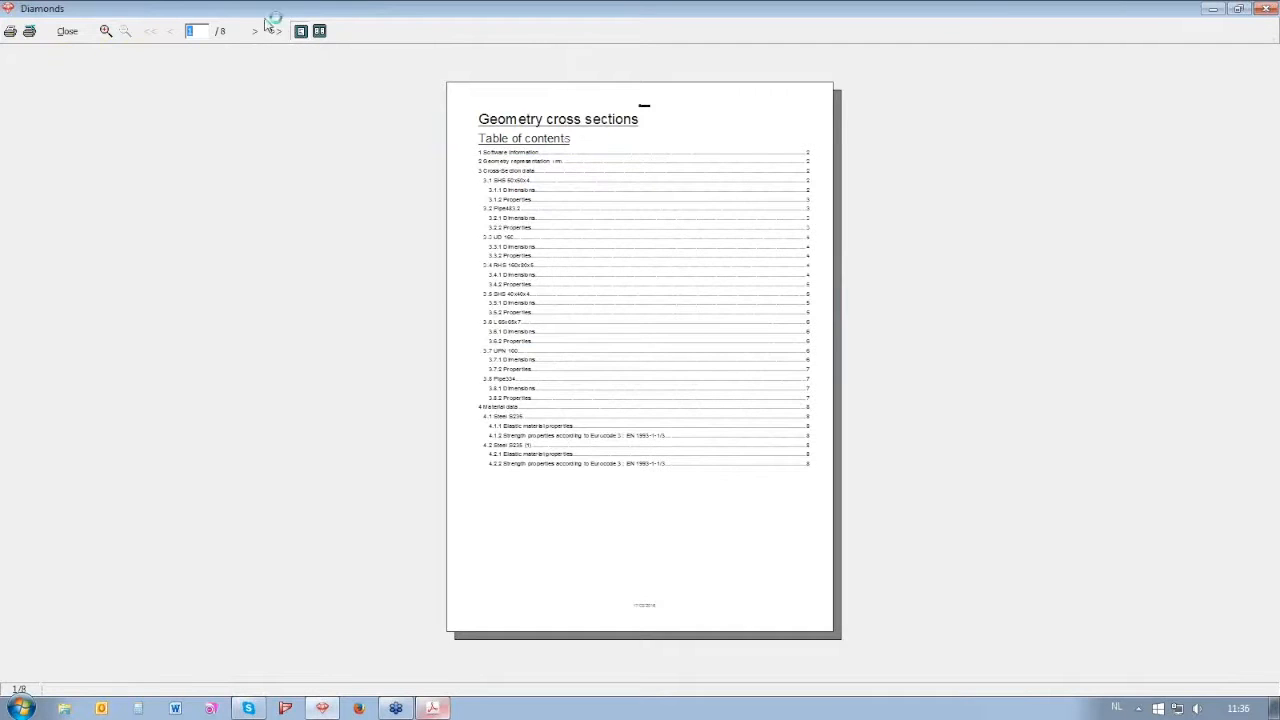
click(260, 30)
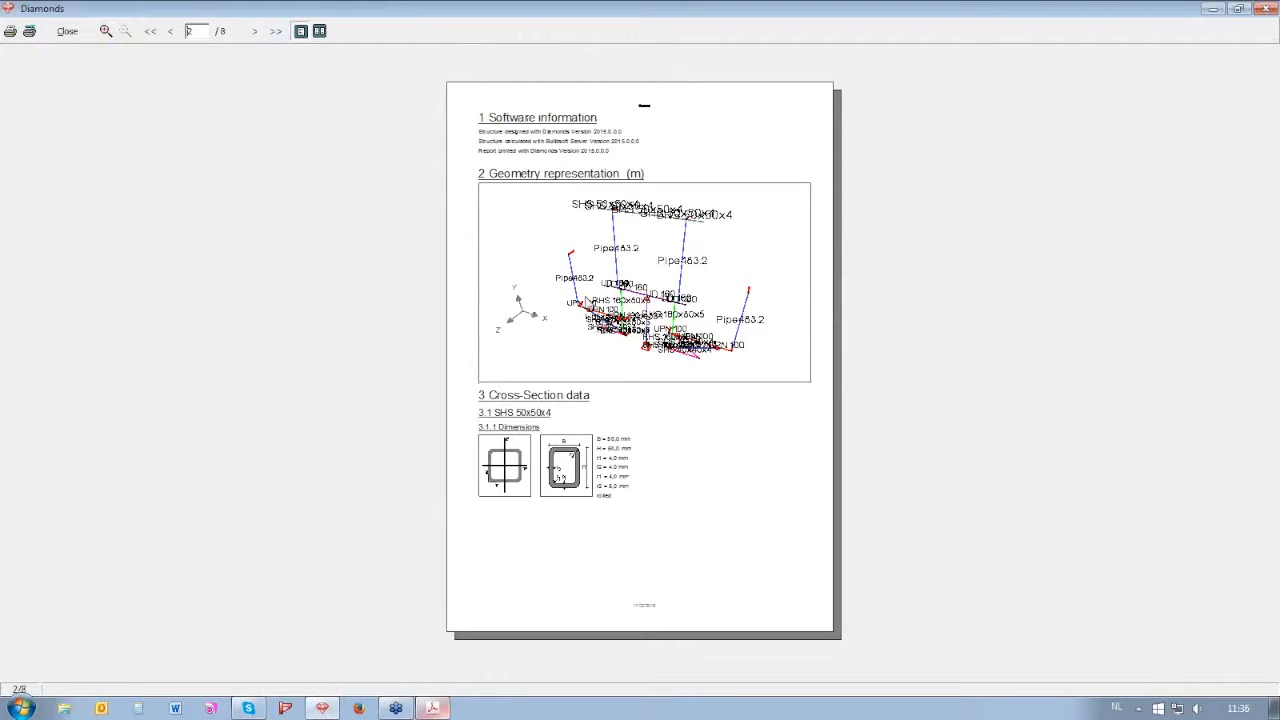
click(255, 32)
click(255, 32)
click(255, 32)
click(255, 32)
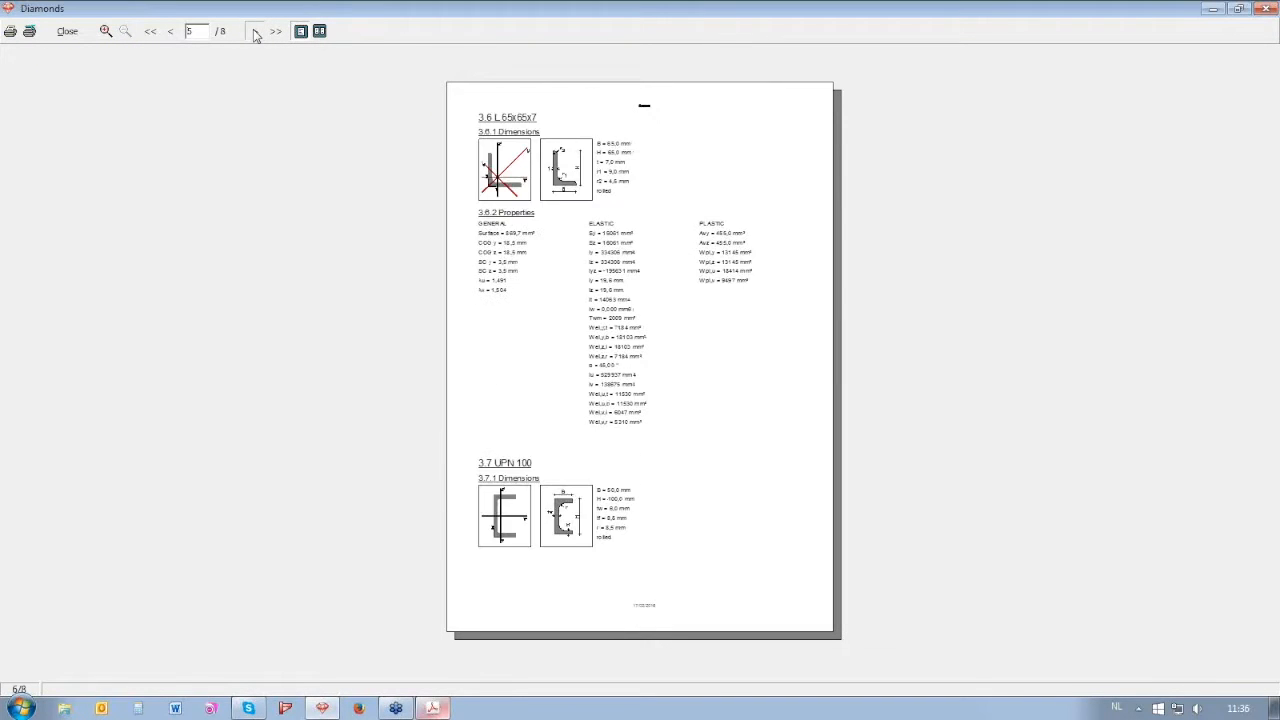
click(255, 32)
click(255, 32)
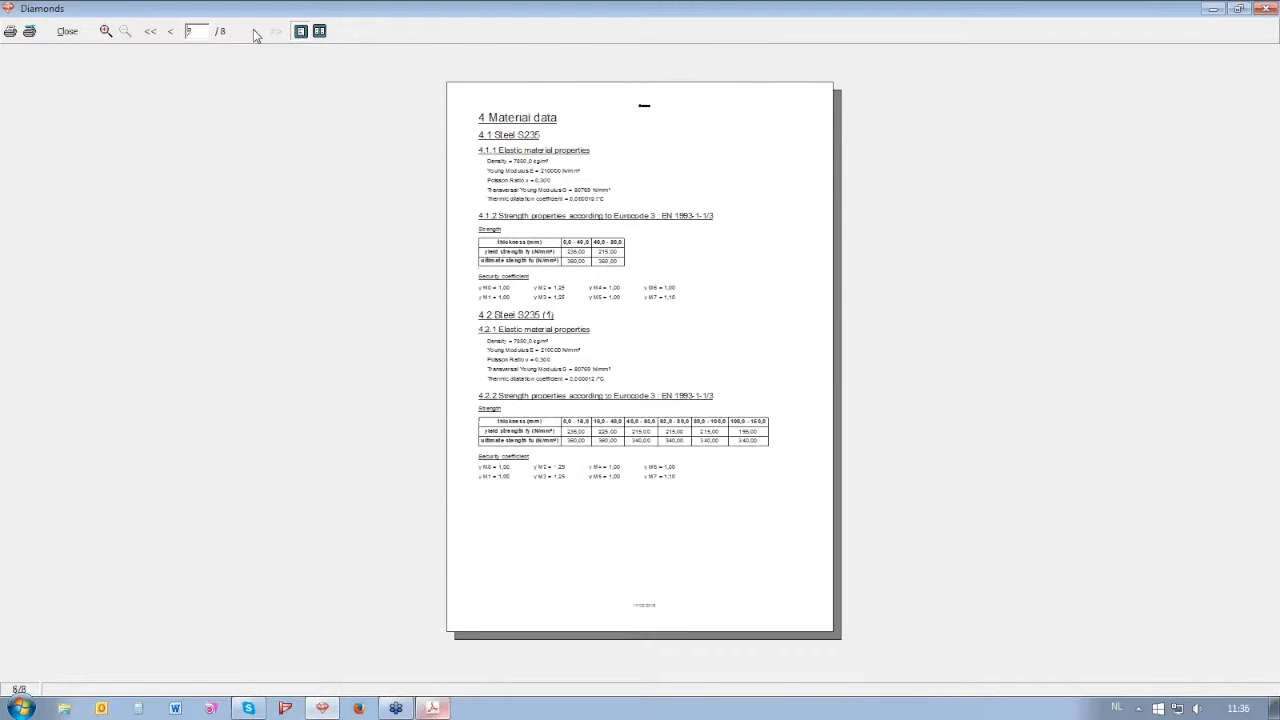
click(72, 31)
Reopen the "Geometry cross sections" report for modification and exclude the cross-section data
click(505, 229)
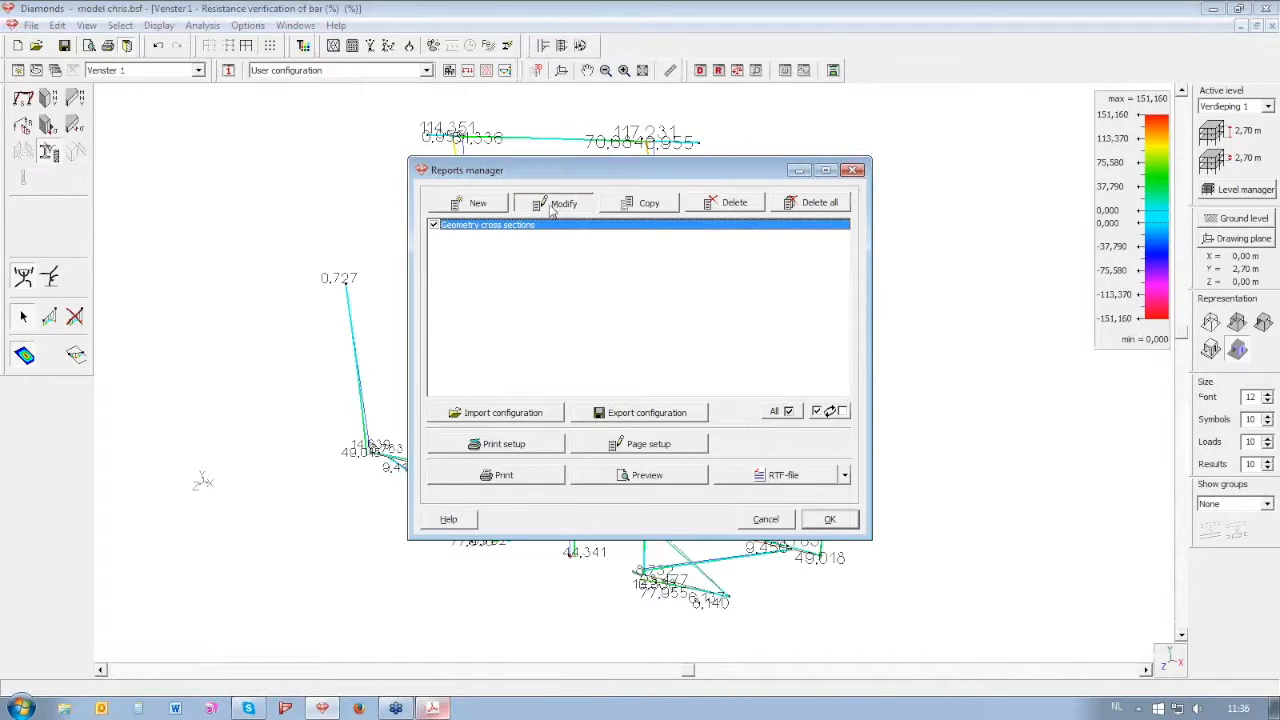
click(549, 204)
click(540, 163)
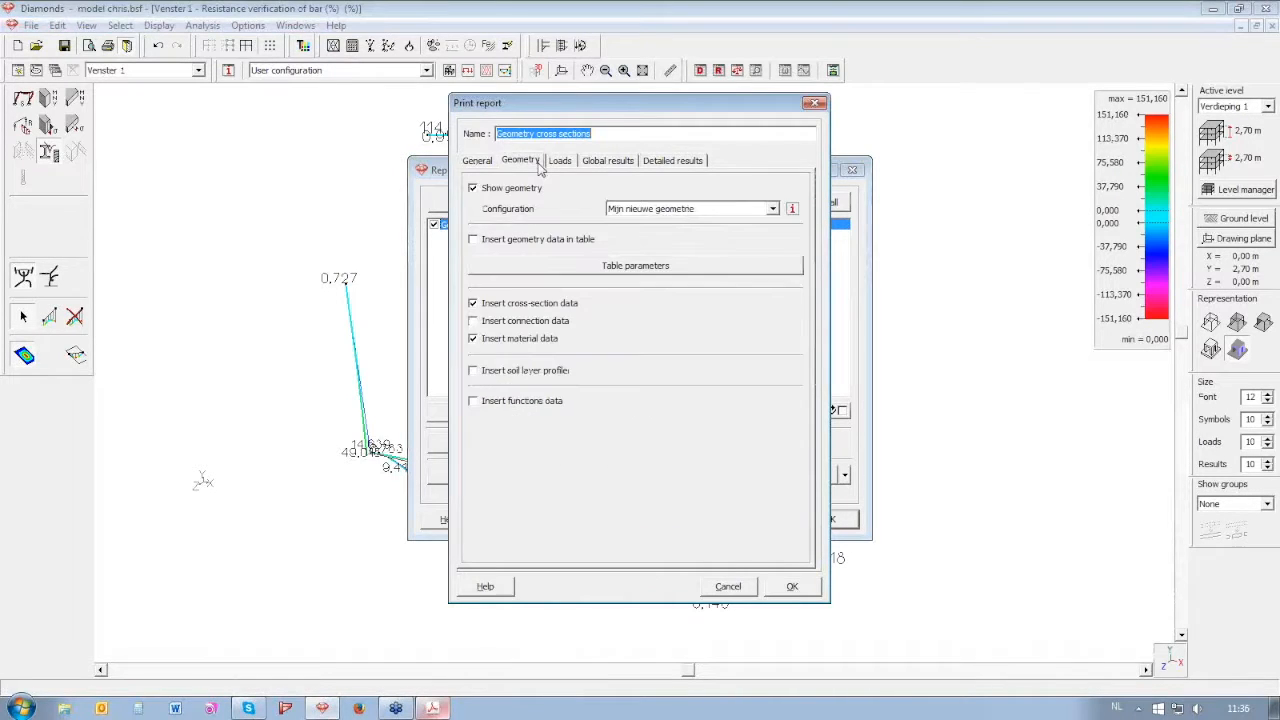
click(530, 304)
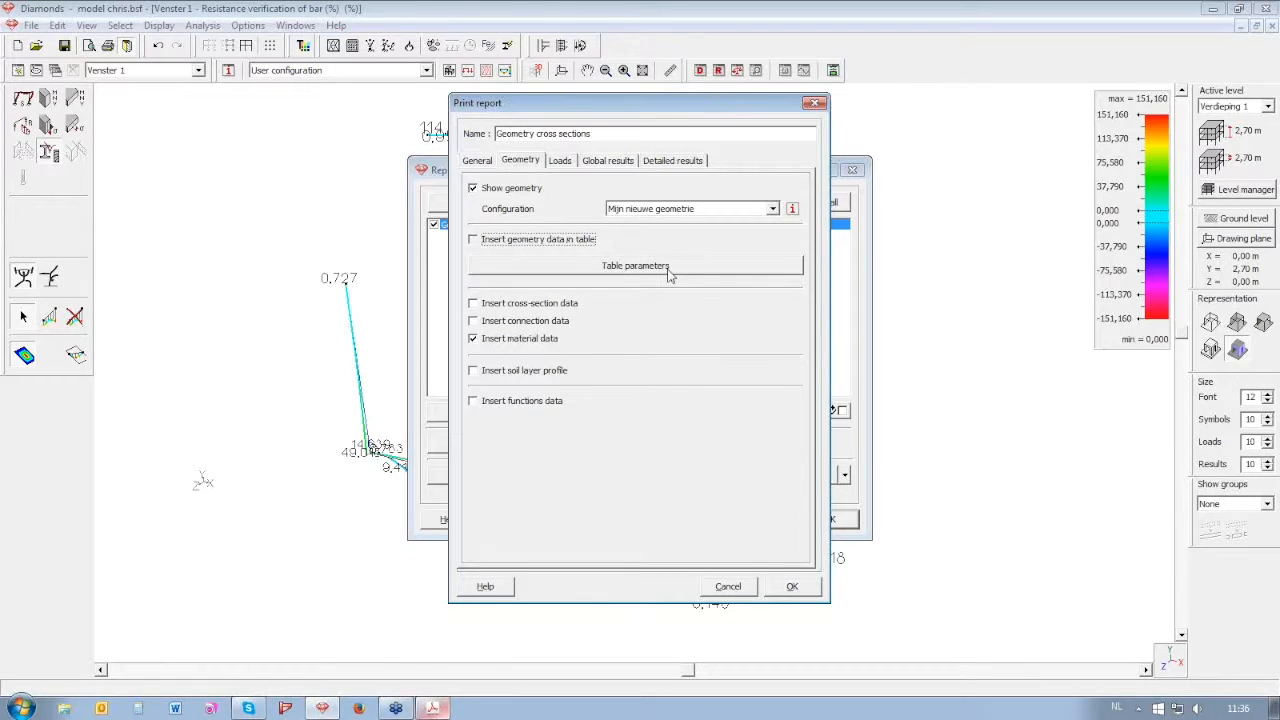
Insert geometry data in a table, omitting plates and the bars' length, volume, orientation, end stiffness, weights, painting surface and buckling lengths
click(635, 266)
click(645, 219)
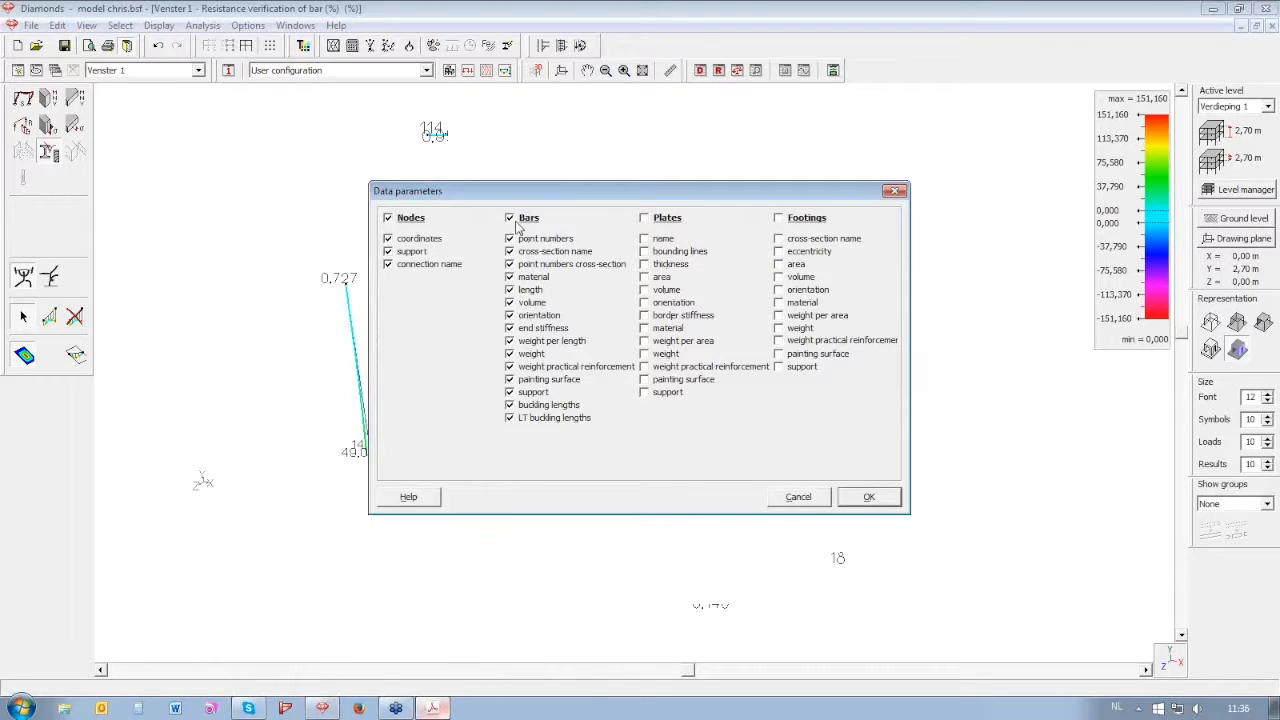
click(511, 418)
click(511, 405)
click(510, 380)
click(510, 367)
click(510, 354)
click(510, 341)
click(510, 328)
click(510, 315)
click(510, 302)
click(510, 289)
Omit the nodes' connection name and the bars' support from the geometry table and save the report
click(404, 264)
click(536, 393)
click(866, 497)
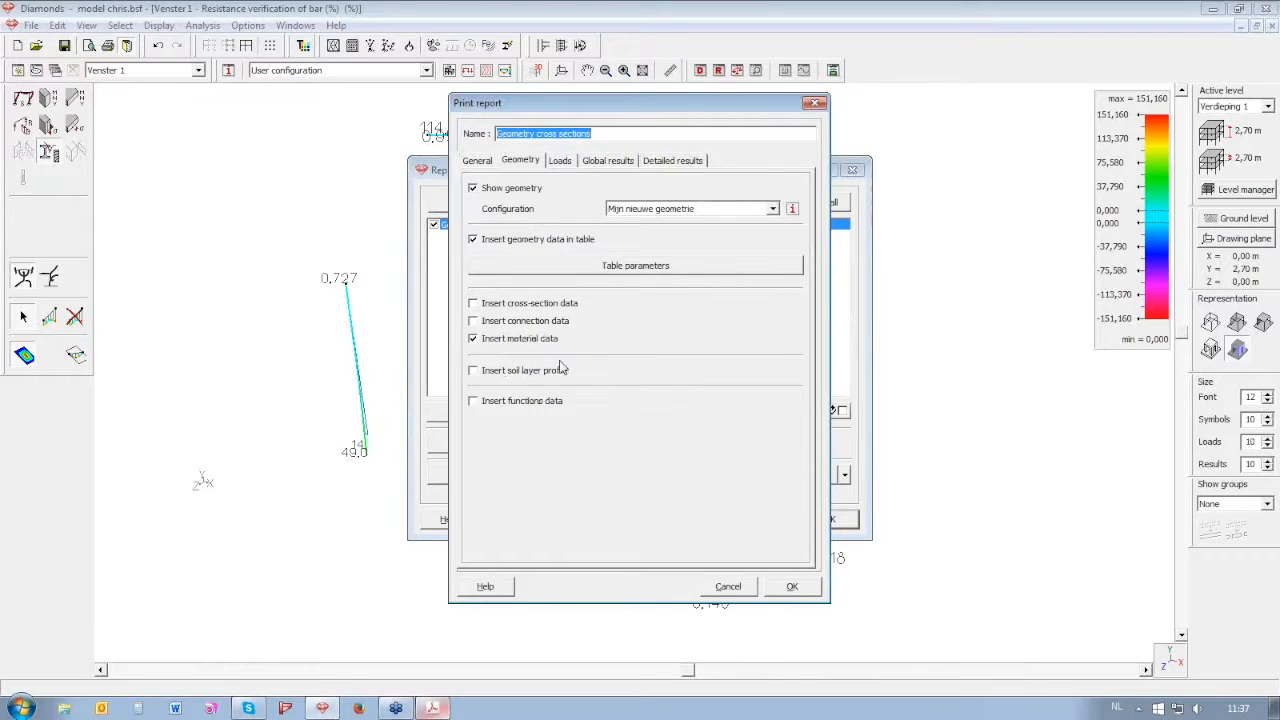
click(778, 584)
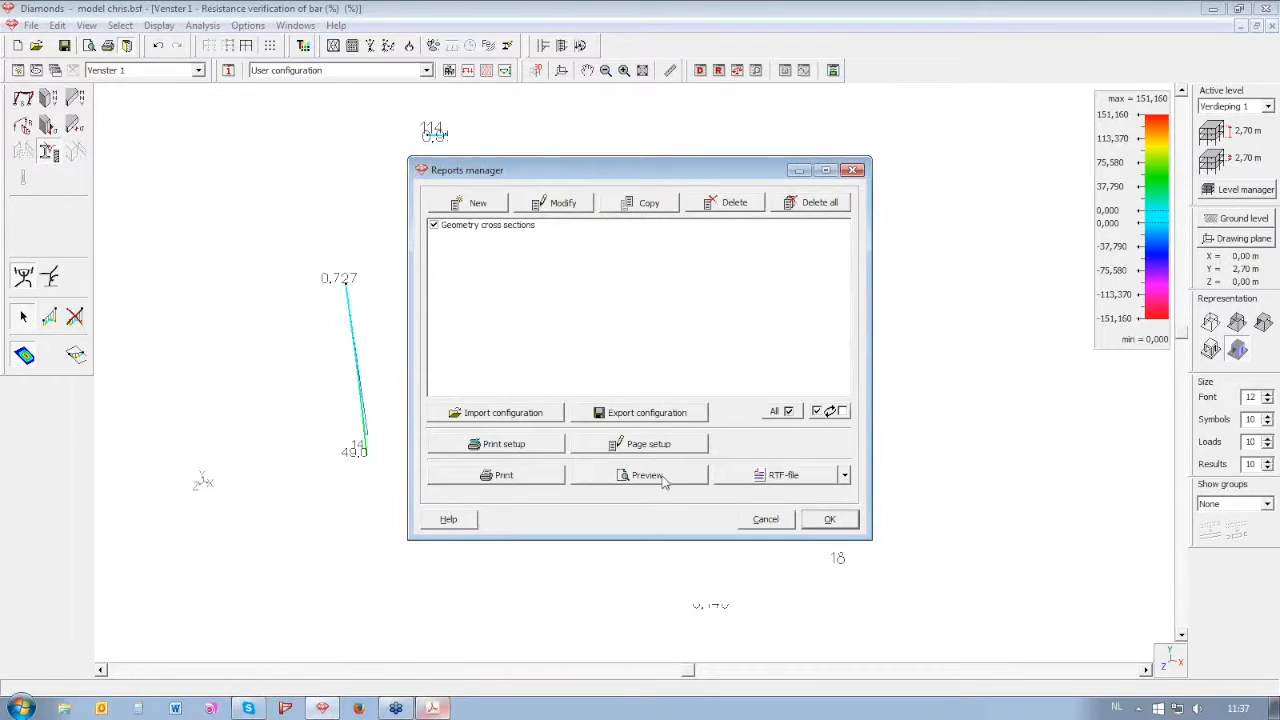
Preview the modified report and examine the points and bars tables, enlarging the bars table
click(643, 474)
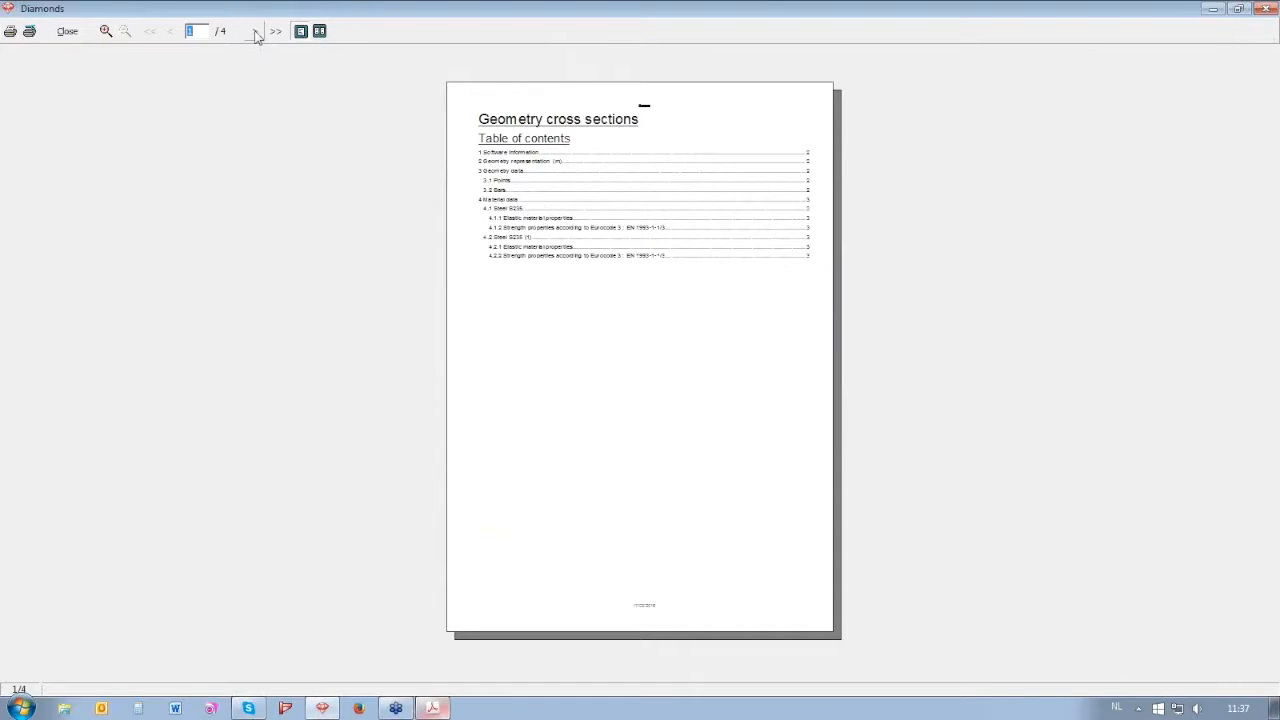
click(255, 31)
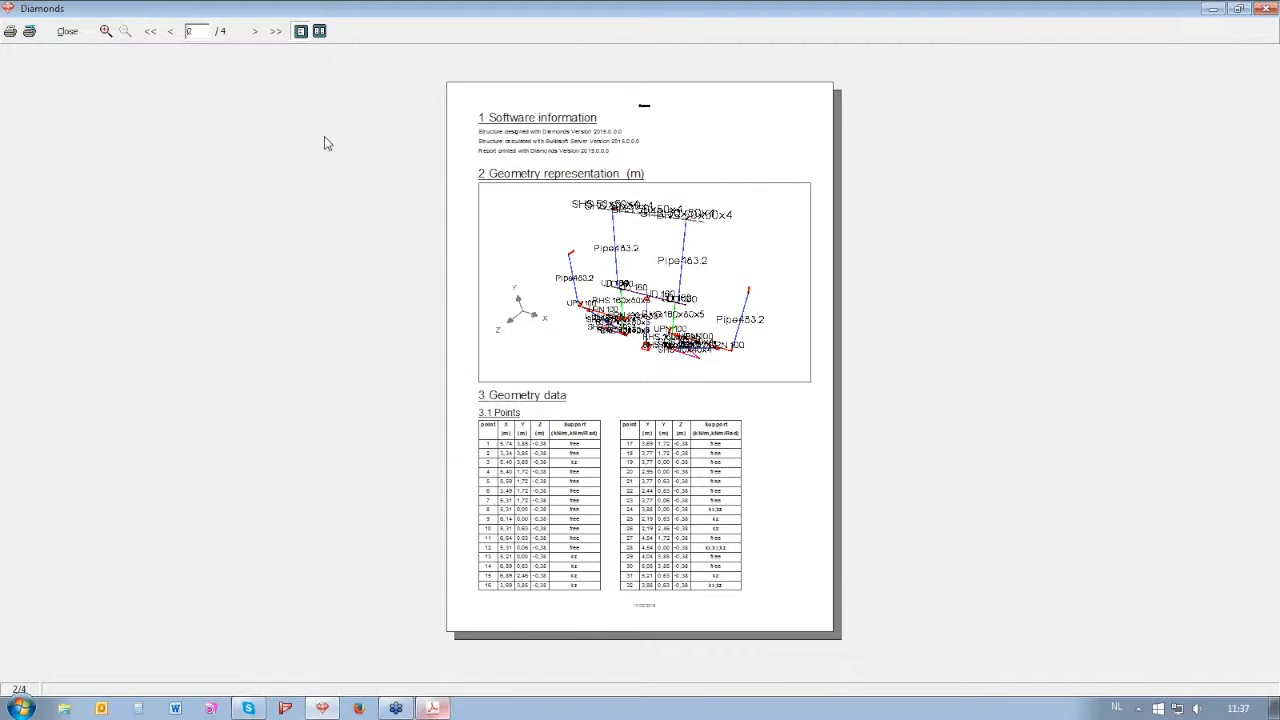
click(256, 31)
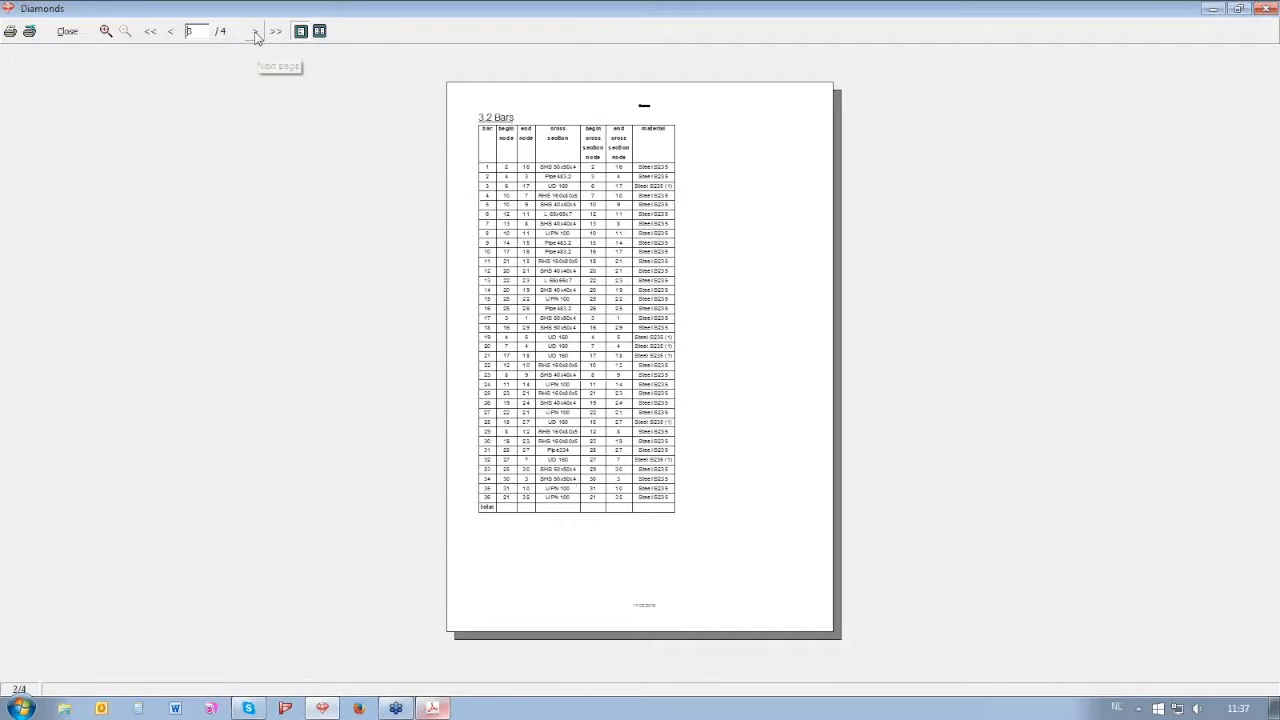
click(105, 31)
drag(464, 108, 757, 467)
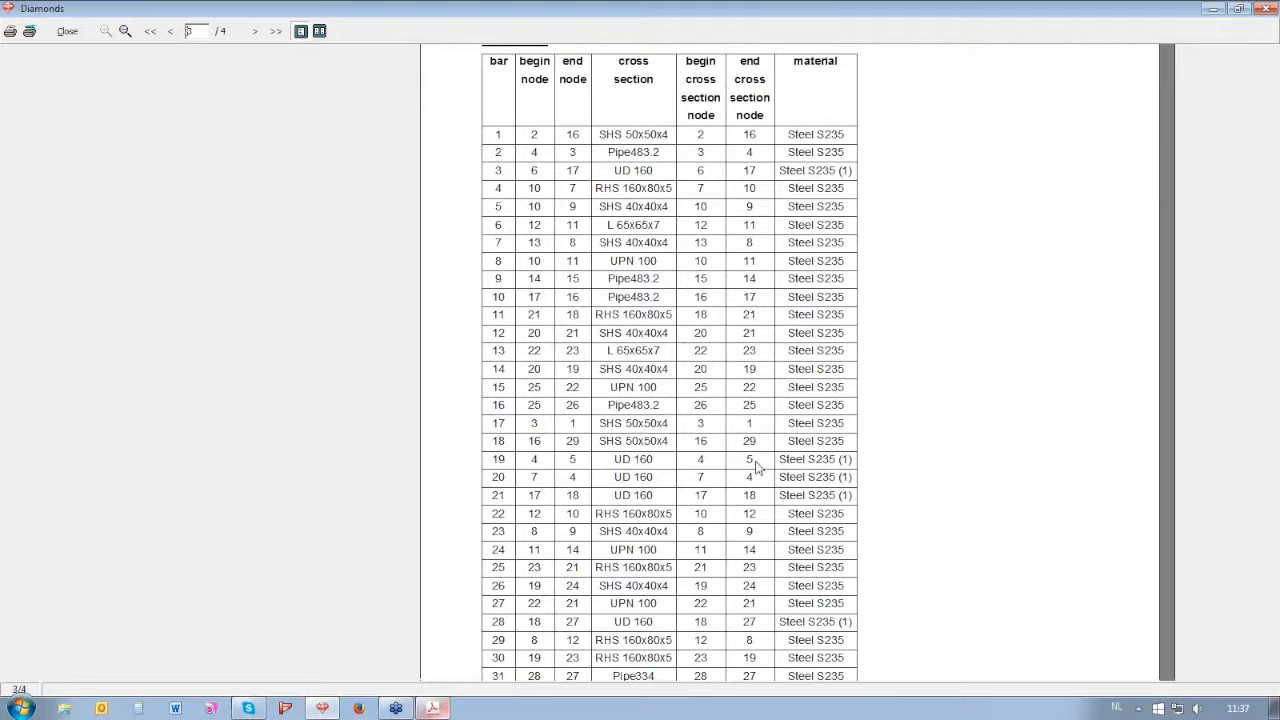
click(125, 32)
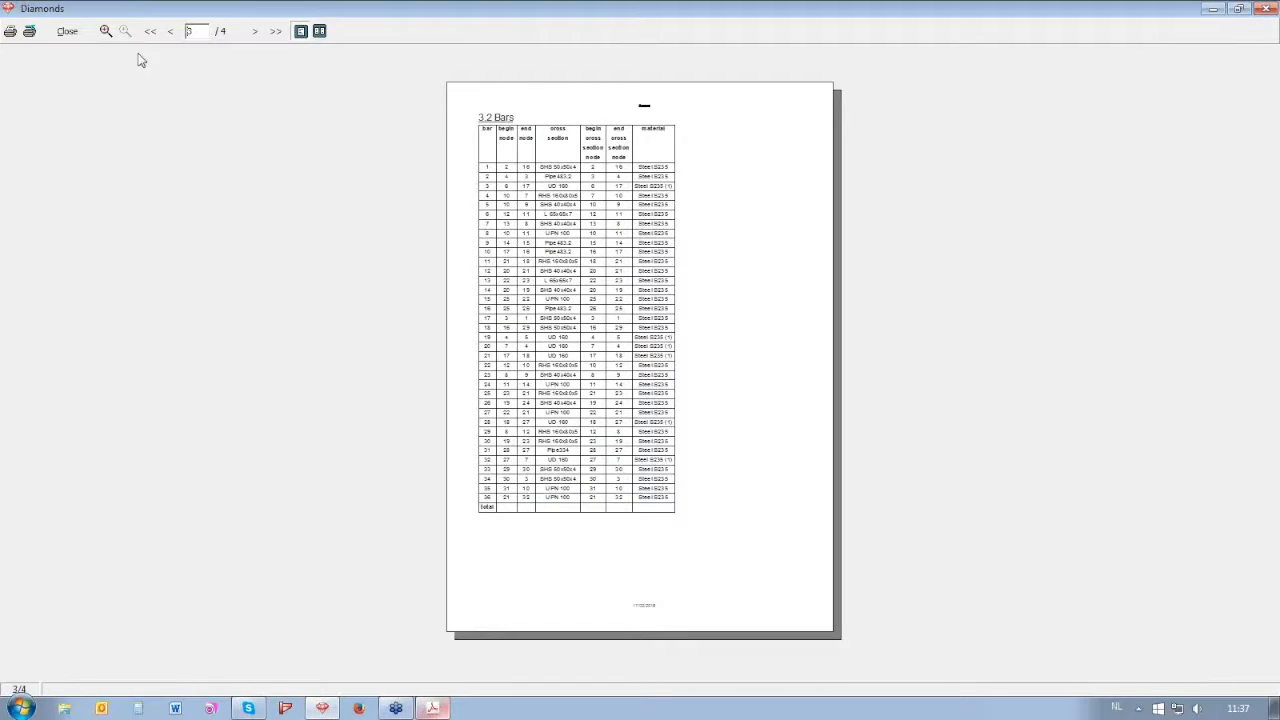
click(78, 32)
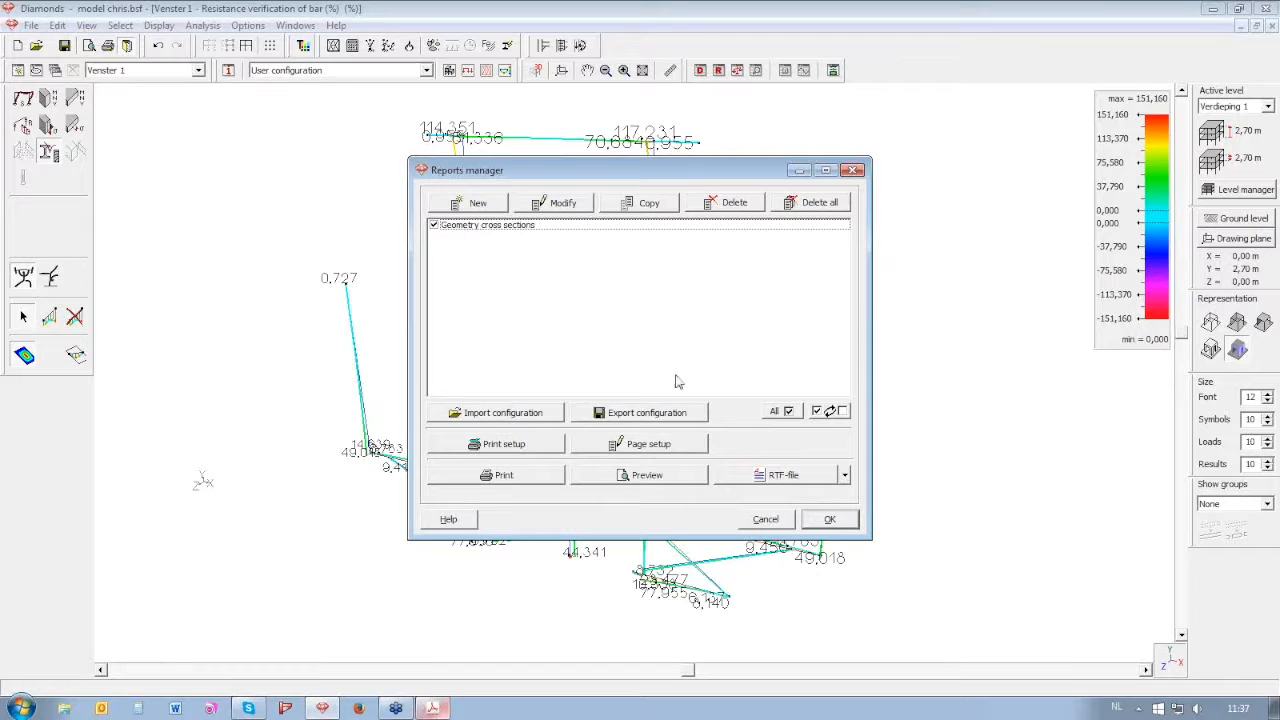
Accept the reports manager settings and switch the model window to the Geometry configuration
click(829, 519)
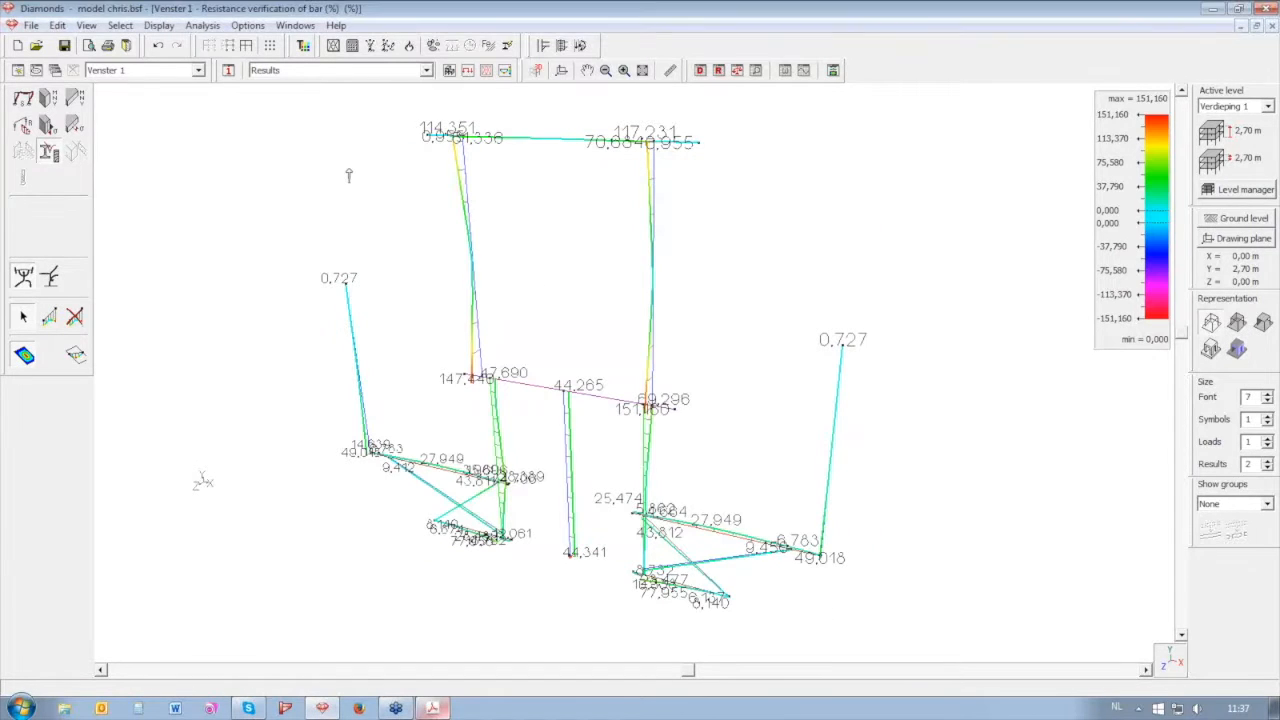
click(450, 71)
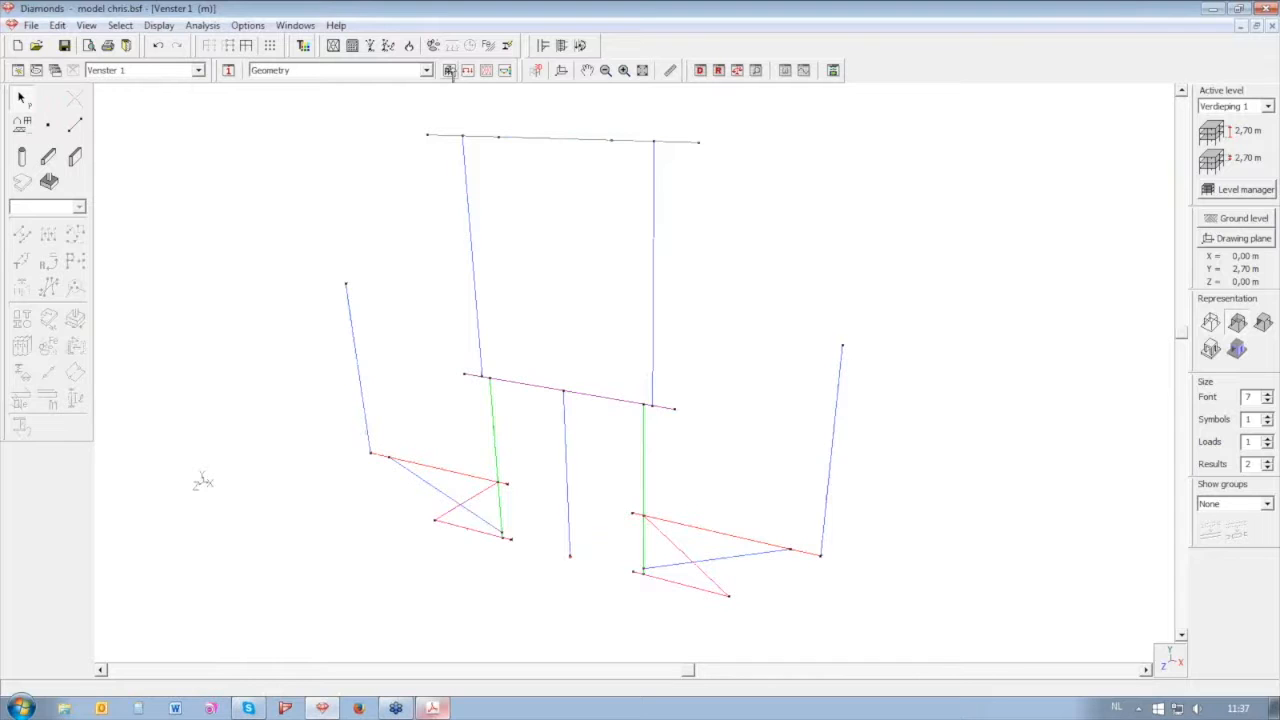
Enable length display for lines in the window configuration and save it under the name Geometry length
click(228, 71)
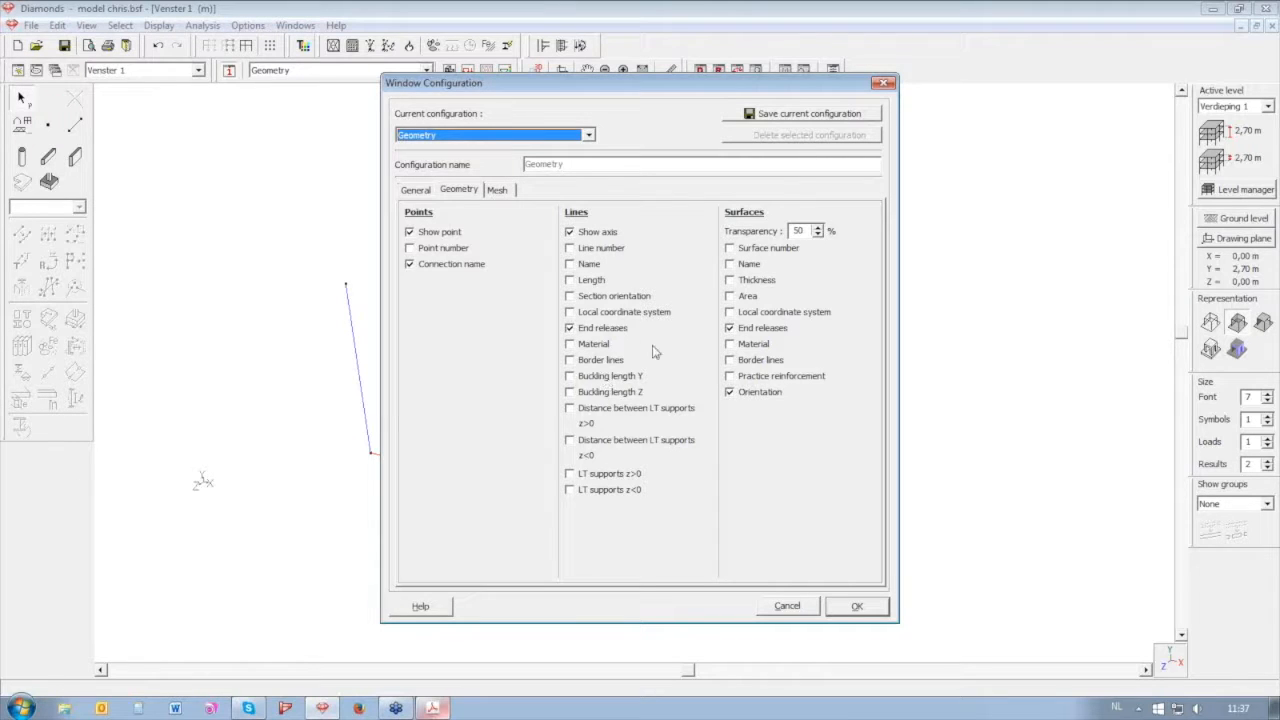
click(589, 283)
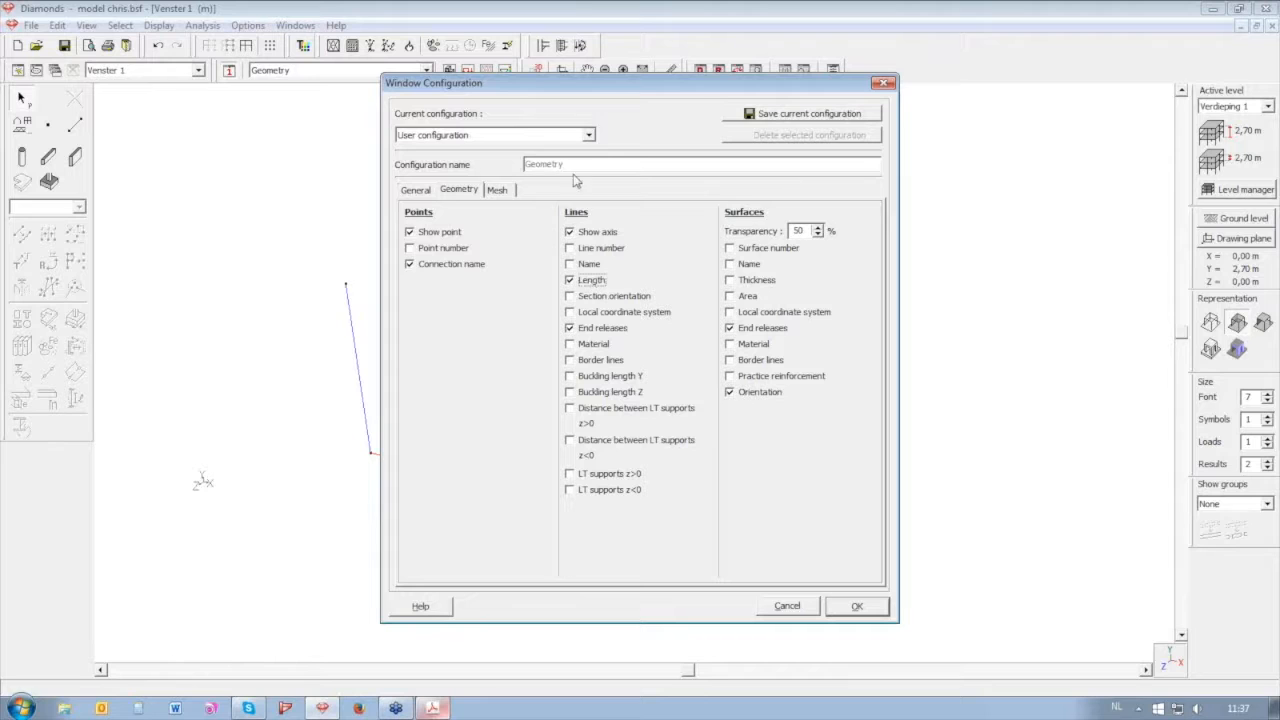
click(605, 167)
click(762, 116)
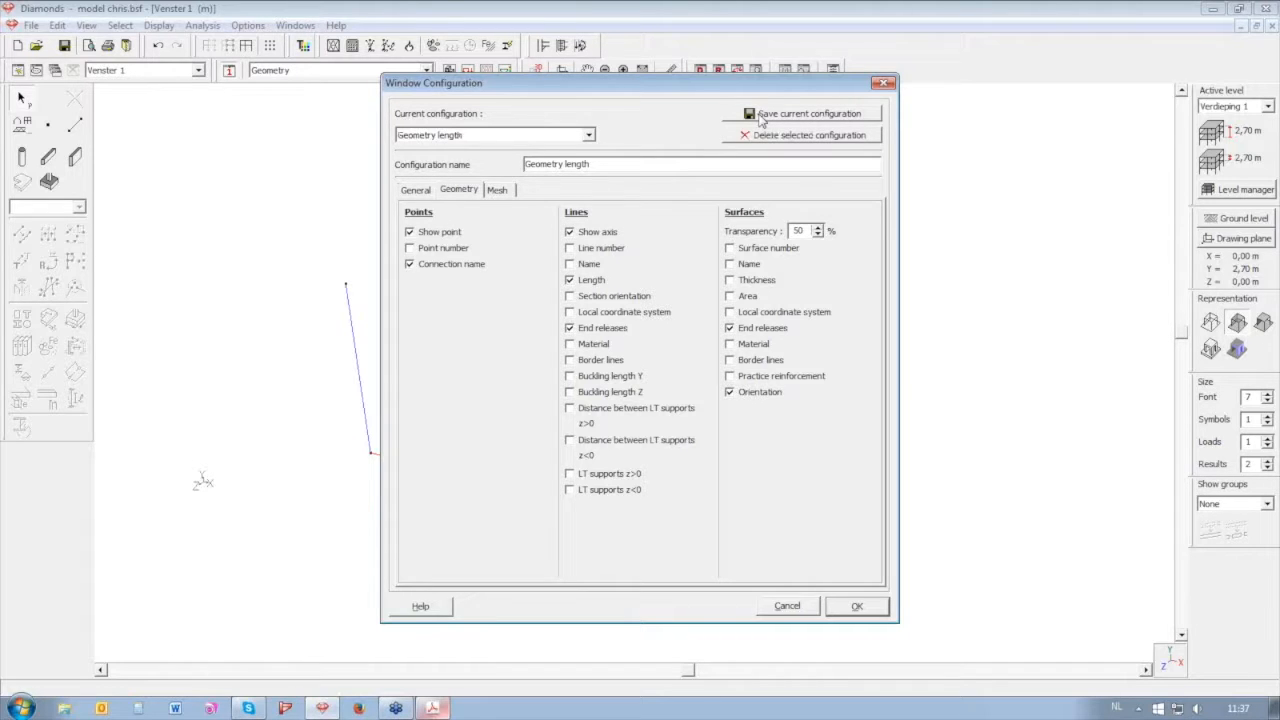
click(858, 607)
Switch the window to Mijn nieuwe geometrie, set the font size to 4, and save this configuration renamed as geometry section
click(425, 70)
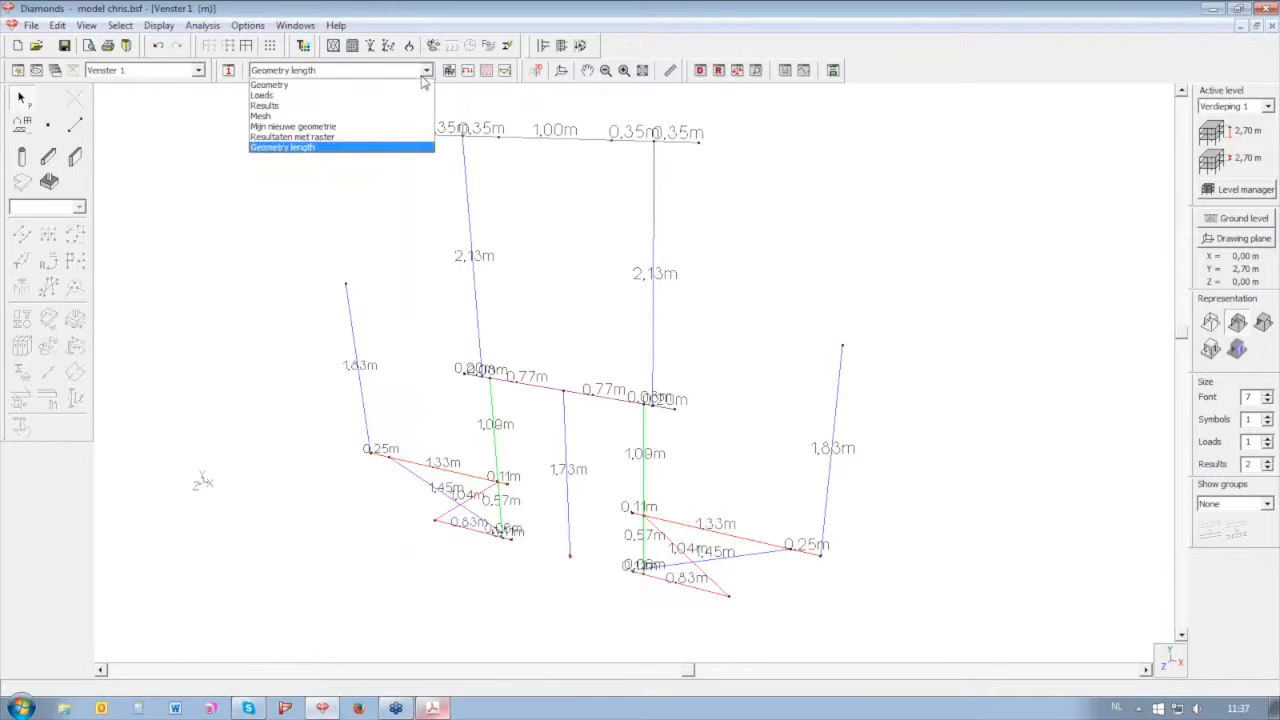
click(292, 128)
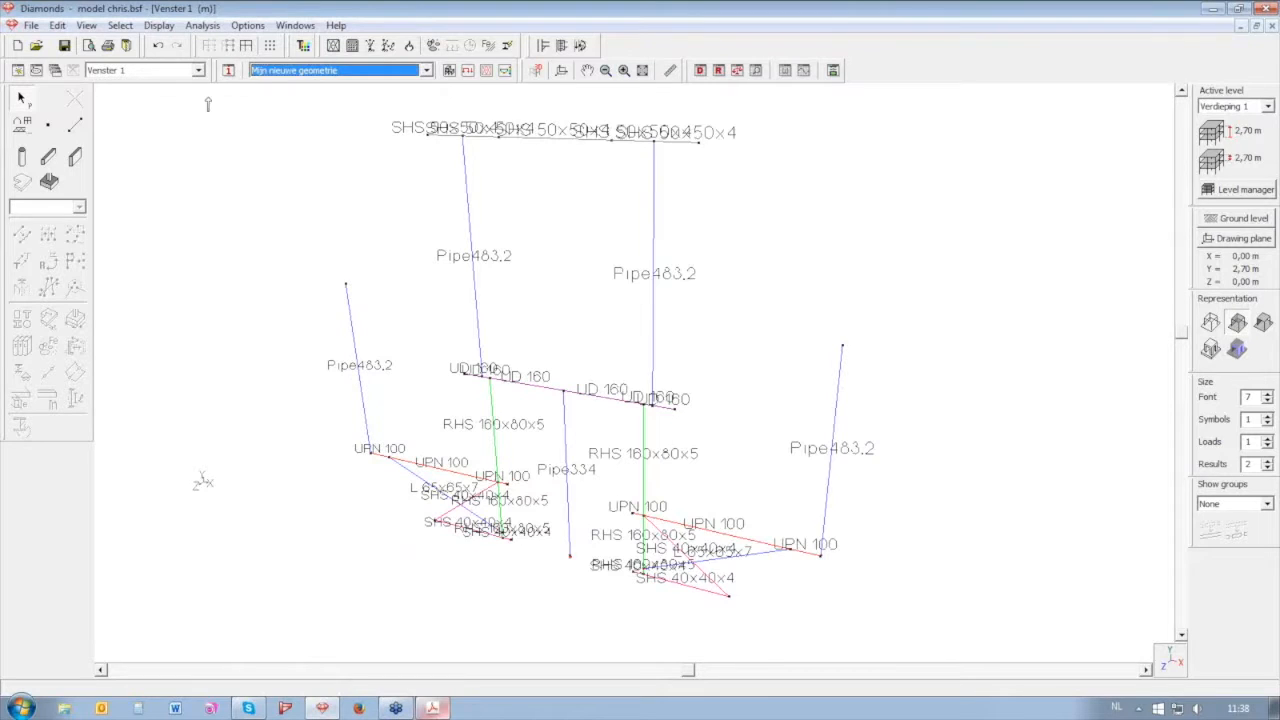
click(228, 70)
triple_click(536, 165)
text(geometry section)
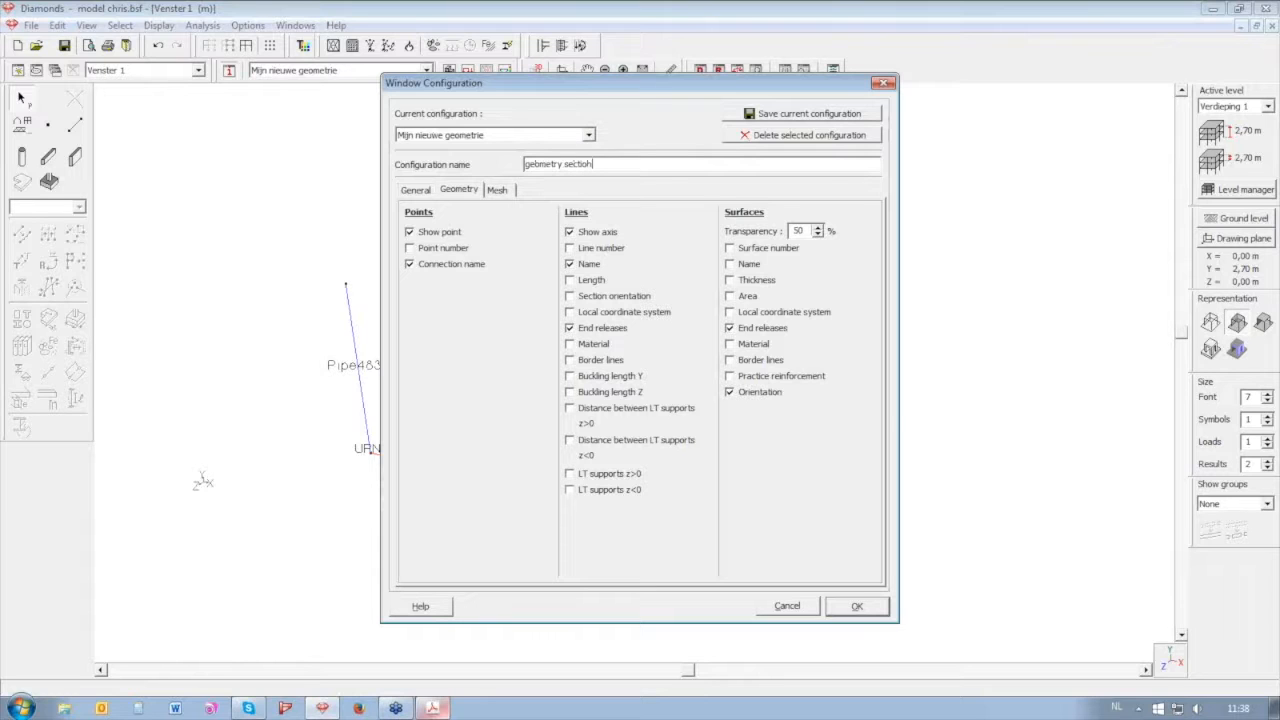
click(865, 612)
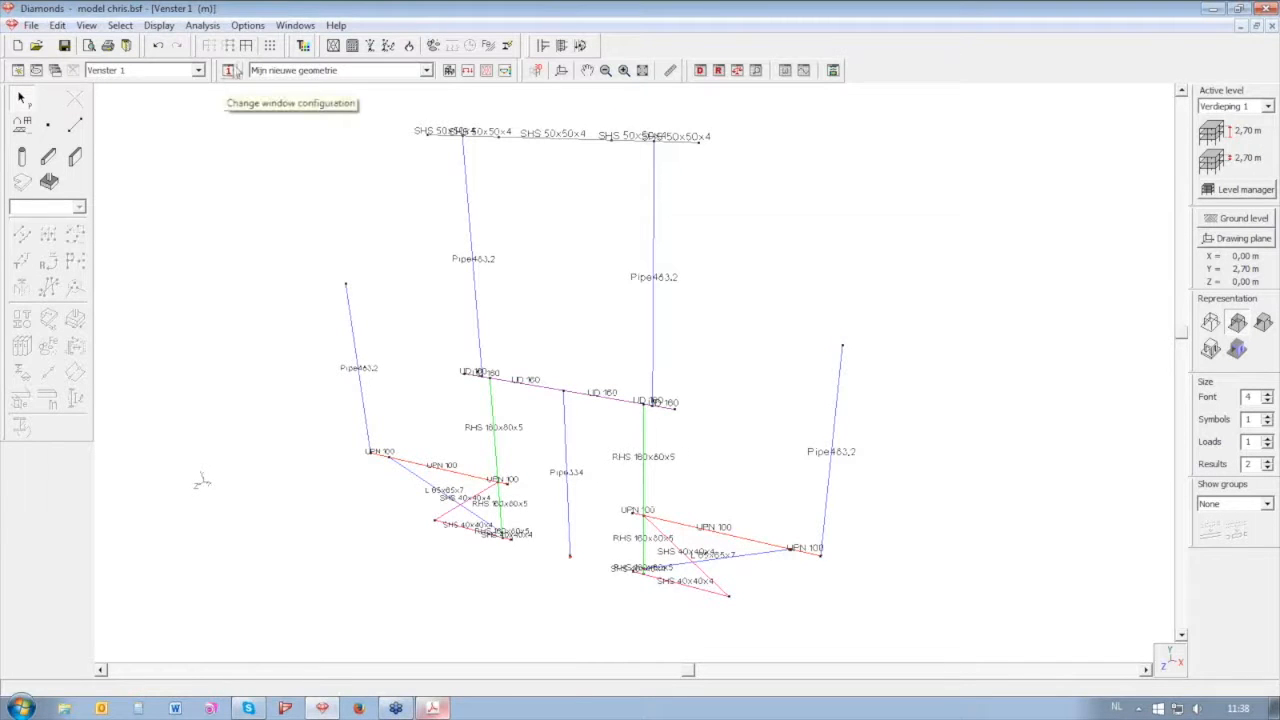
click(228, 70)
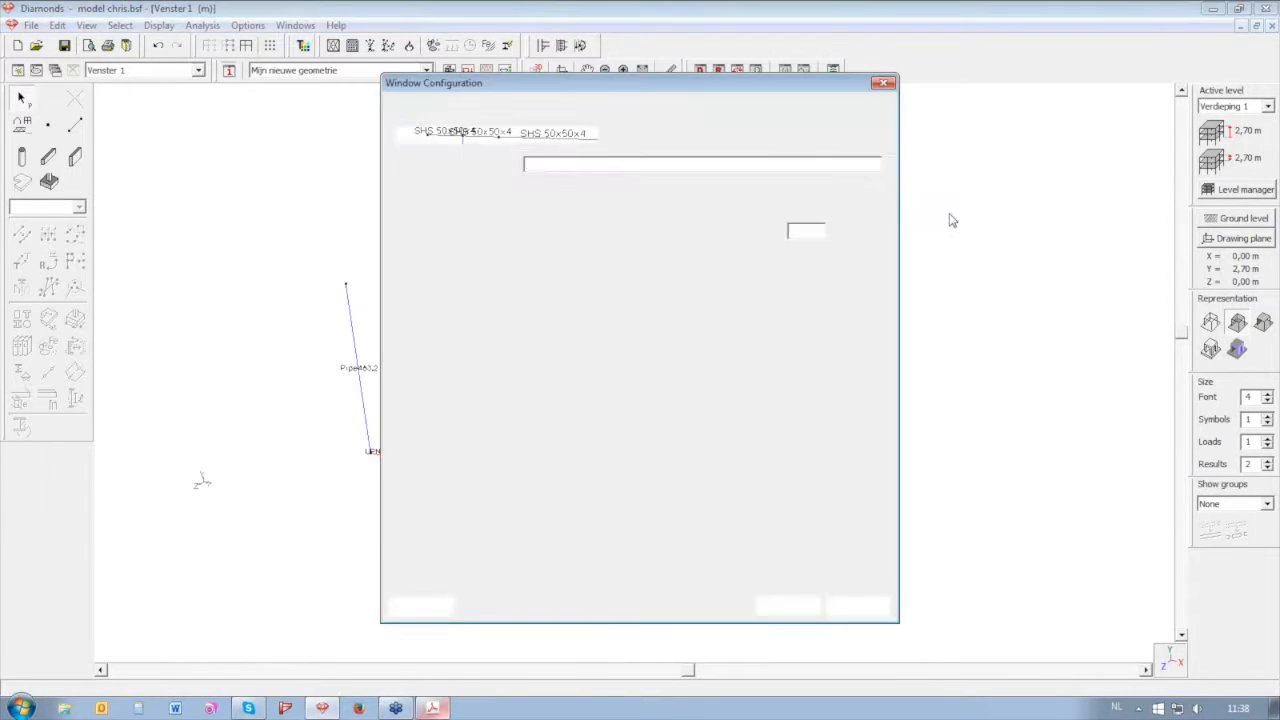
click(782, 116)
click(857, 606)
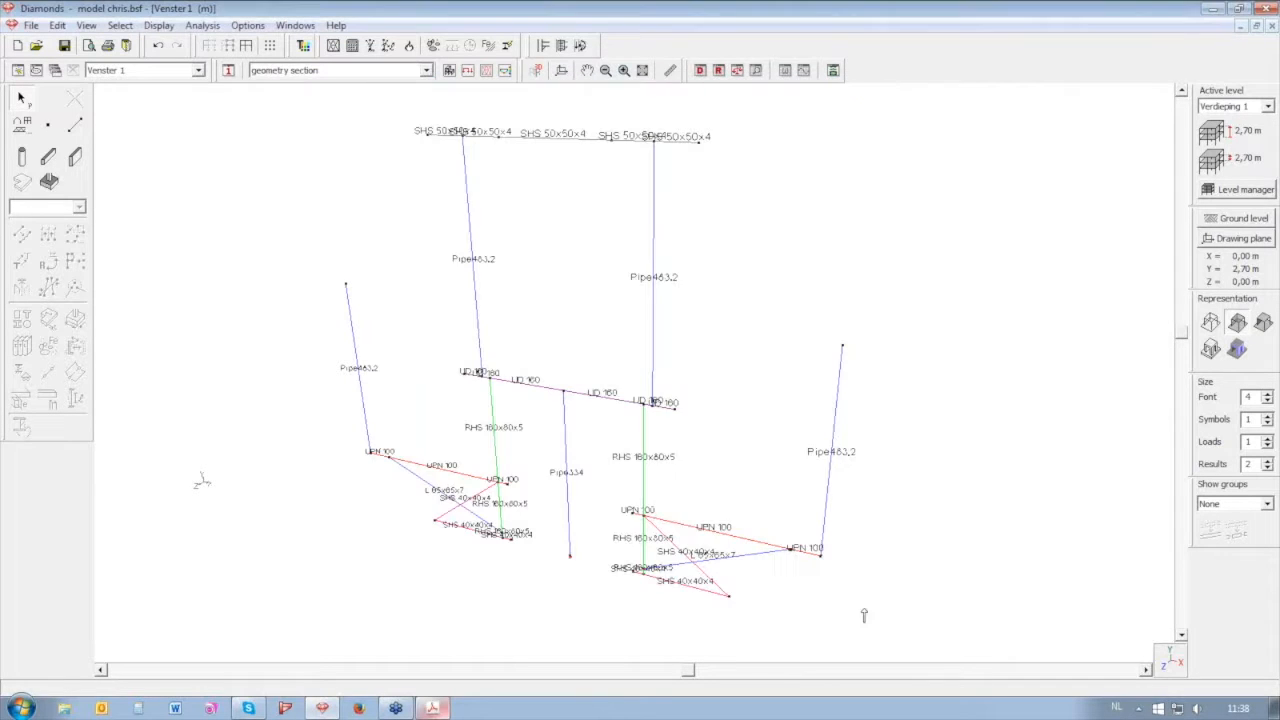
Set the font size to 5 in the view of the Geometry cross sections report and save the report
click(127, 47)
click(490, 226)
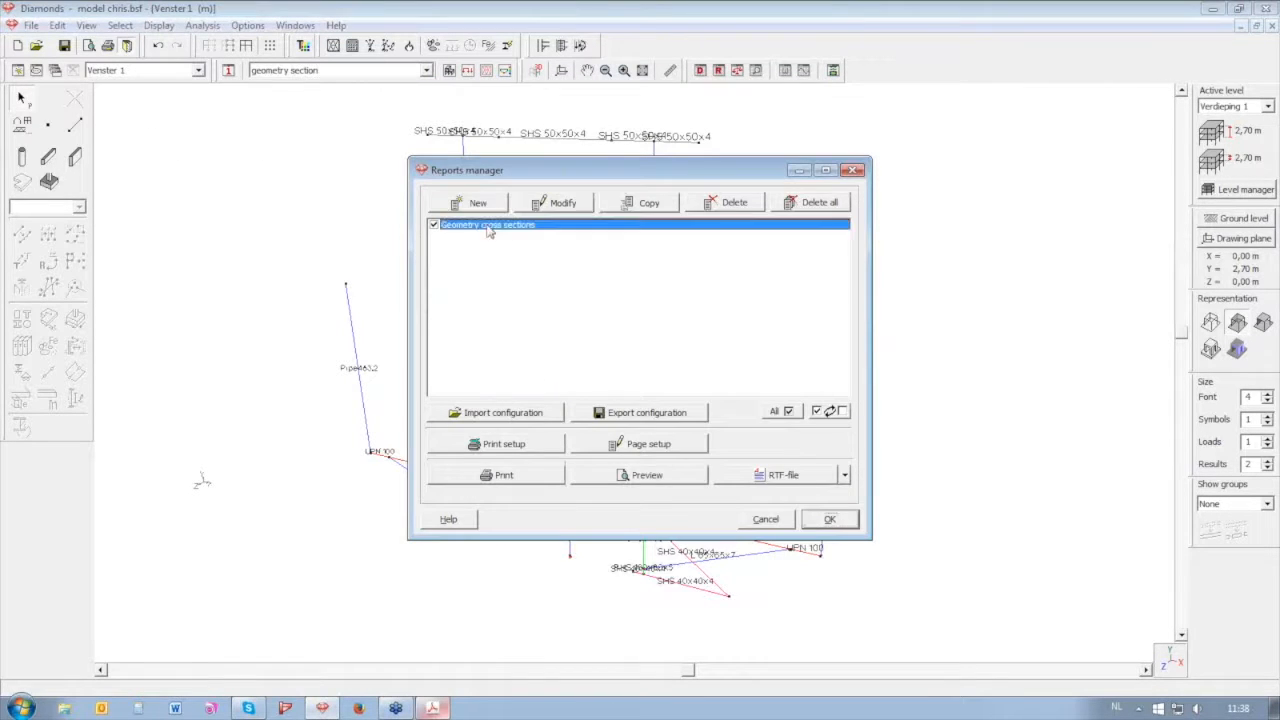
click(557, 204)
click(532, 162)
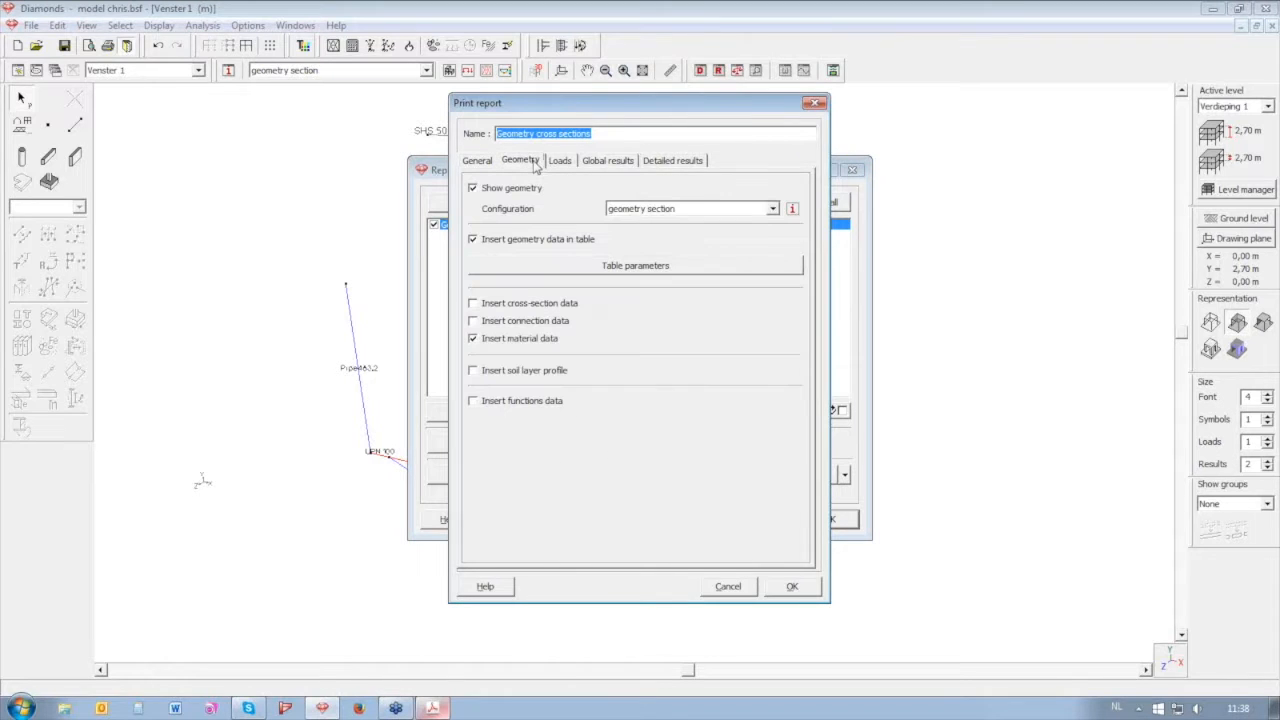
click(477, 161)
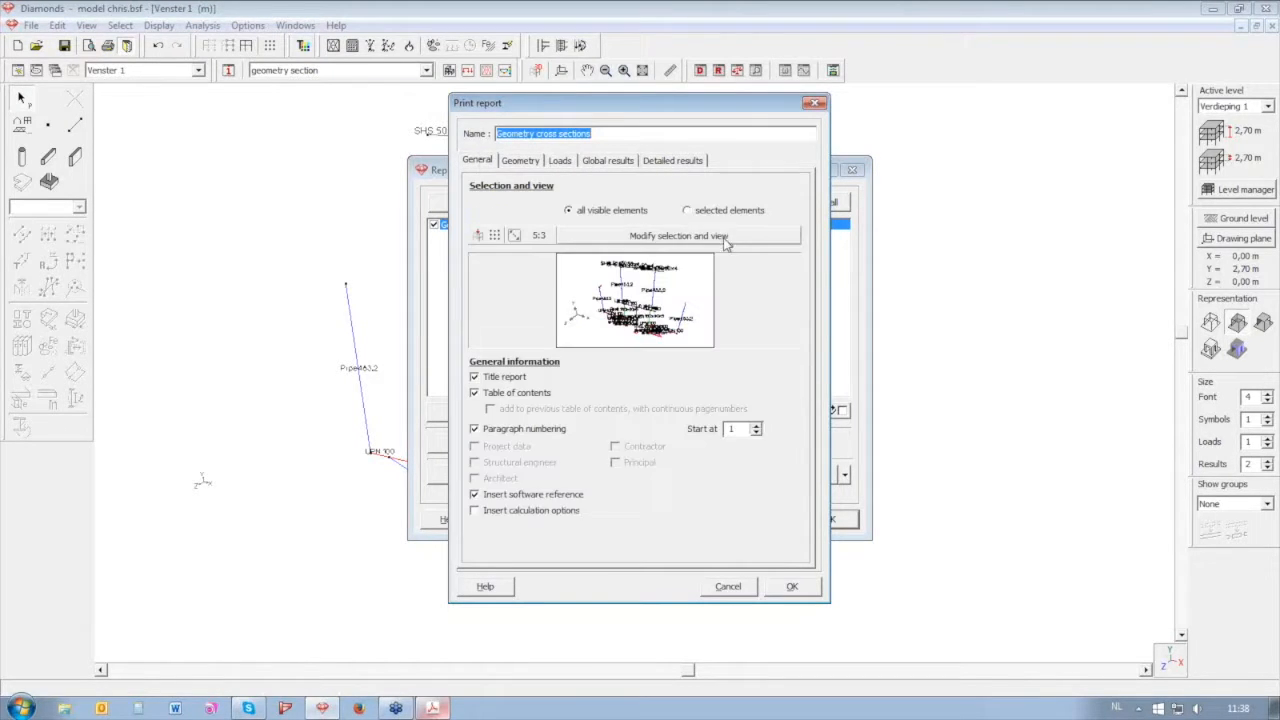
click(712, 236)
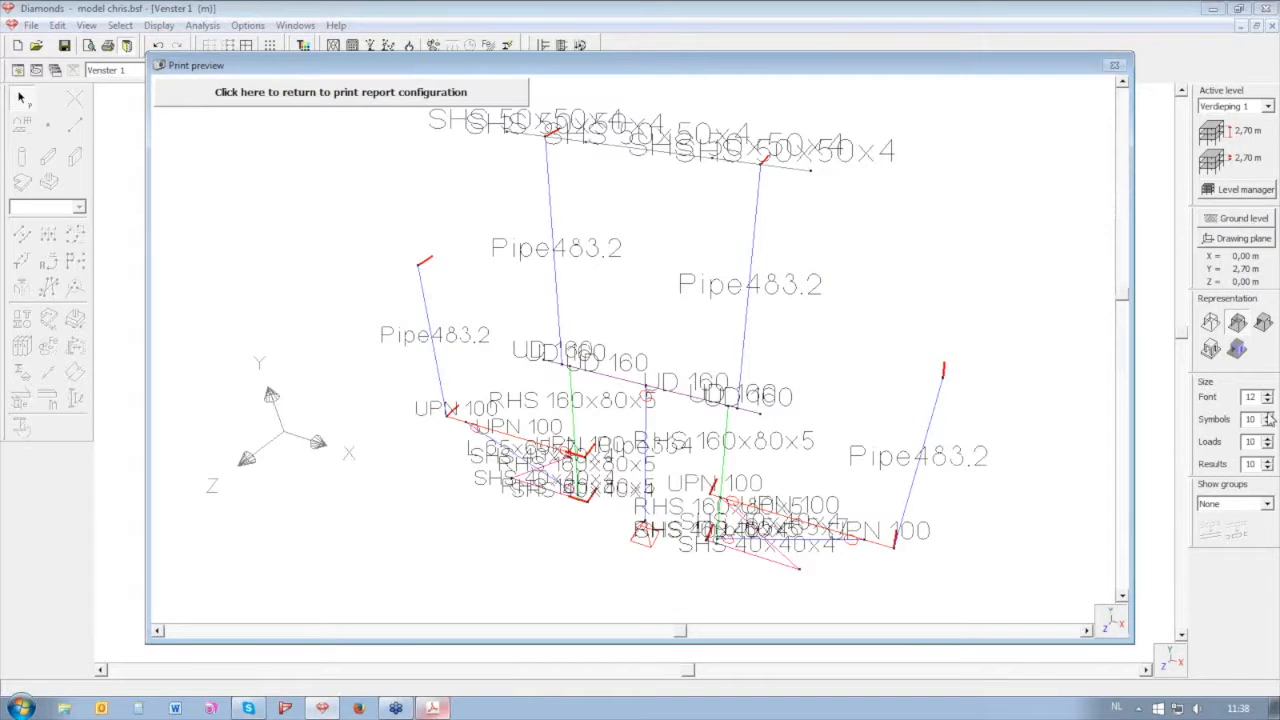
click(1267, 402)
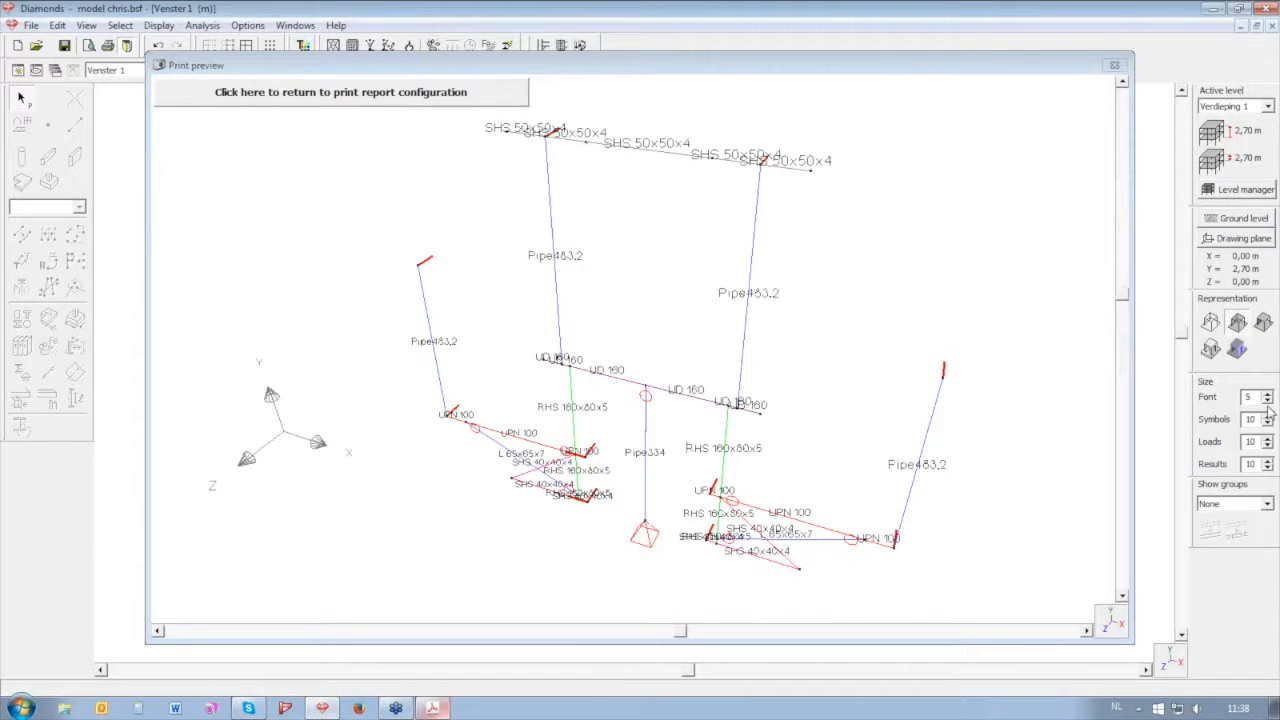
click(262, 100)
click(791, 587)
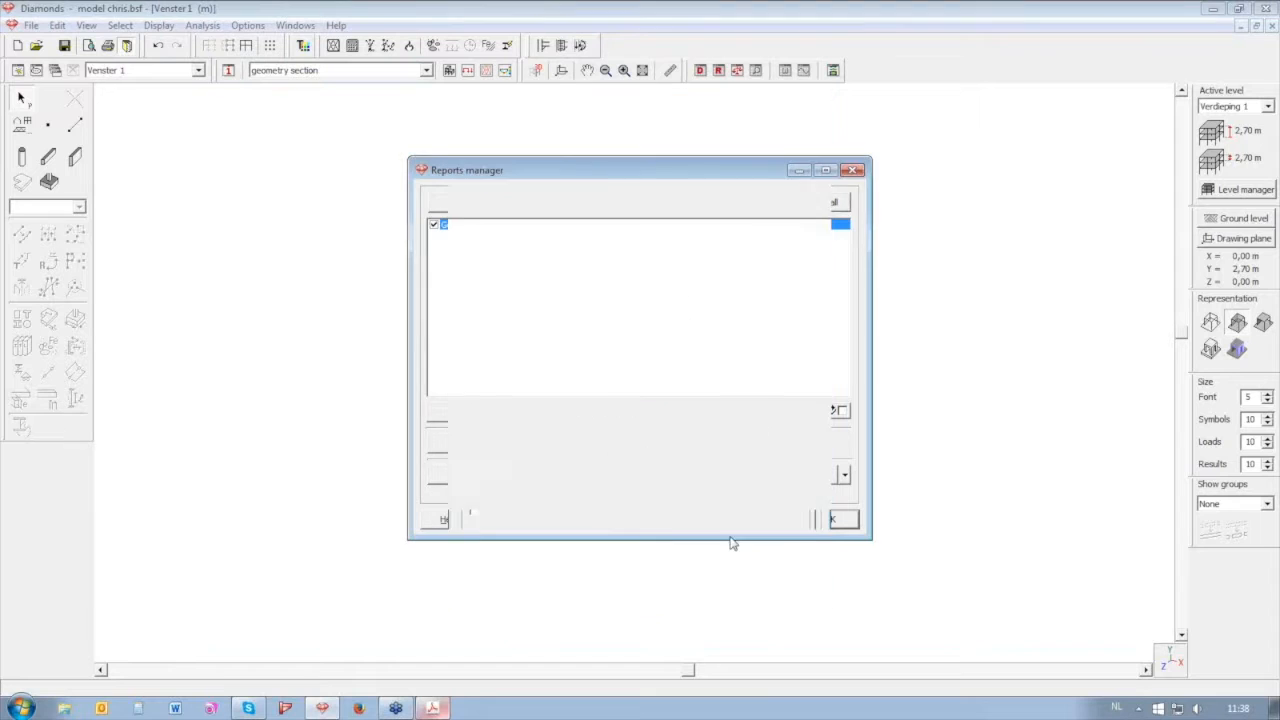
Create a report named Geometry length with a table of contents added to the previous one with continuous page numbers
click(479, 205)
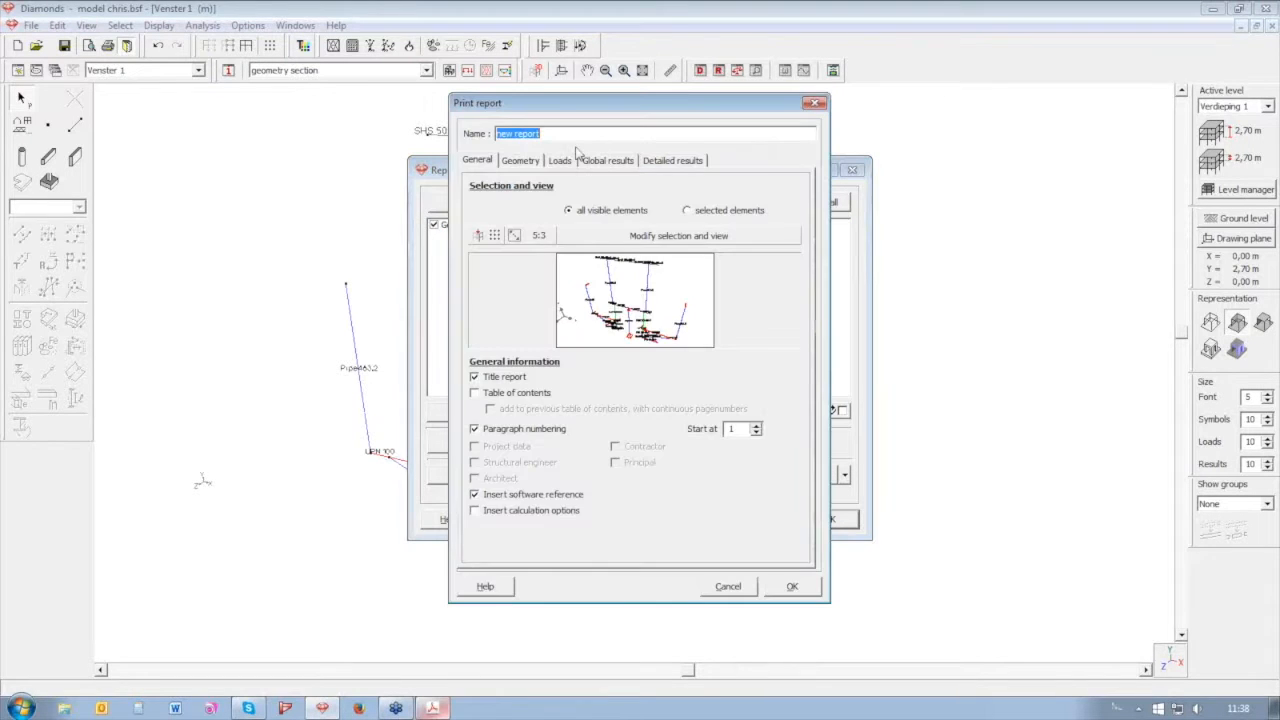
text(Geometry length)
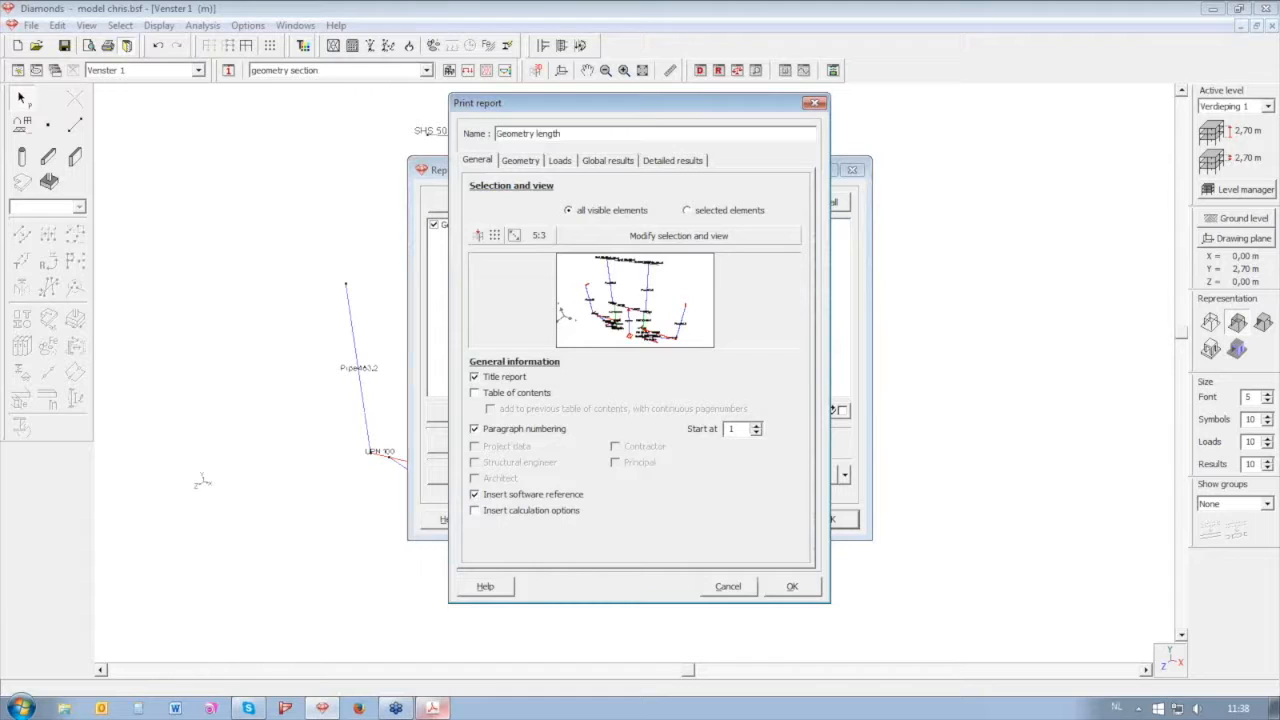
click(530, 395)
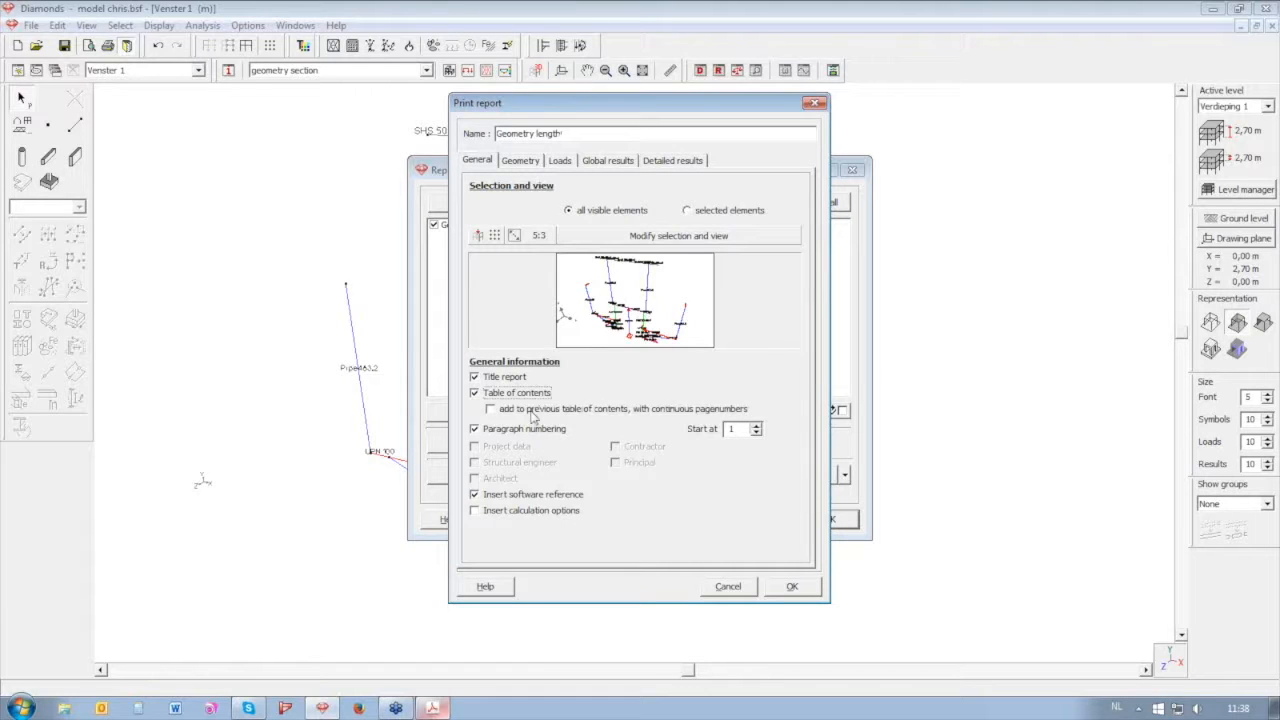
Show the geometry in the new report using the Geometry length configuration and save the report
click(522, 161)
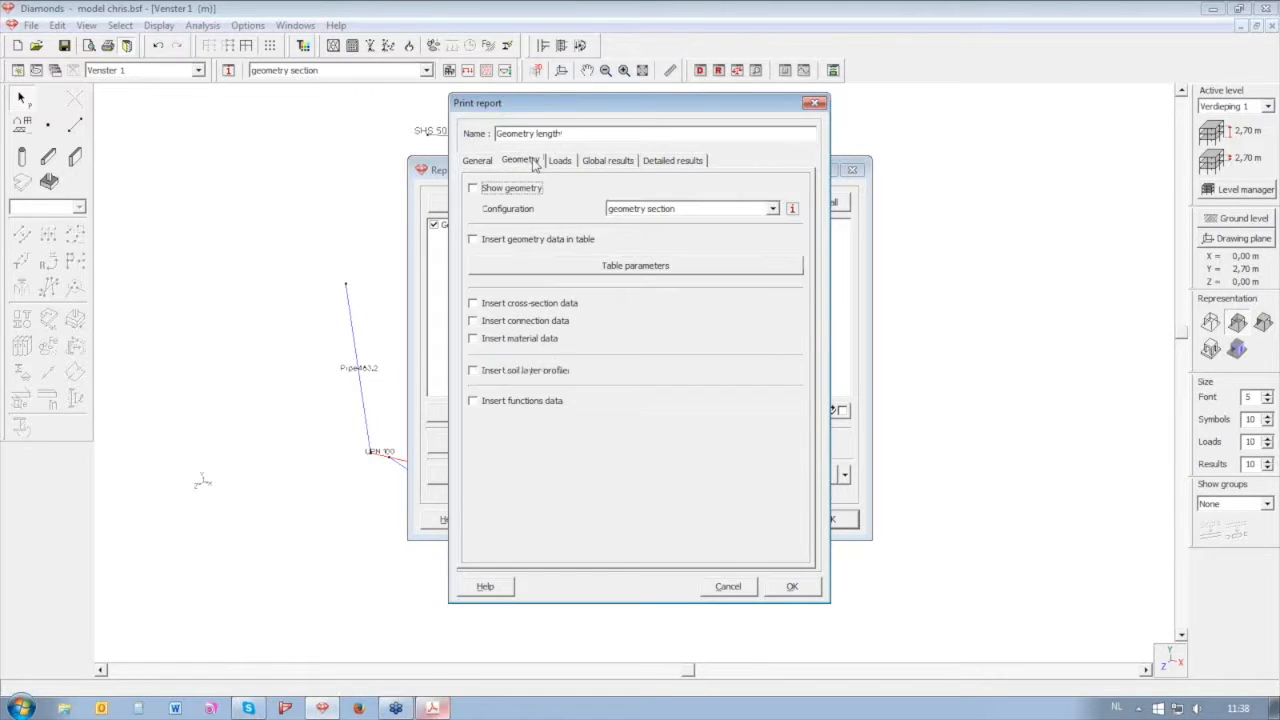
click(500, 189)
click(770, 210)
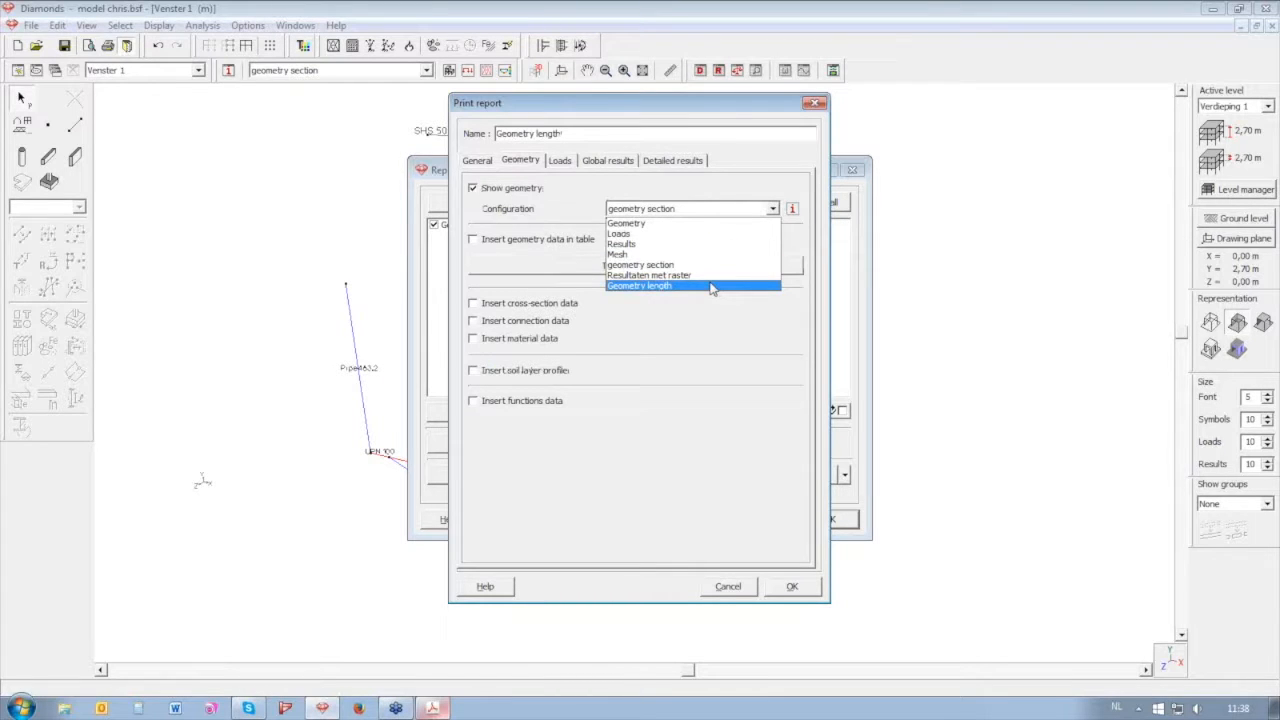
click(712, 287)
click(797, 586)
Preview the combined reports and examine the enlarged geometry representation with bar lengths on the last page
click(664, 476)
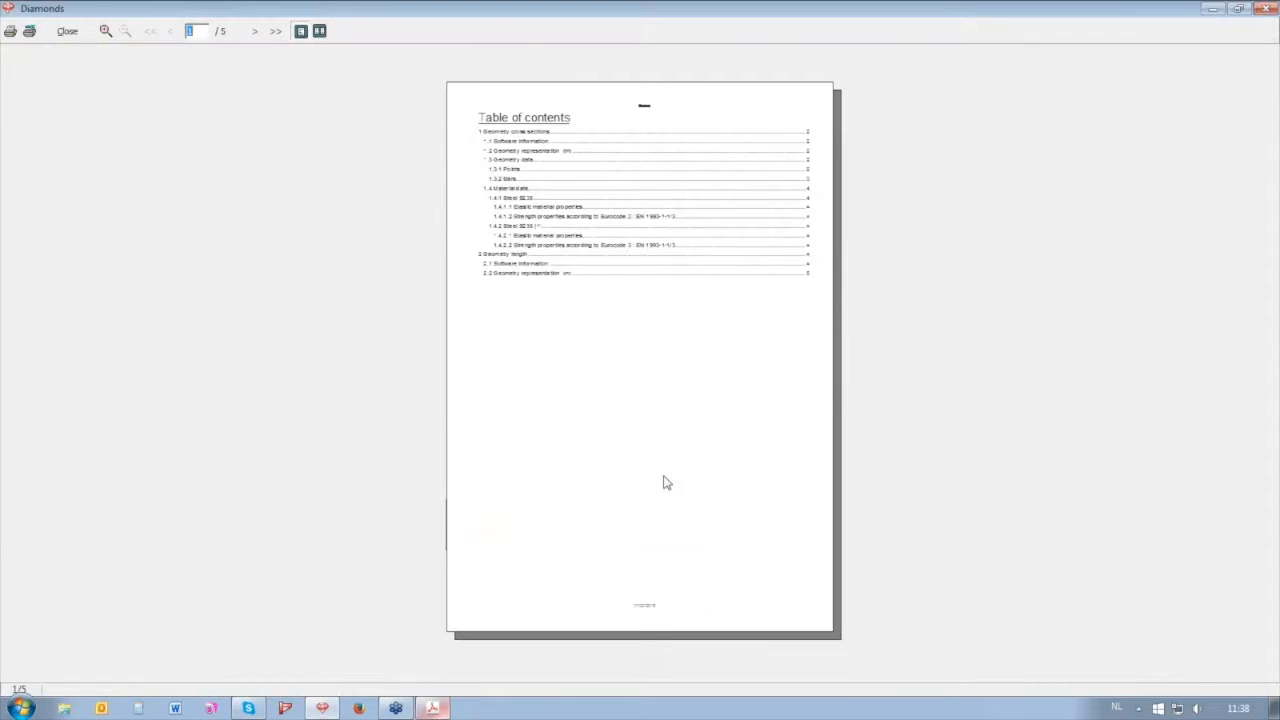
click(254, 33)
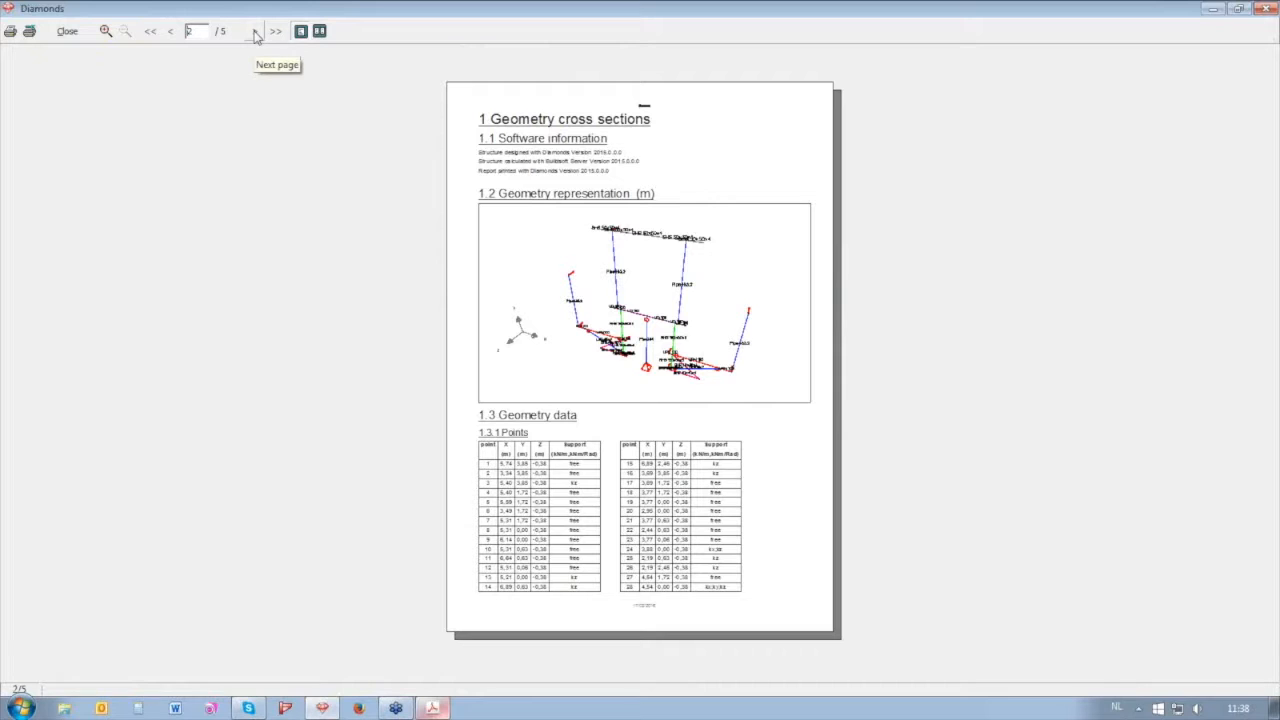
click(254, 33)
click(254, 33)
click(254, 33)
click(255, 35)
click(106, 31)
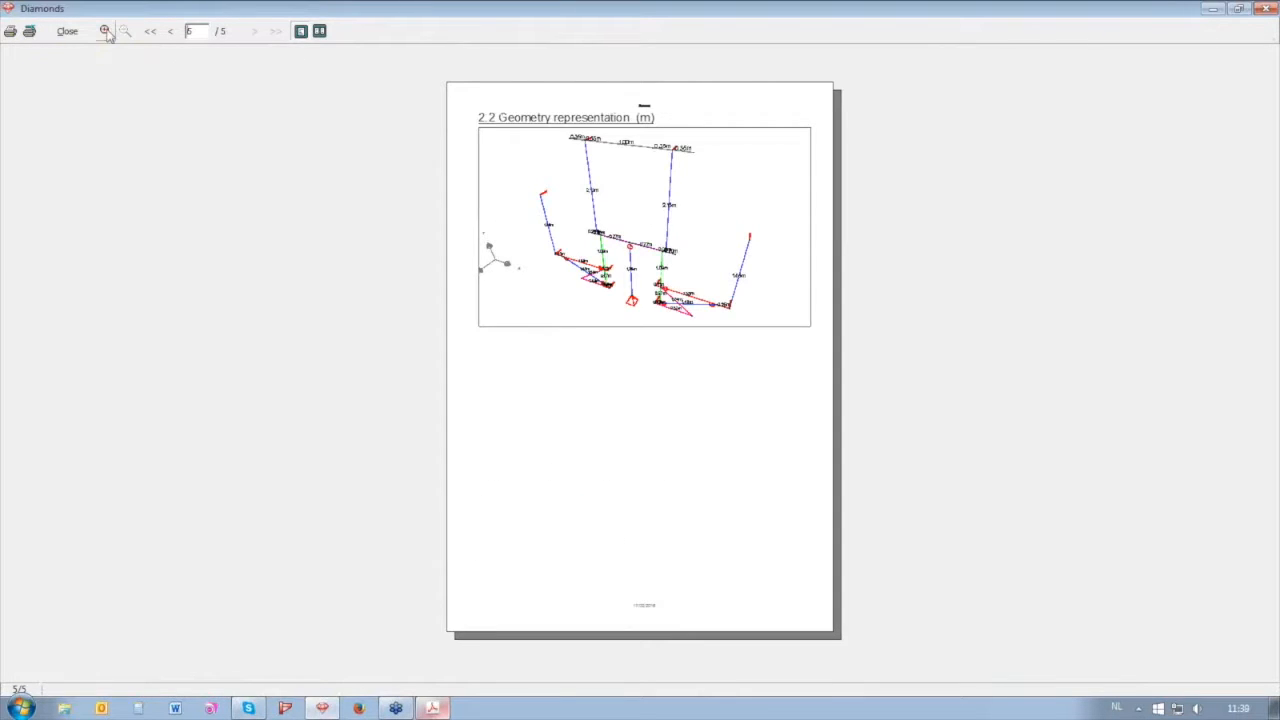
drag(302, 71, 947, 398)
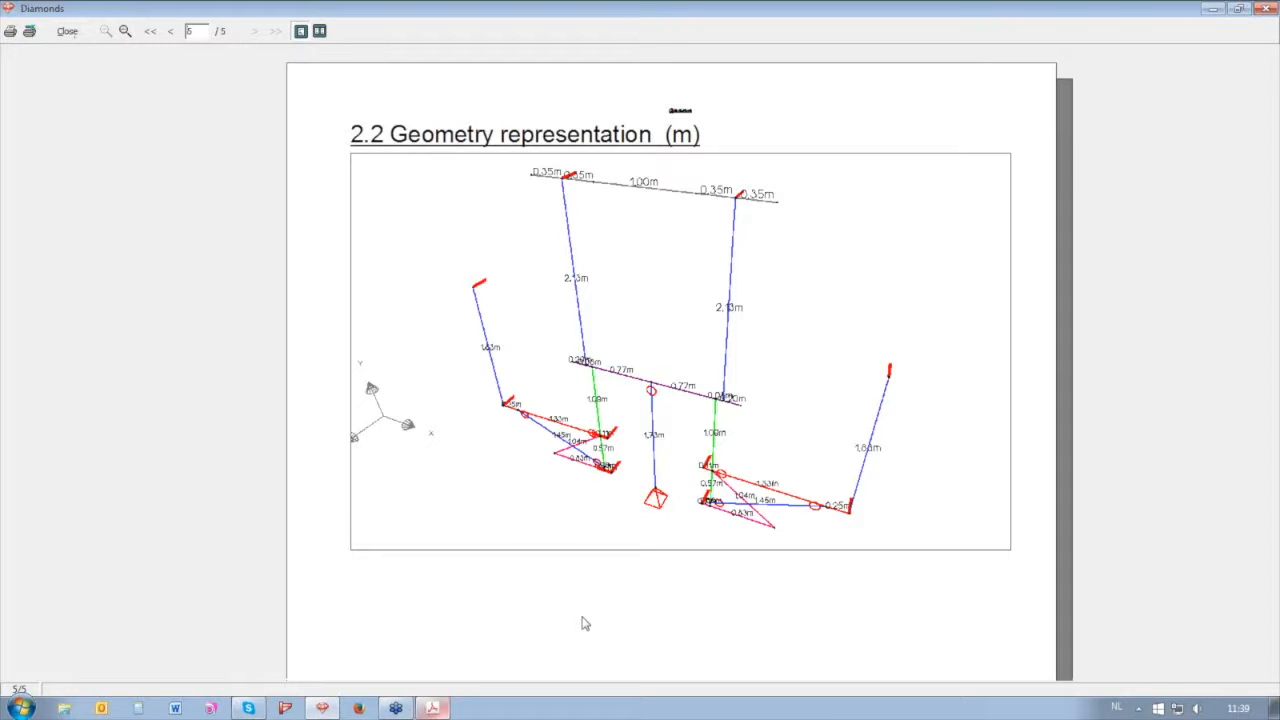
click(67, 31)
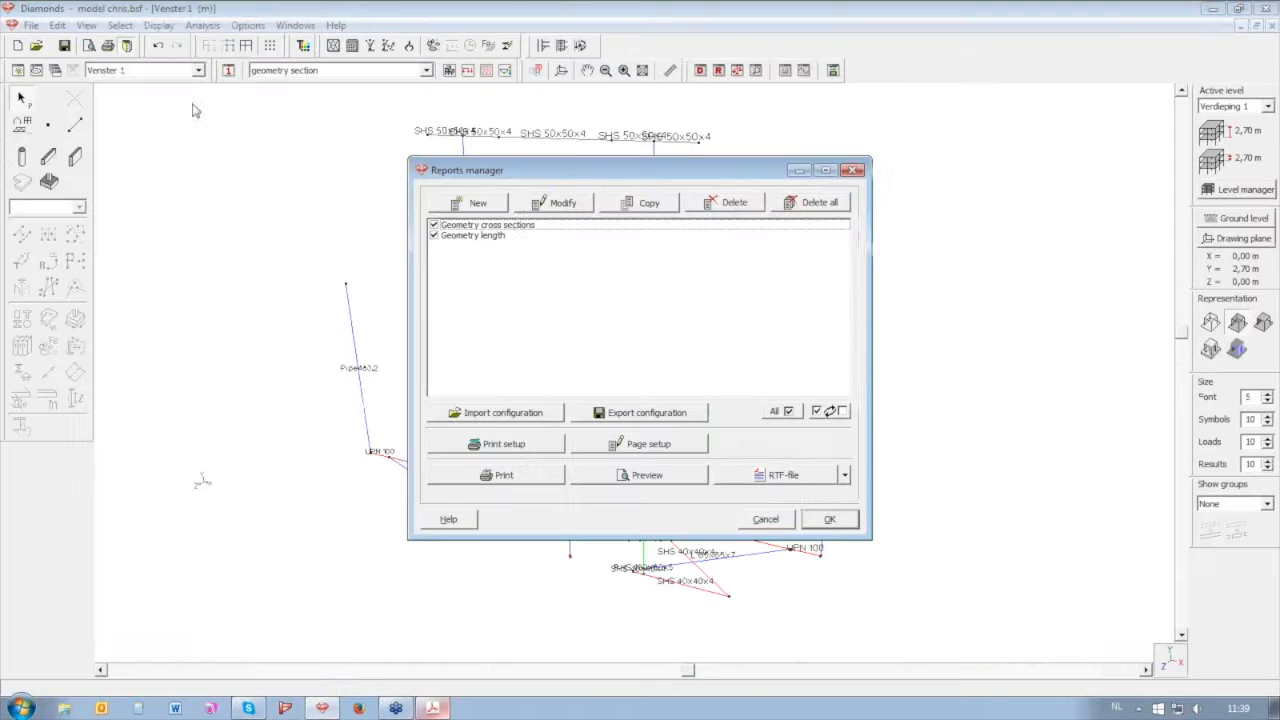
Change the view of the Geometry length report from perspective to a flat front view of the structure
click(484, 236)
double_click(484, 236)
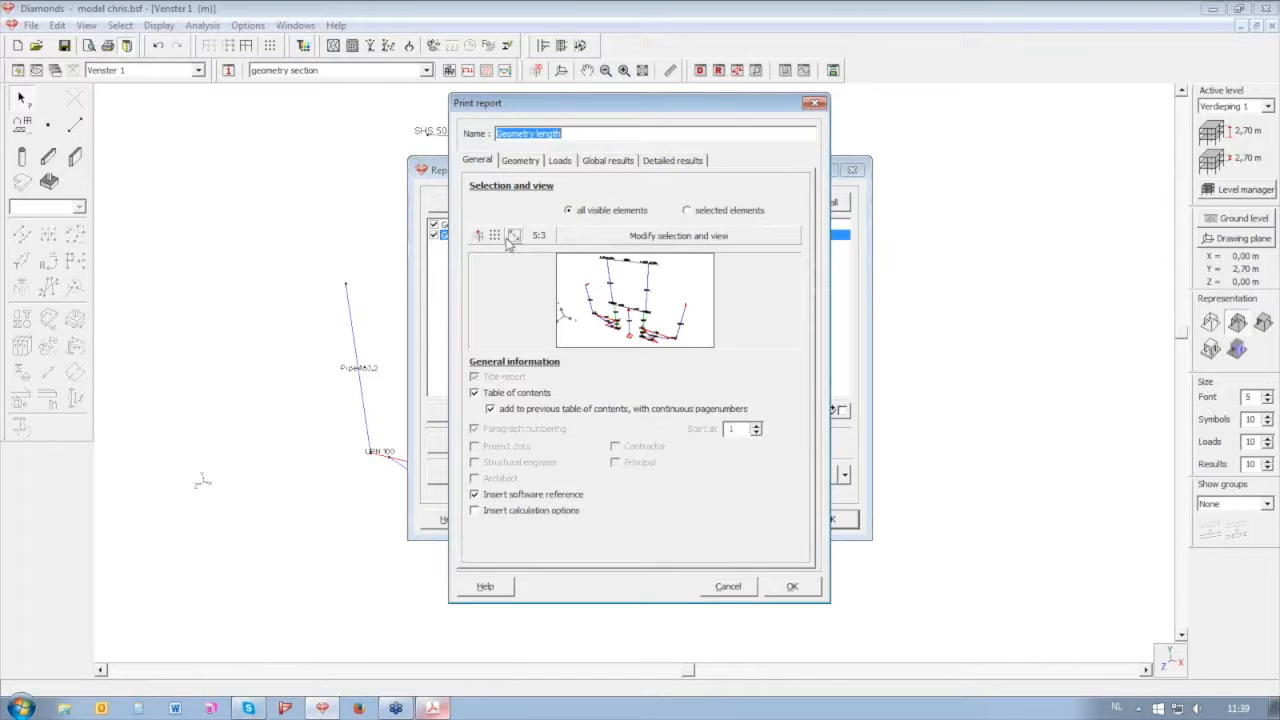
click(481, 236)
click(495, 318)
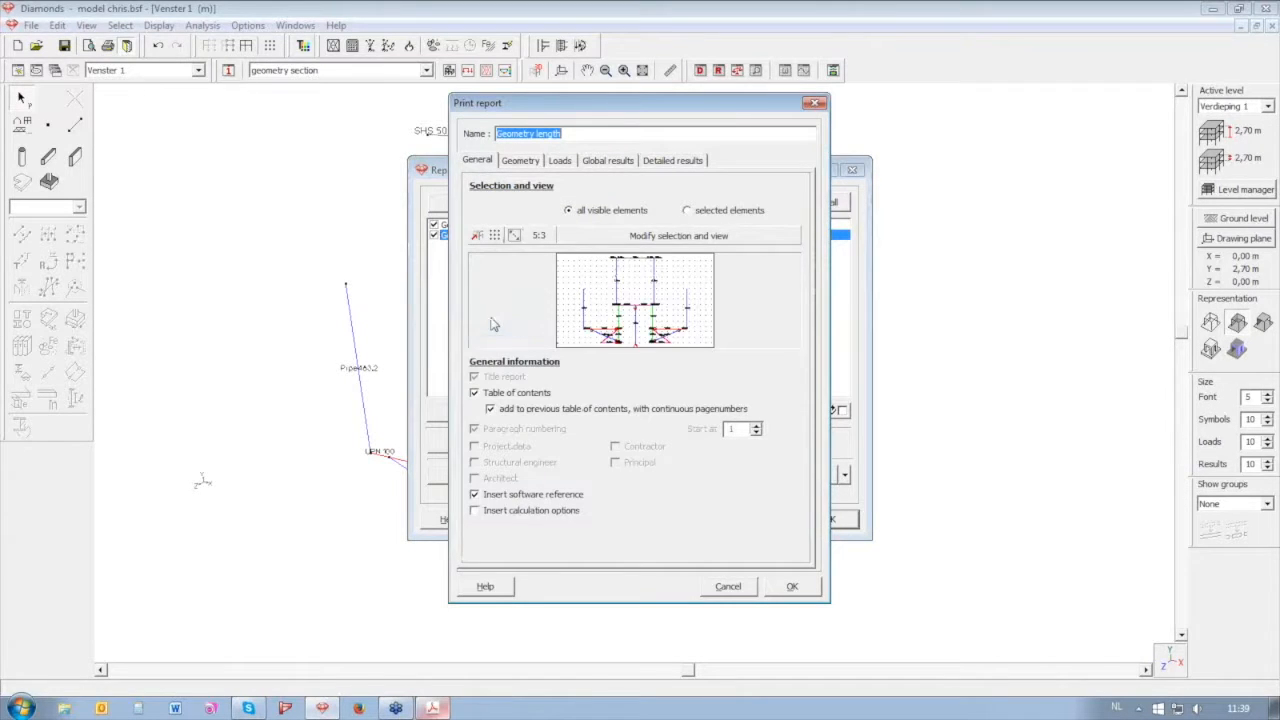
Make the general grid invisible while leaving it on, and save the Geometry length report
click(495, 233)
click(562, 258)
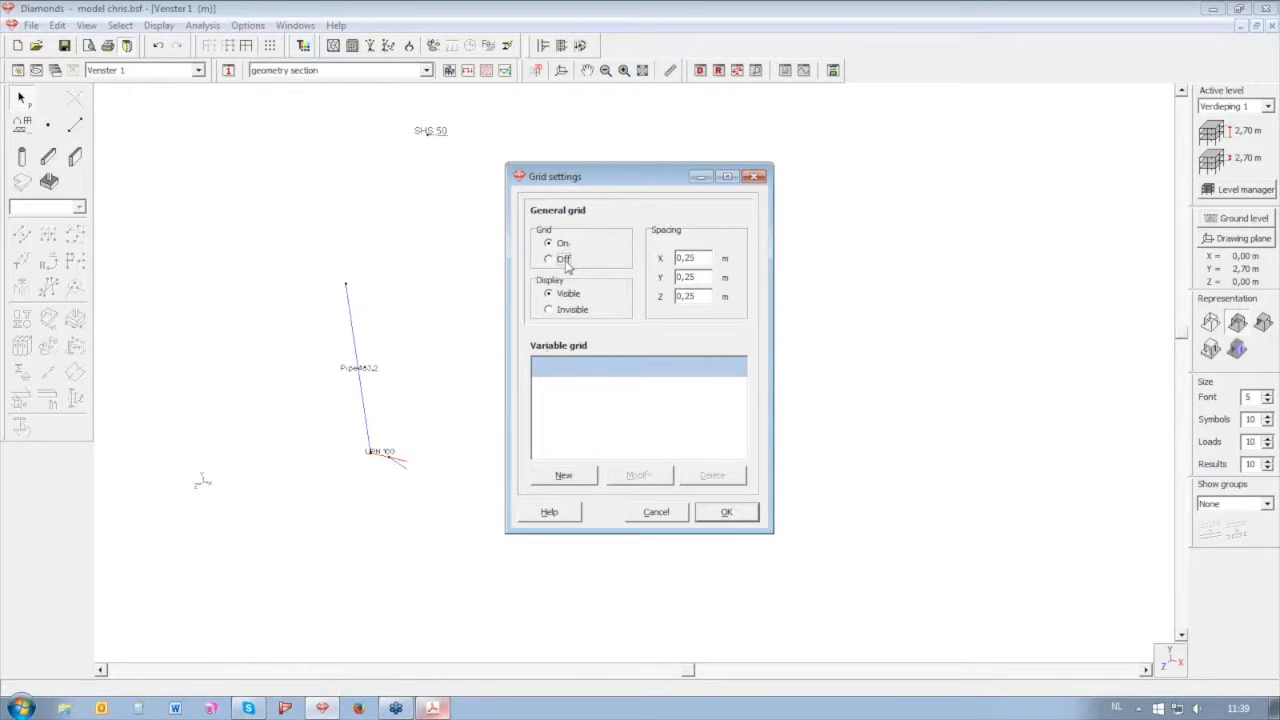
click(561, 242)
click(567, 308)
click(709, 514)
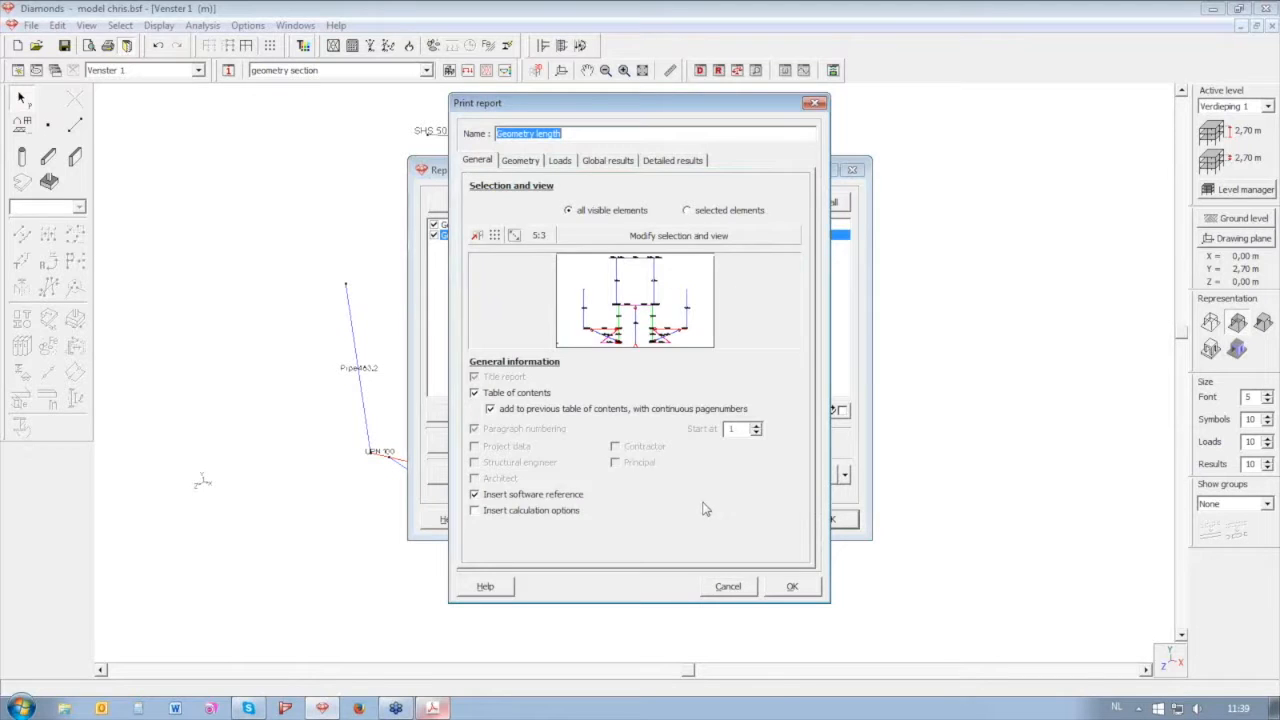
click(792, 586)
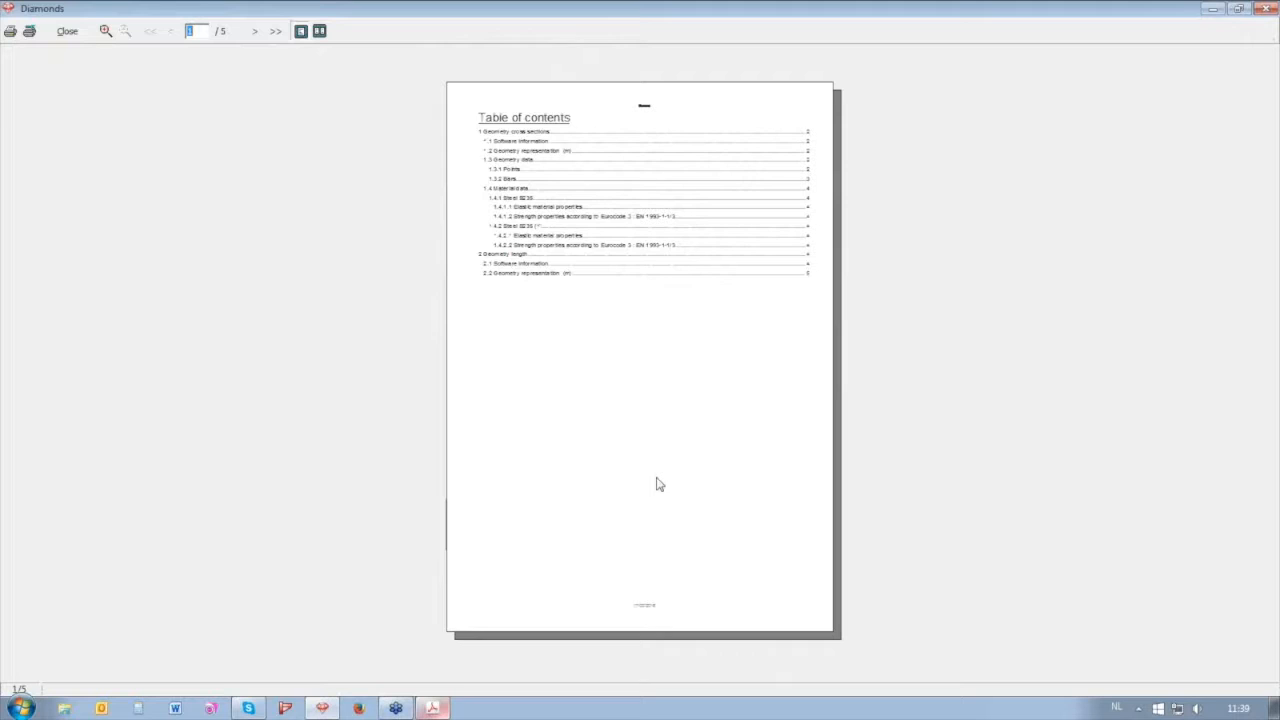
Page through the report preview to check the front view in the Geometry length chapter
click(252, 31)
click(252, 31)
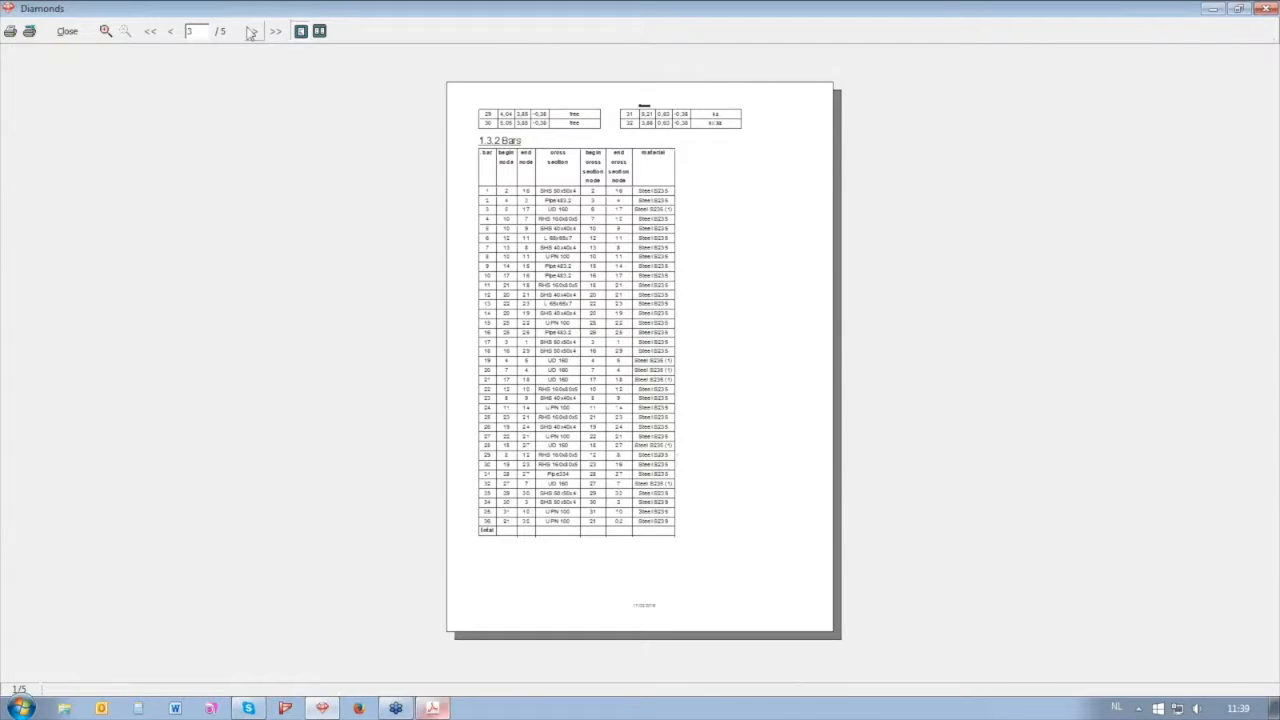
click(252, 31)
click(252, 31)
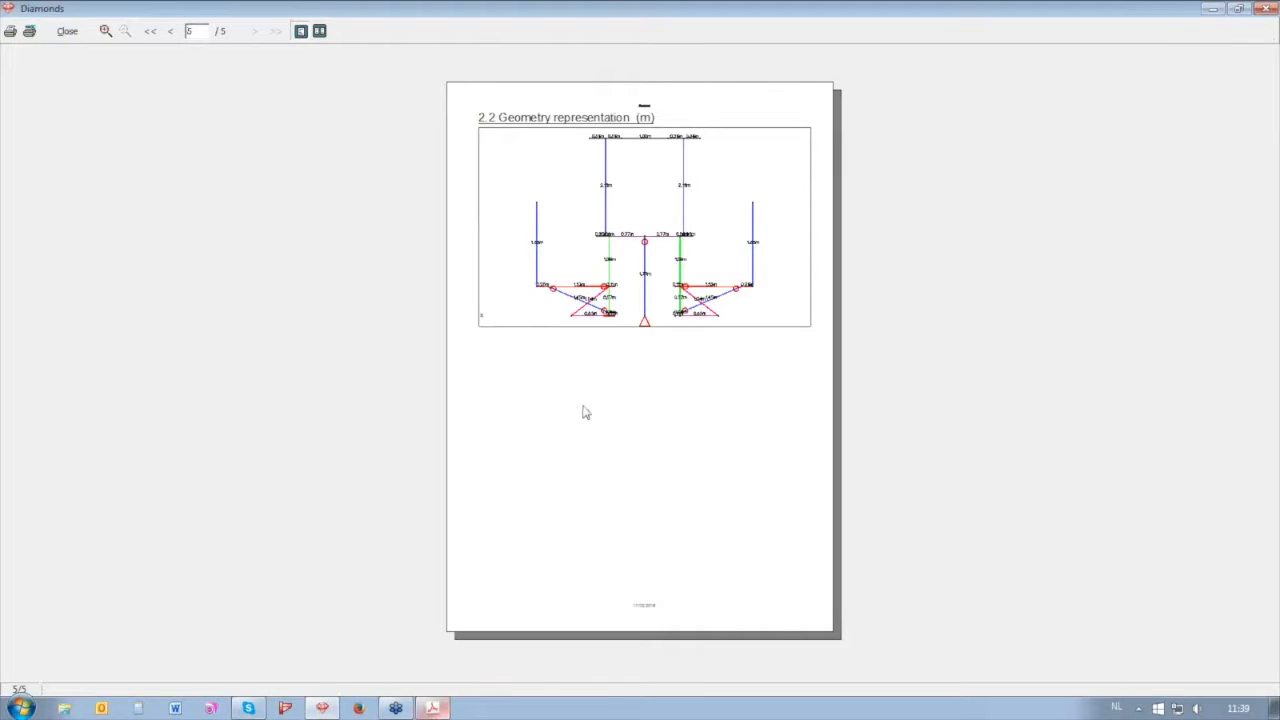
click(67, 31)
Create a report named Loads with a table of contents added to the previous one with continuous page numbers
click(492, 205)
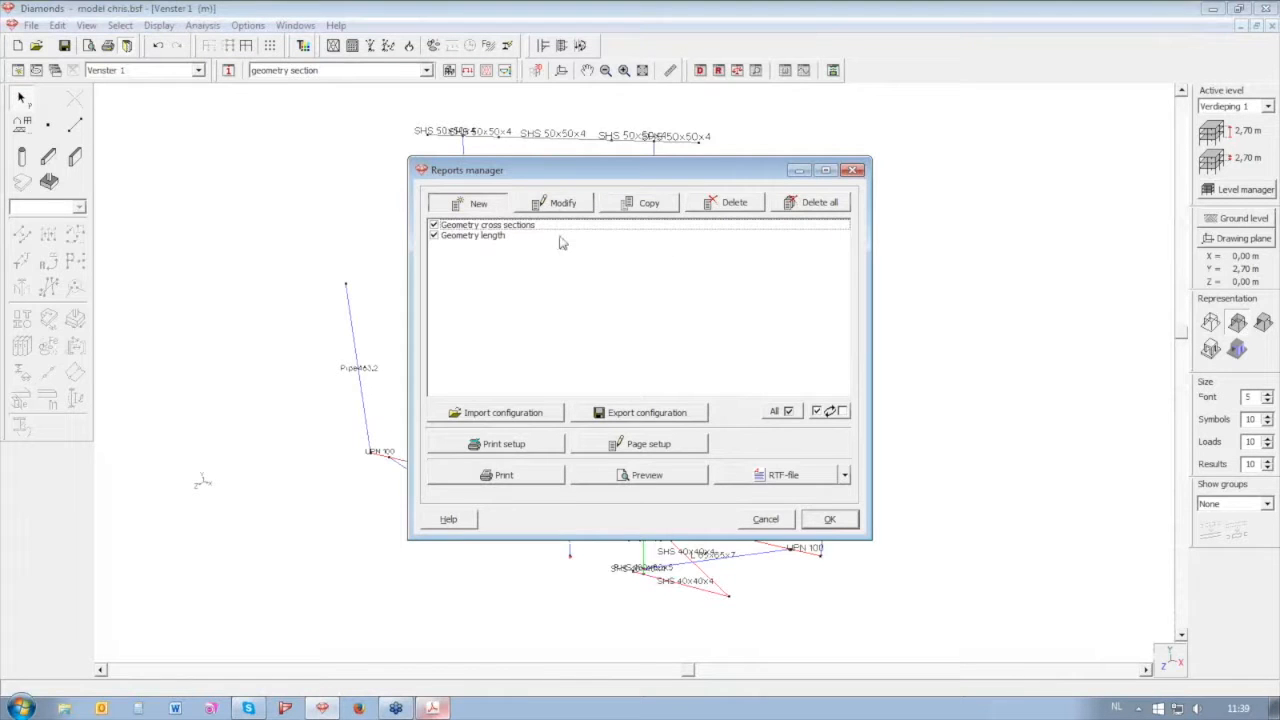
text(Loads)
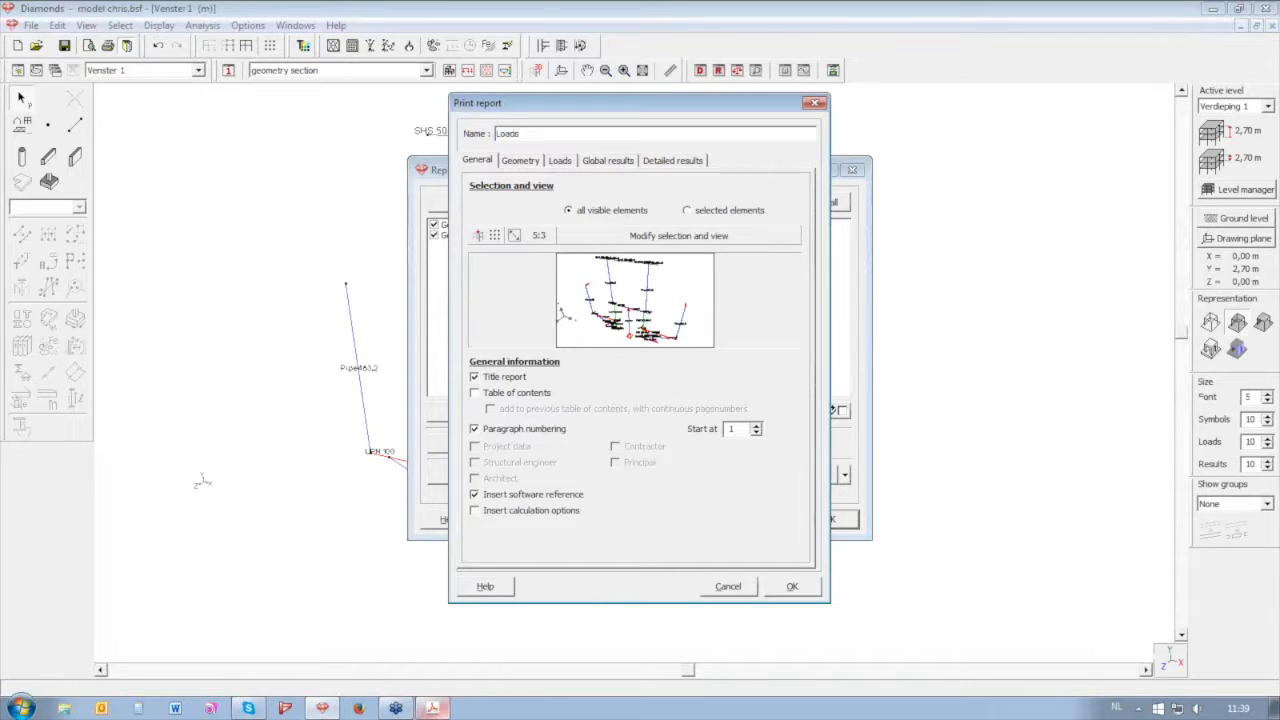
click(535, 393)
click(530, 410)
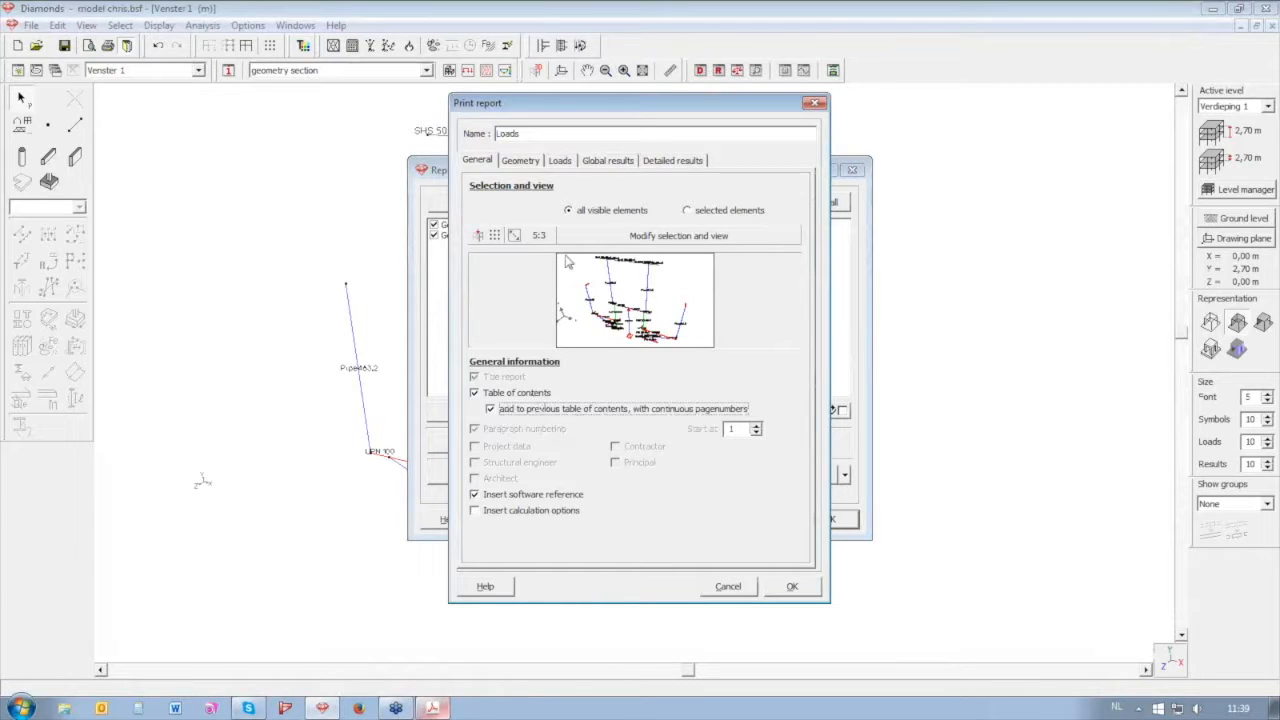
Show the loads of all load groups from Selfweight to Wind Z, insert load case information, and save the Loads report
click(560, 161)
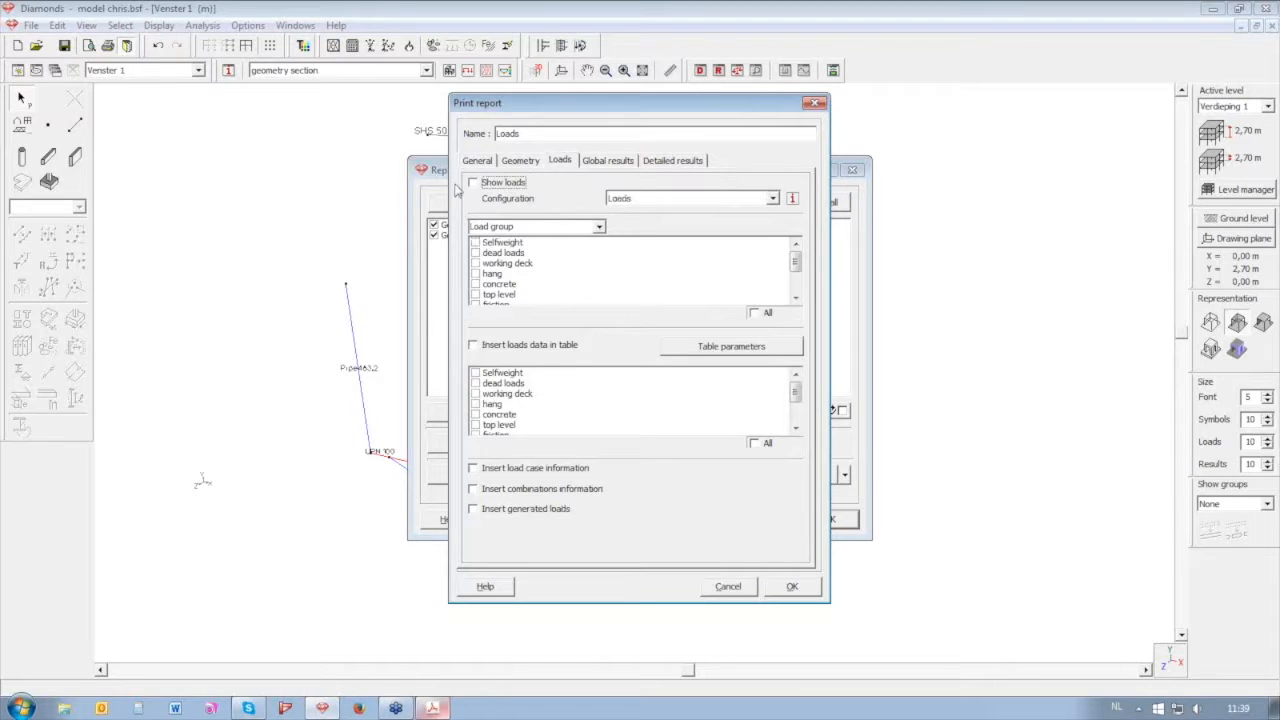
click(475, 243)
click(475, 253)
click(475, 263)
click(475, 273)
click(475, 284)
click(475, 294)
scroll(478, 284, down, 1)
click(475, 273)
click(475, 284)
click(475, 294)
scroll(485, 288, down, 1)
scroll(487, 285, down, 1)
click(475, 284)
click(475, 294)
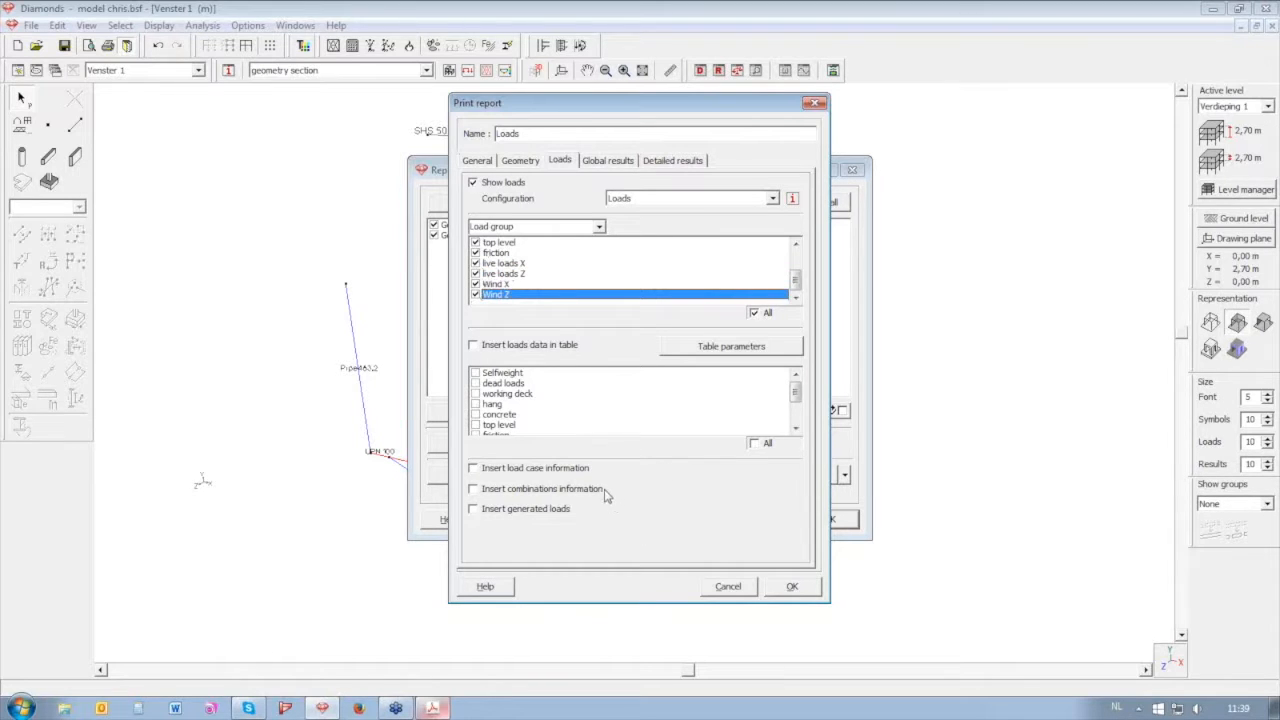
click(545, 473)
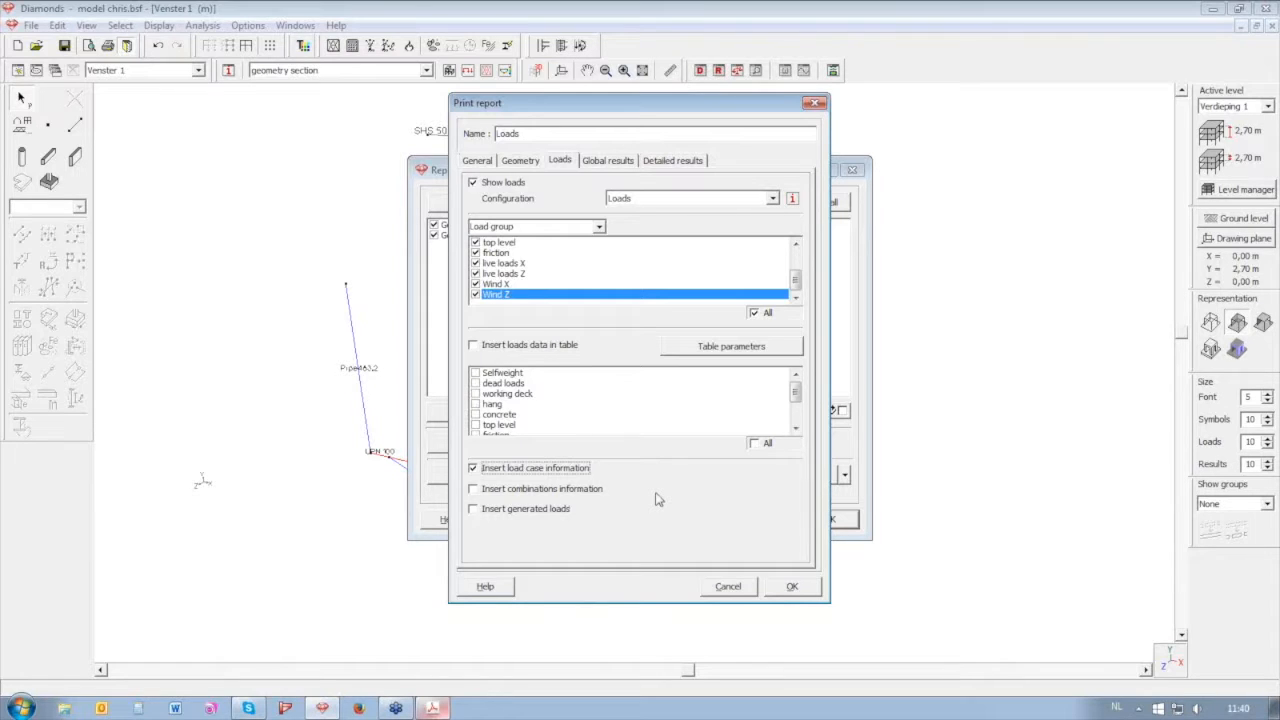
click(799, 588)
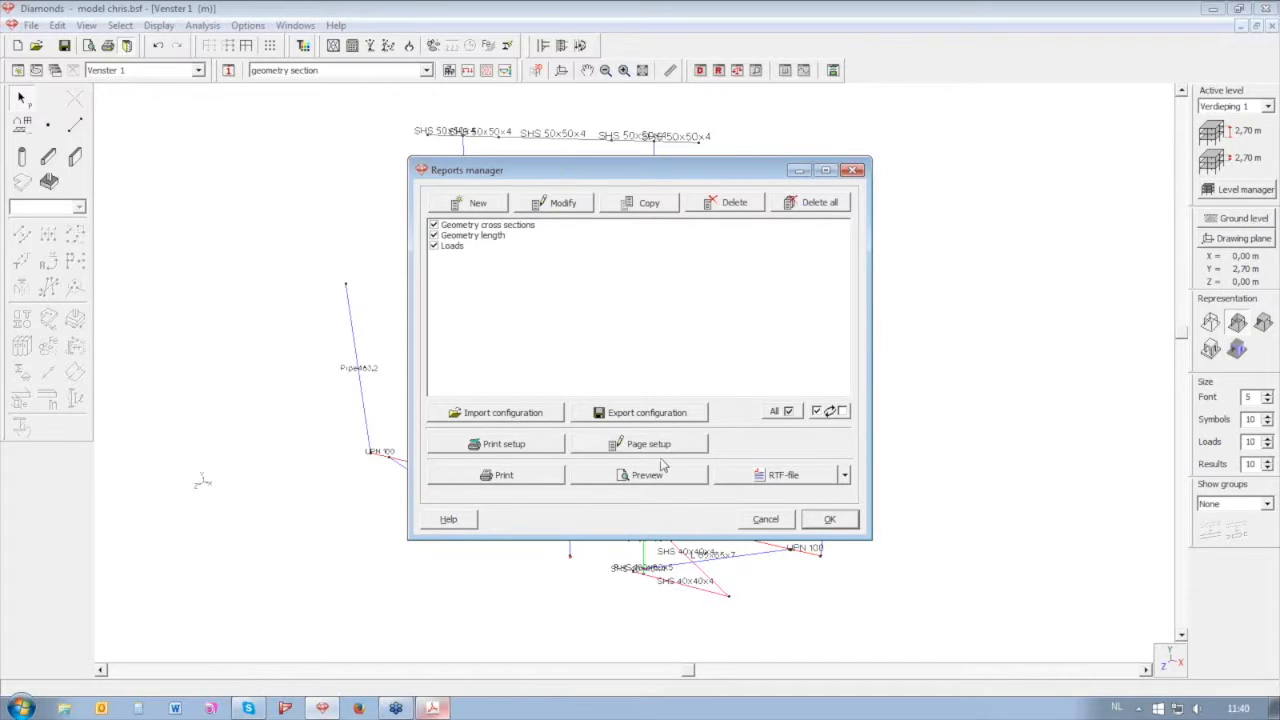
Create a new report named Result check with a table of contents
click(460, 204)
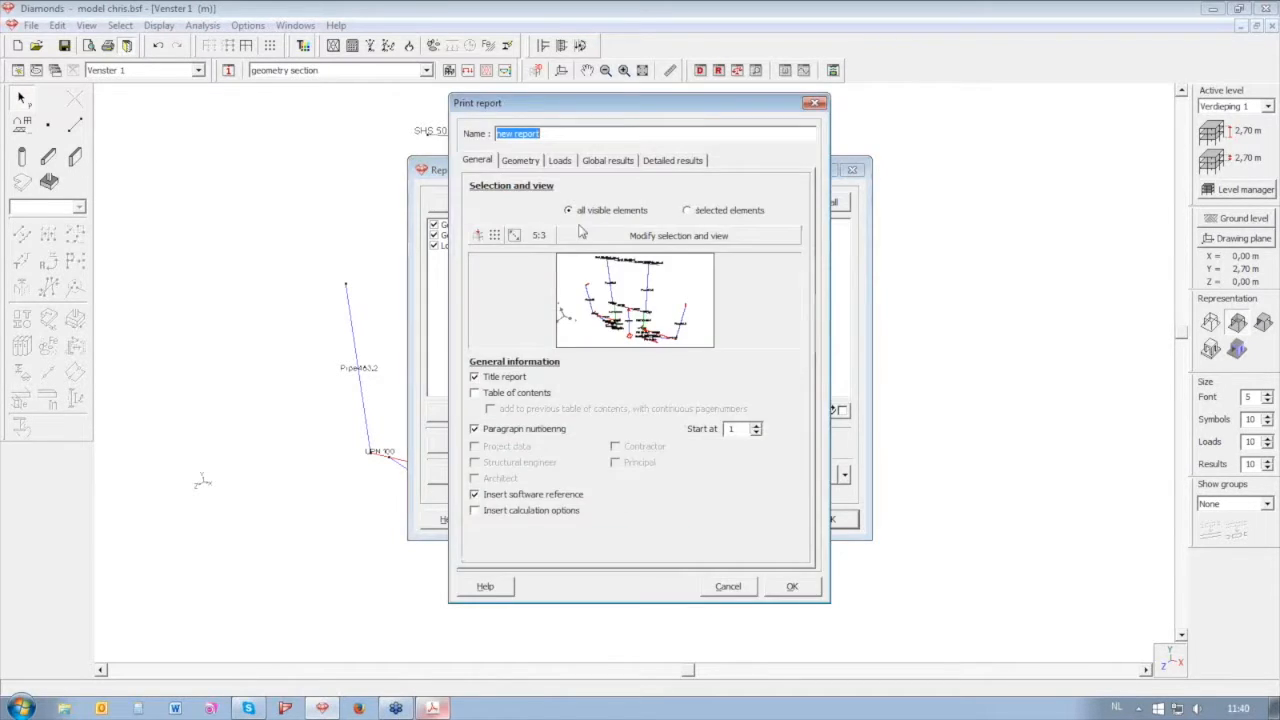
text(Result check)
click(536, 393)
Show global results in the Result check report with the graph of the bars' resistance verification
click(612, 162)
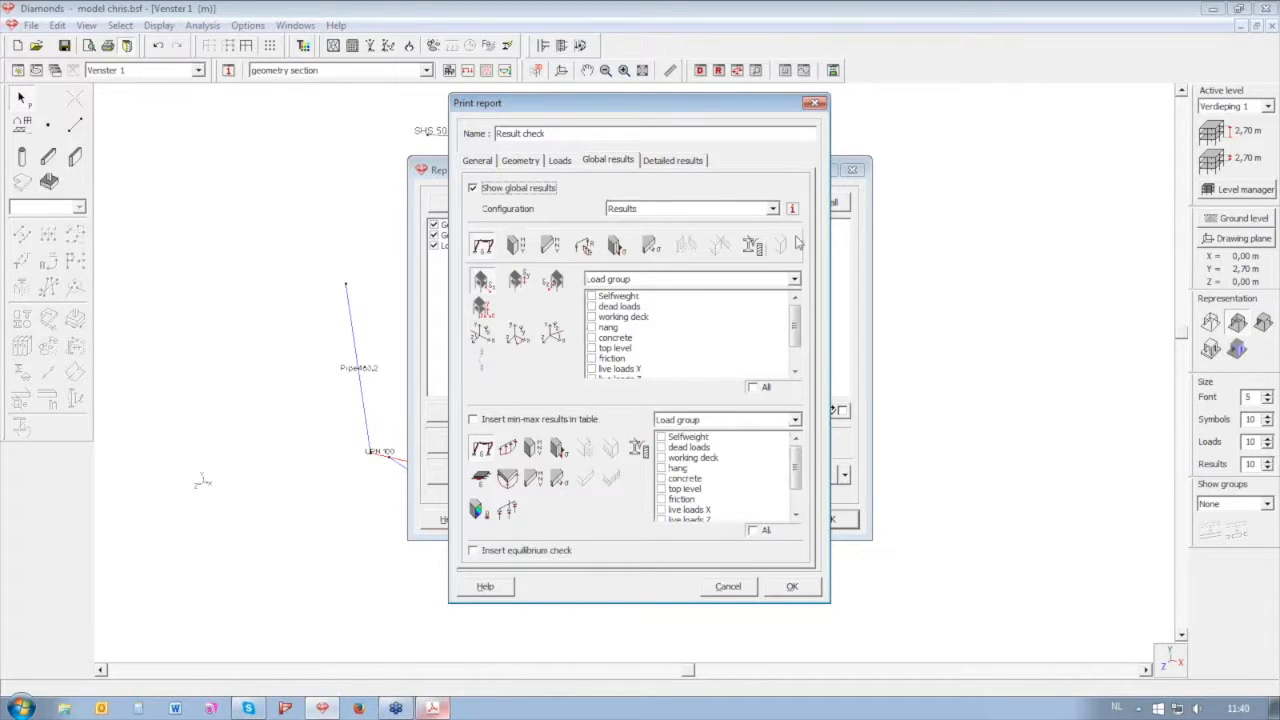
click(750, 247)
click(591, 298)
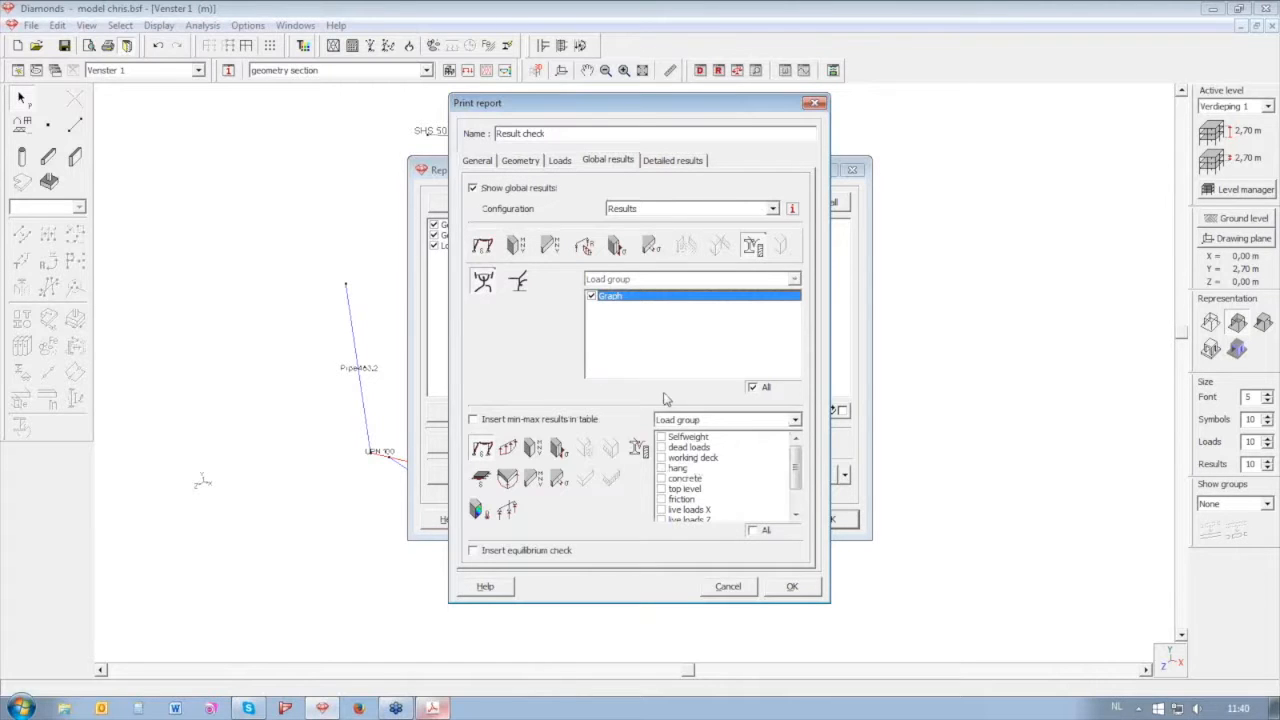
Show detailed resistance verification results with Graph and Details code check, and save the Result check report
click(688, 162)
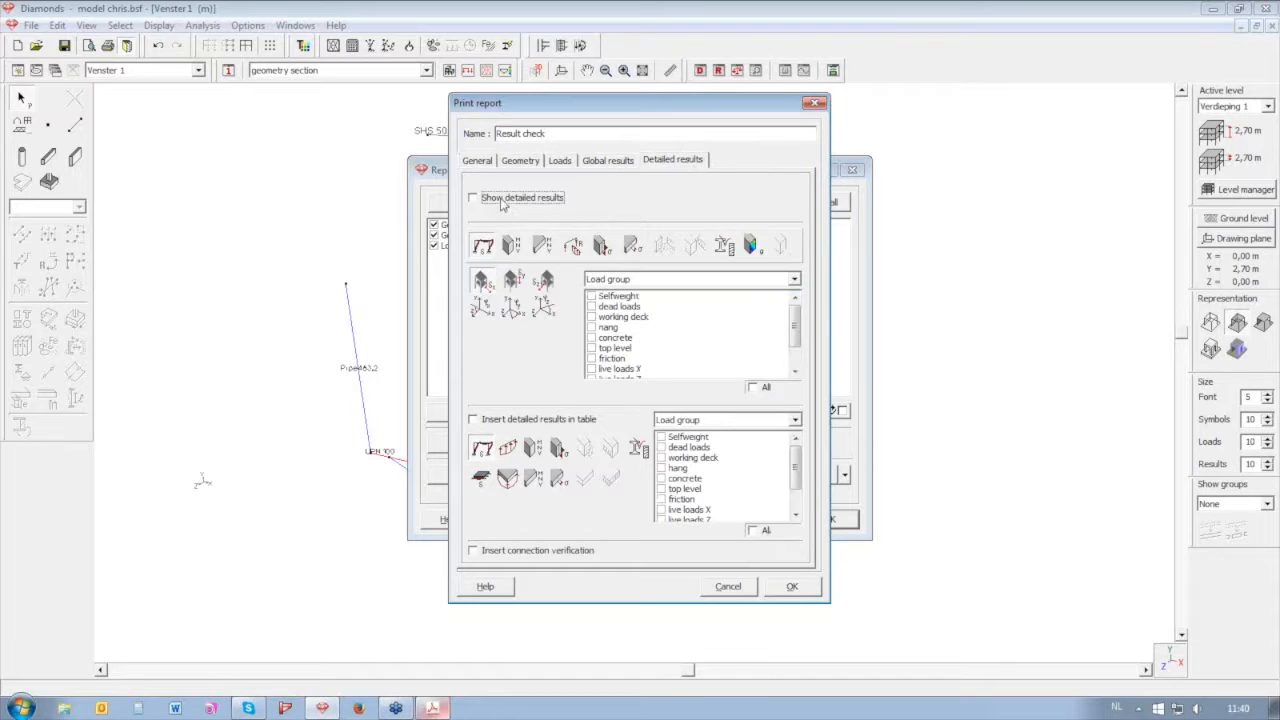
click(723, 247)
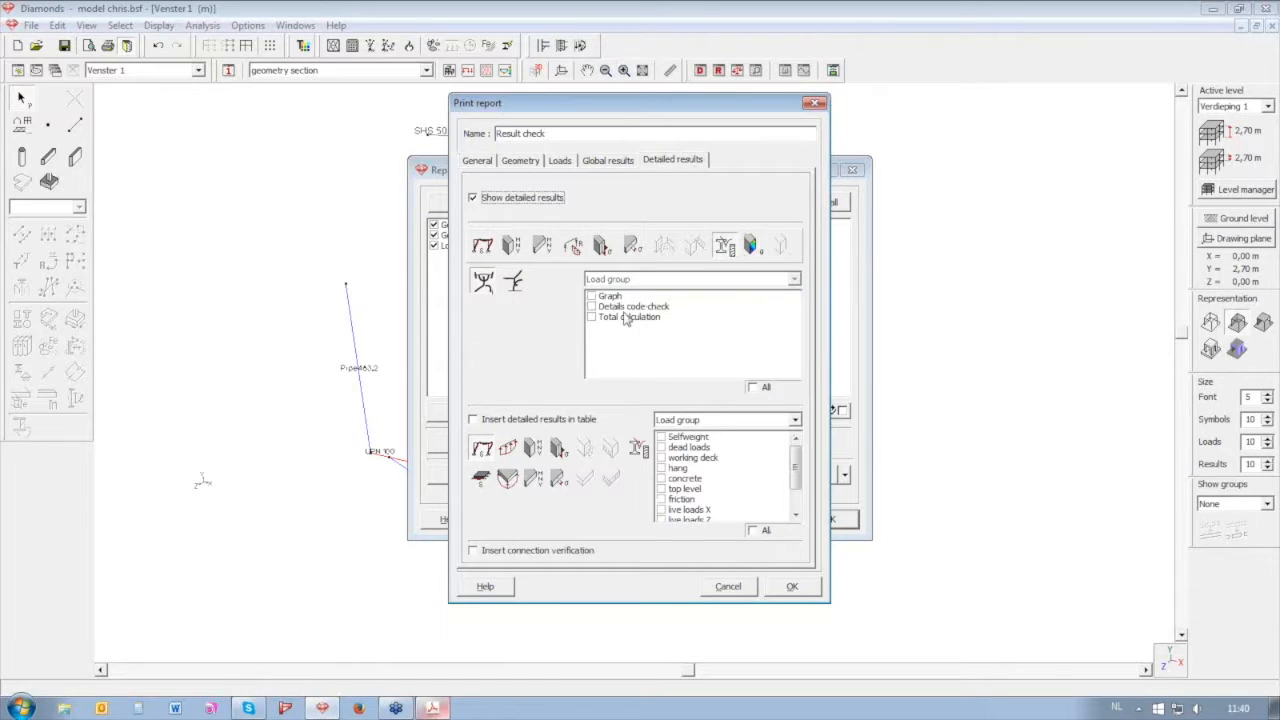
click(591, 296)
click(591, 307)
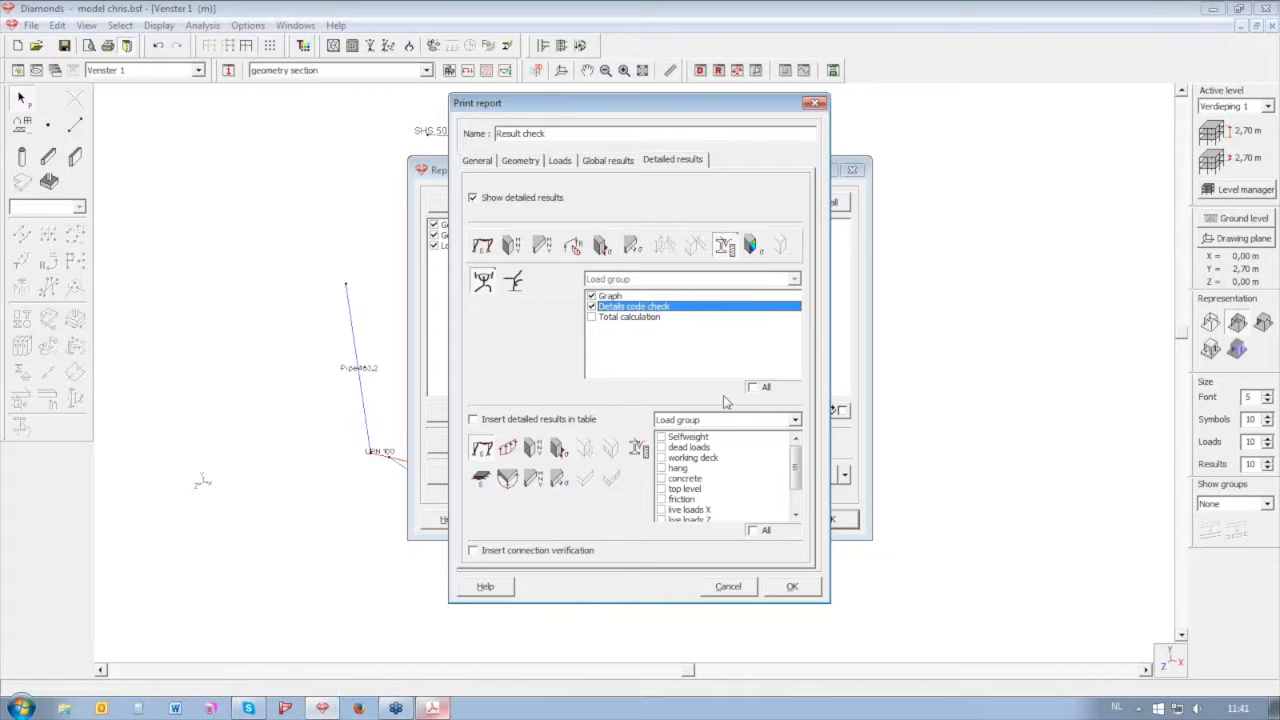
click(792, 587)
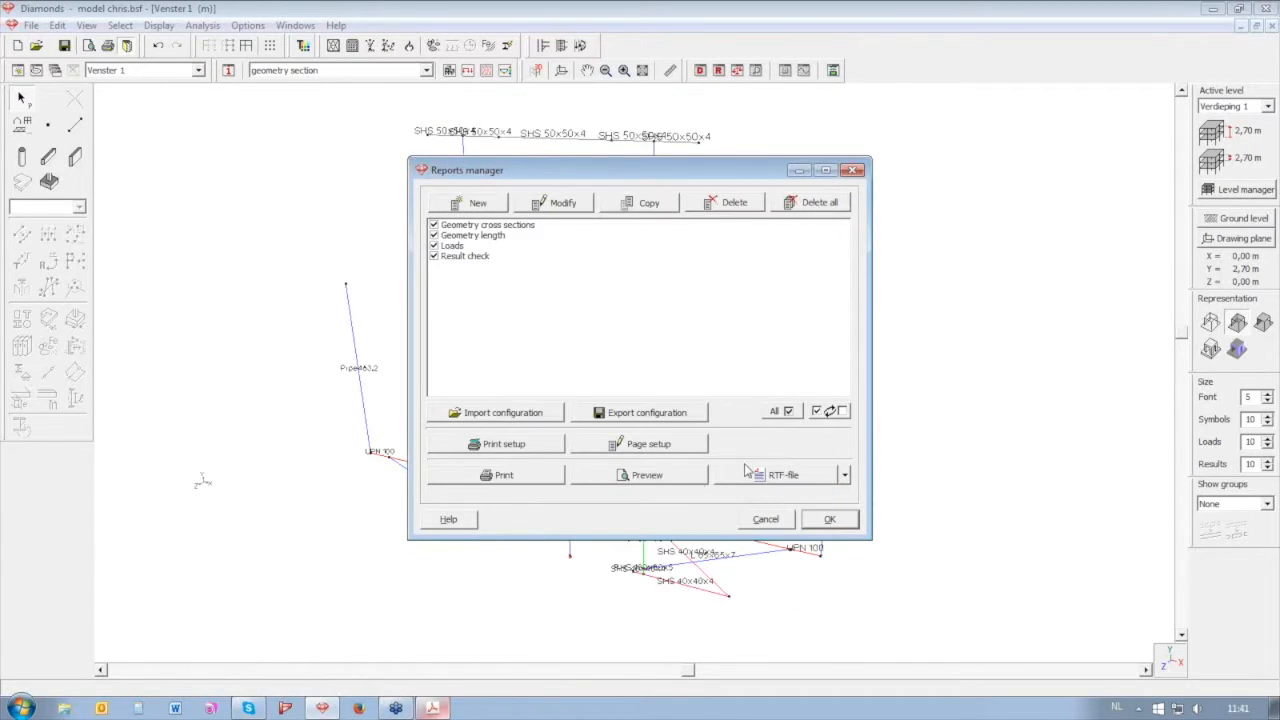
Preview the combined reports and page through the geometry and Loads chapters up to the load cases table
click(664, 478)
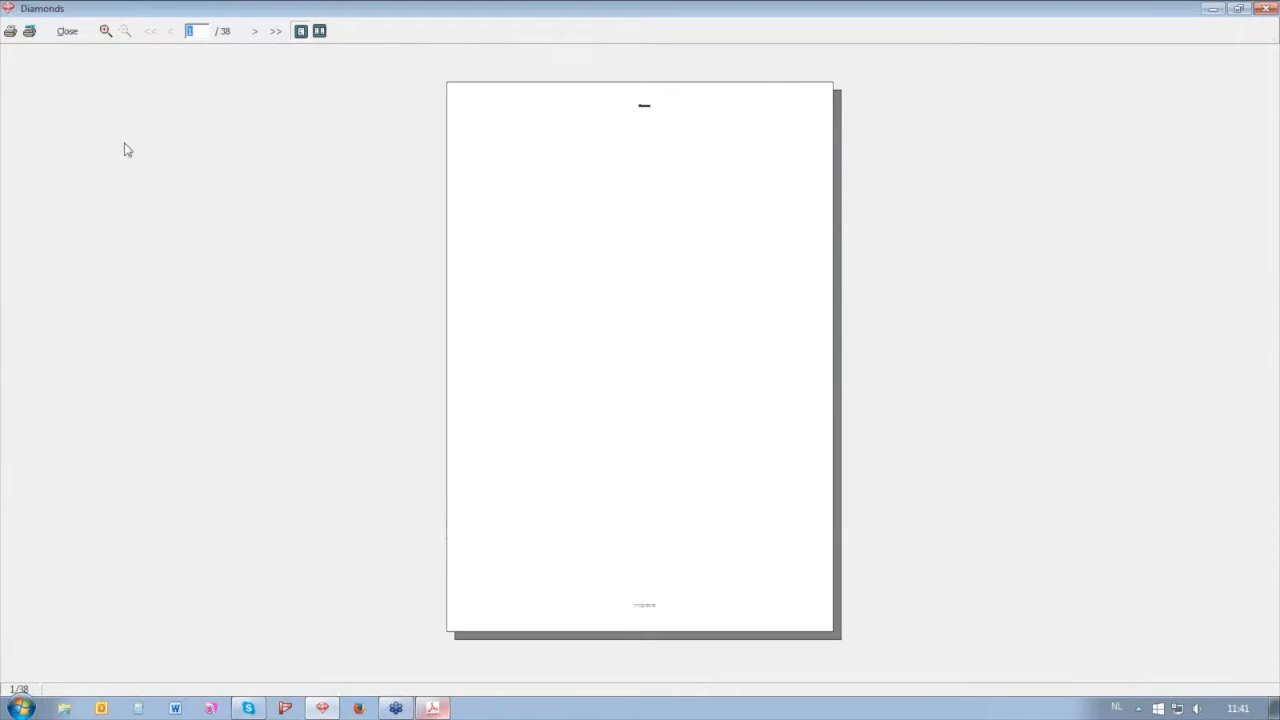
click(254, 31)
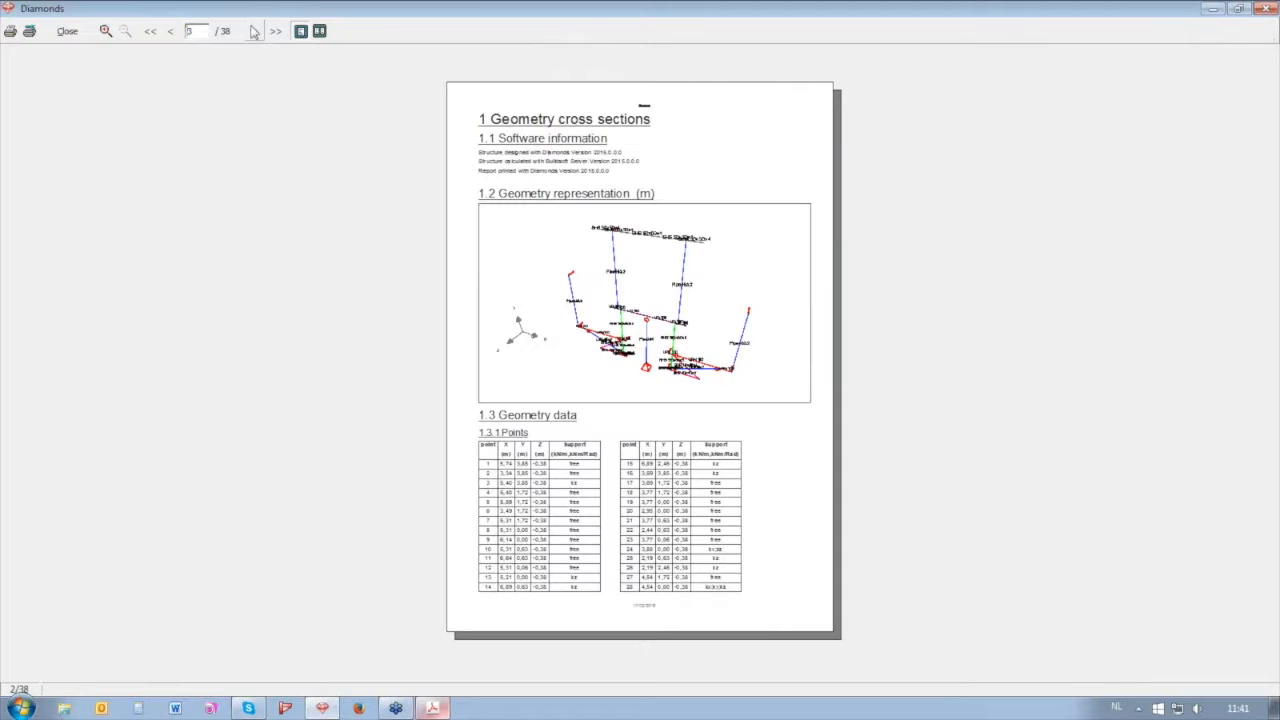
click(254, 31)
click(254, 31)
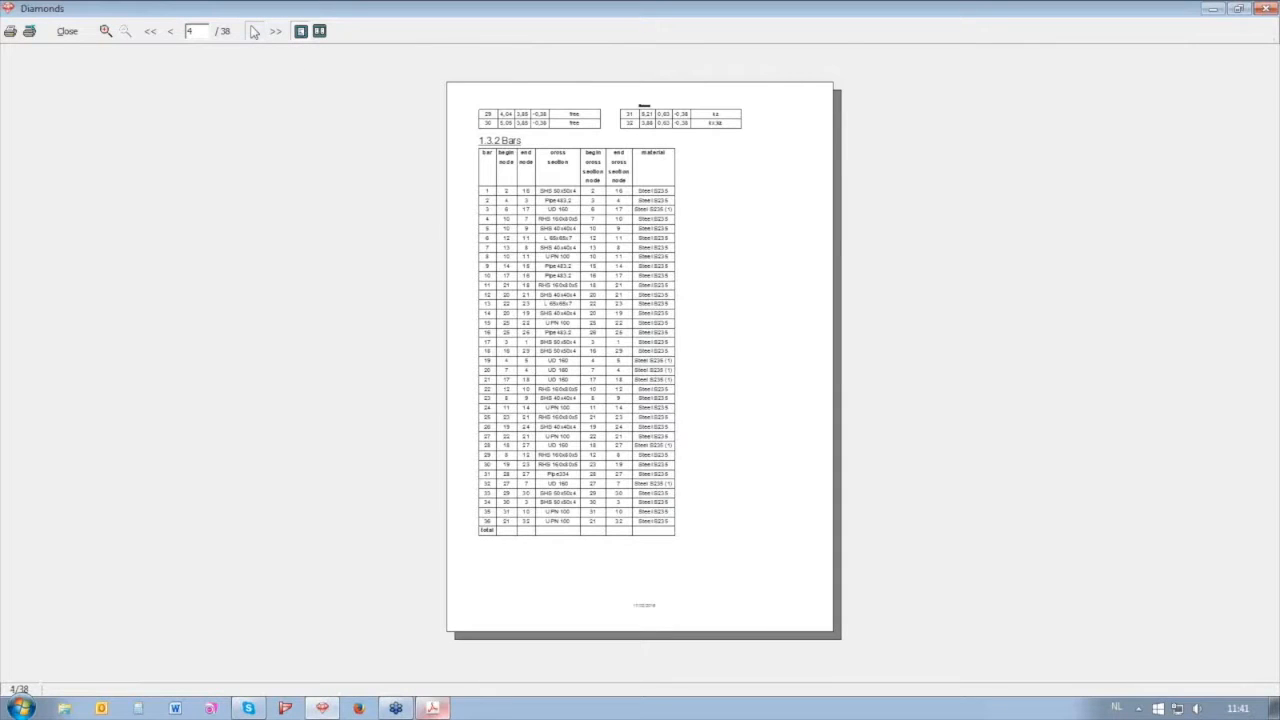
click(254, 31)
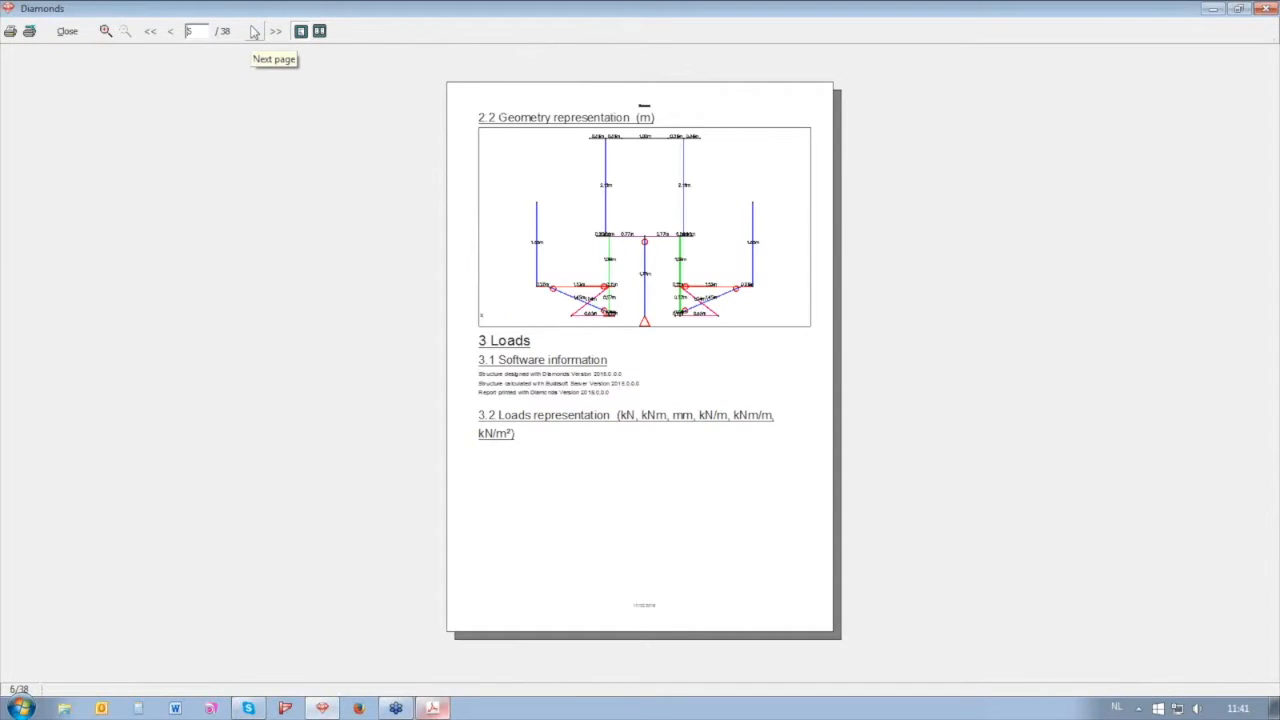
click(254, 31)
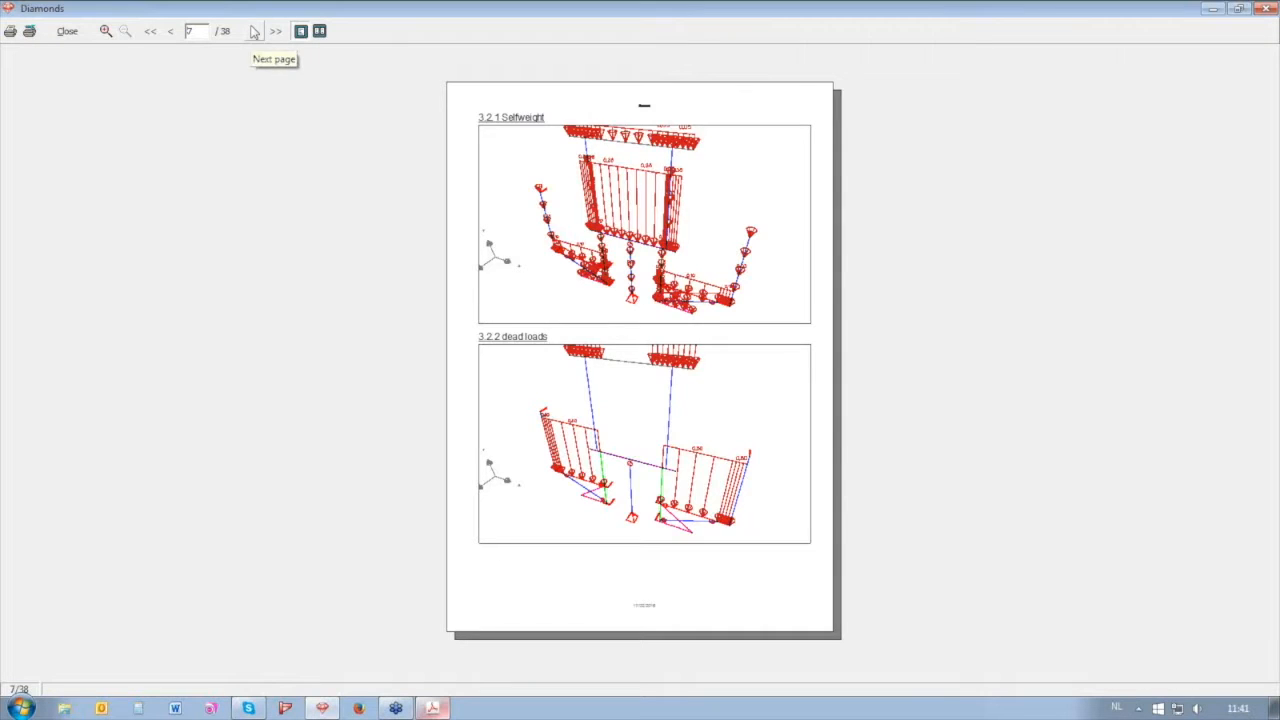
click(254, 31)
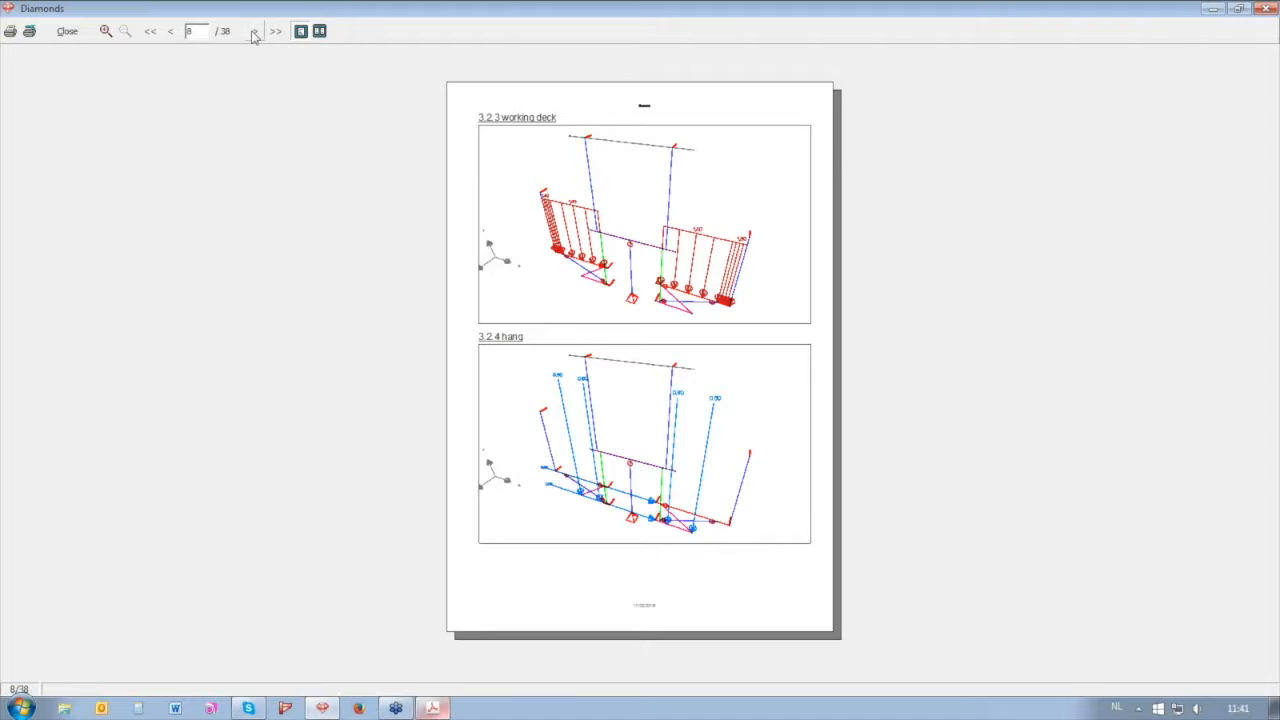
click(254, 31)
click(254, 31)
click(254, 31)
click(254, 33)
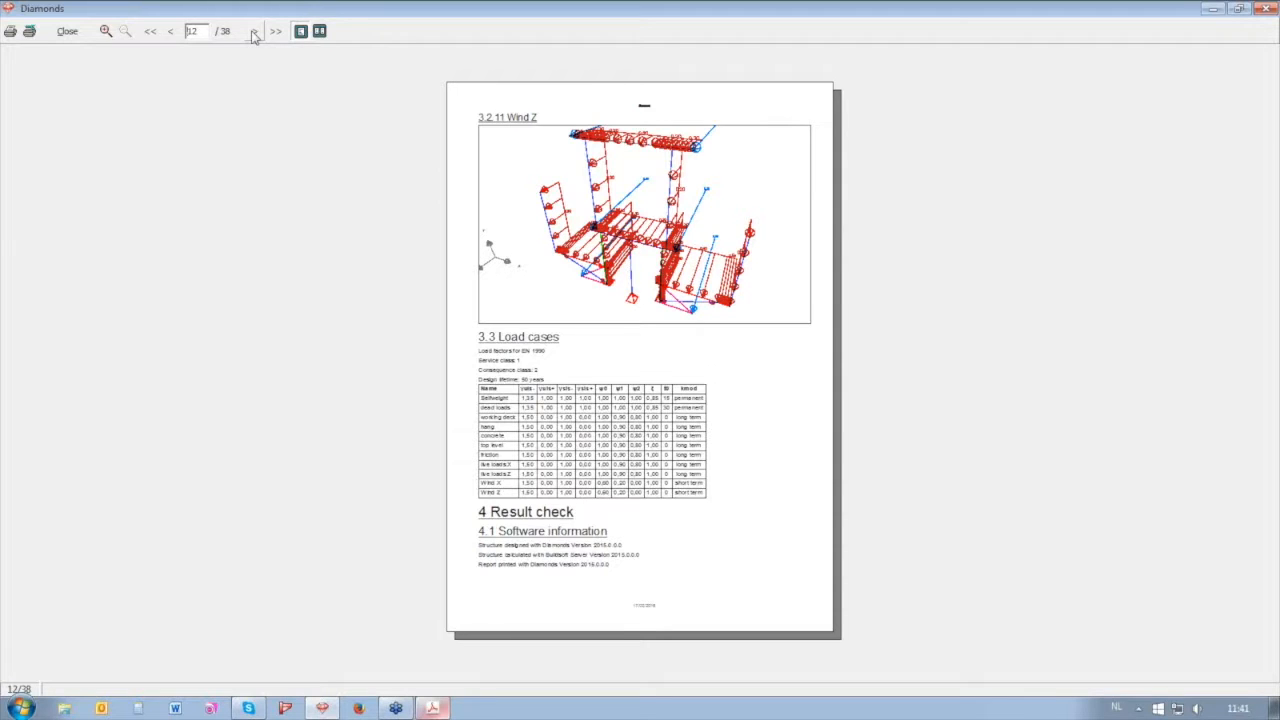
Examine the global and per-bar steel verification pages of the Result check chapter and close the preview
click(254, 32)
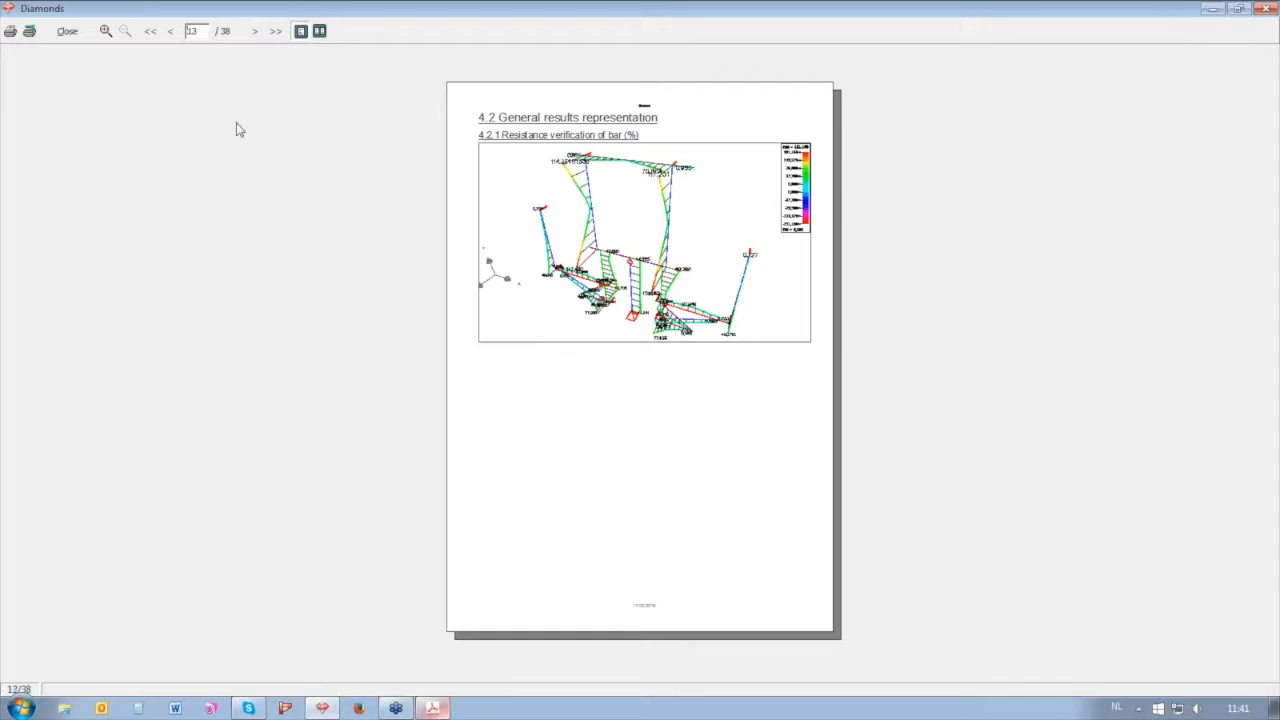
click(256, 32)
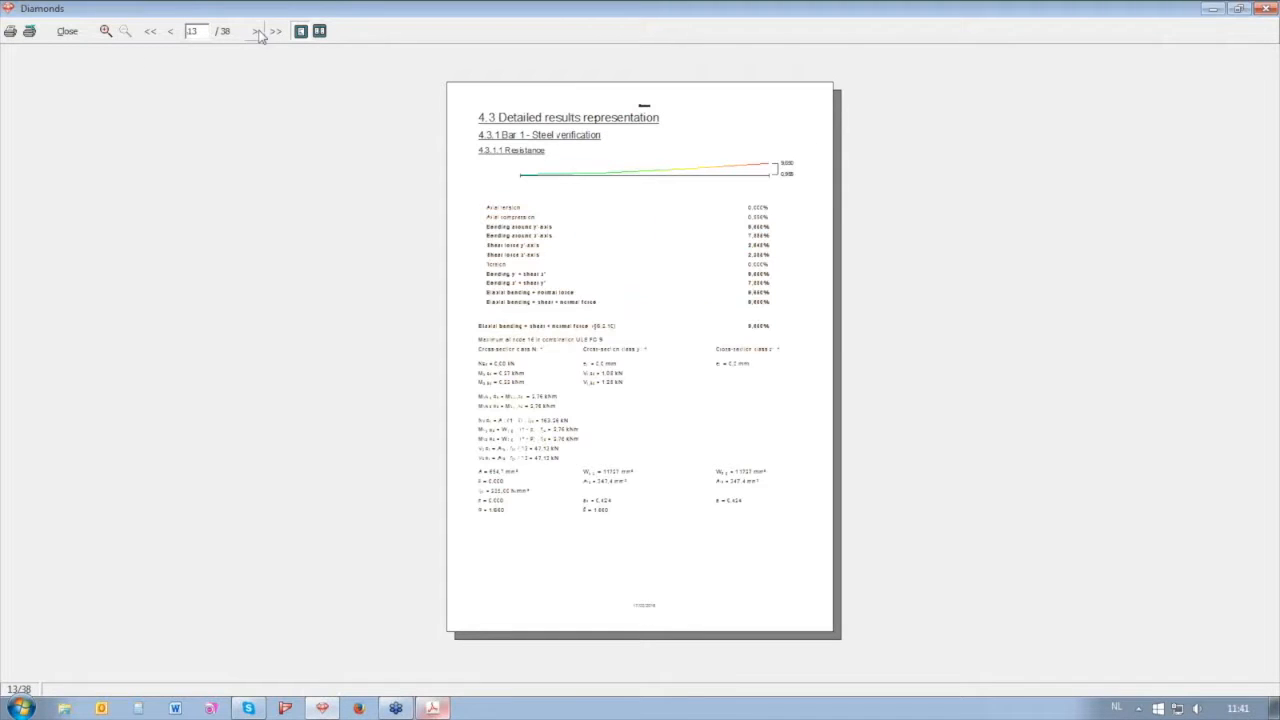
click(256, 32)
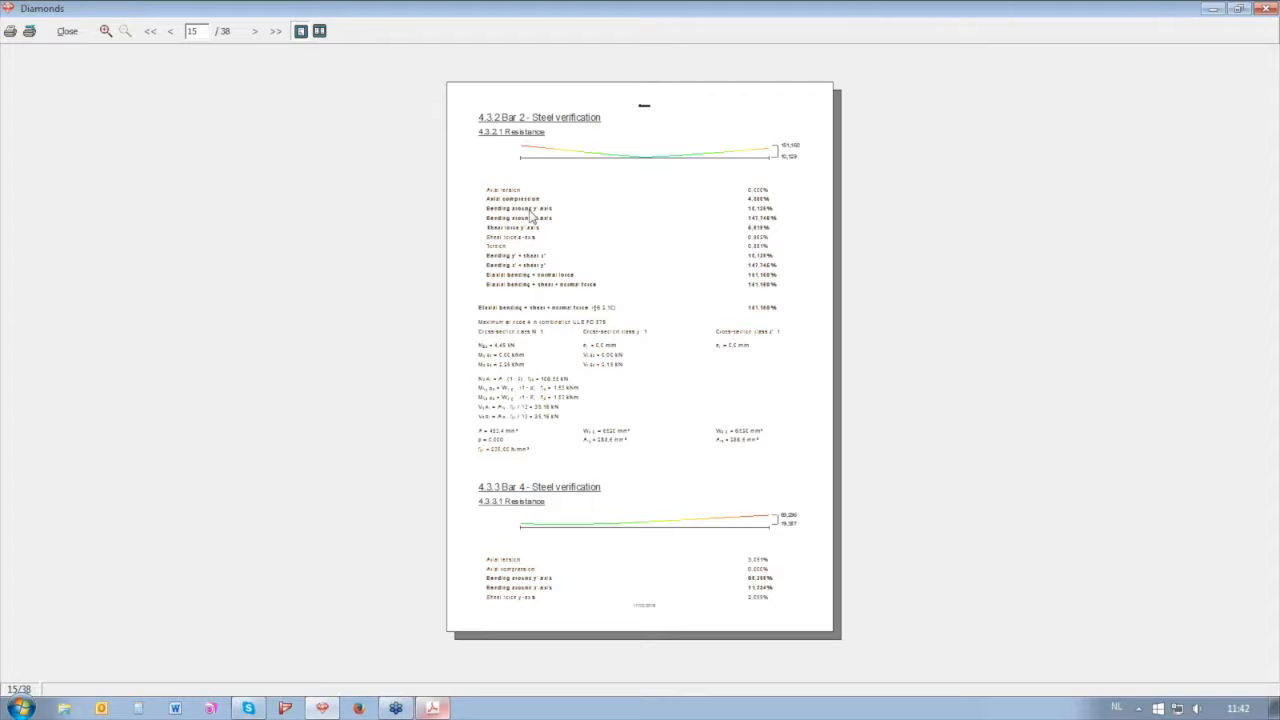
click(258, 33)
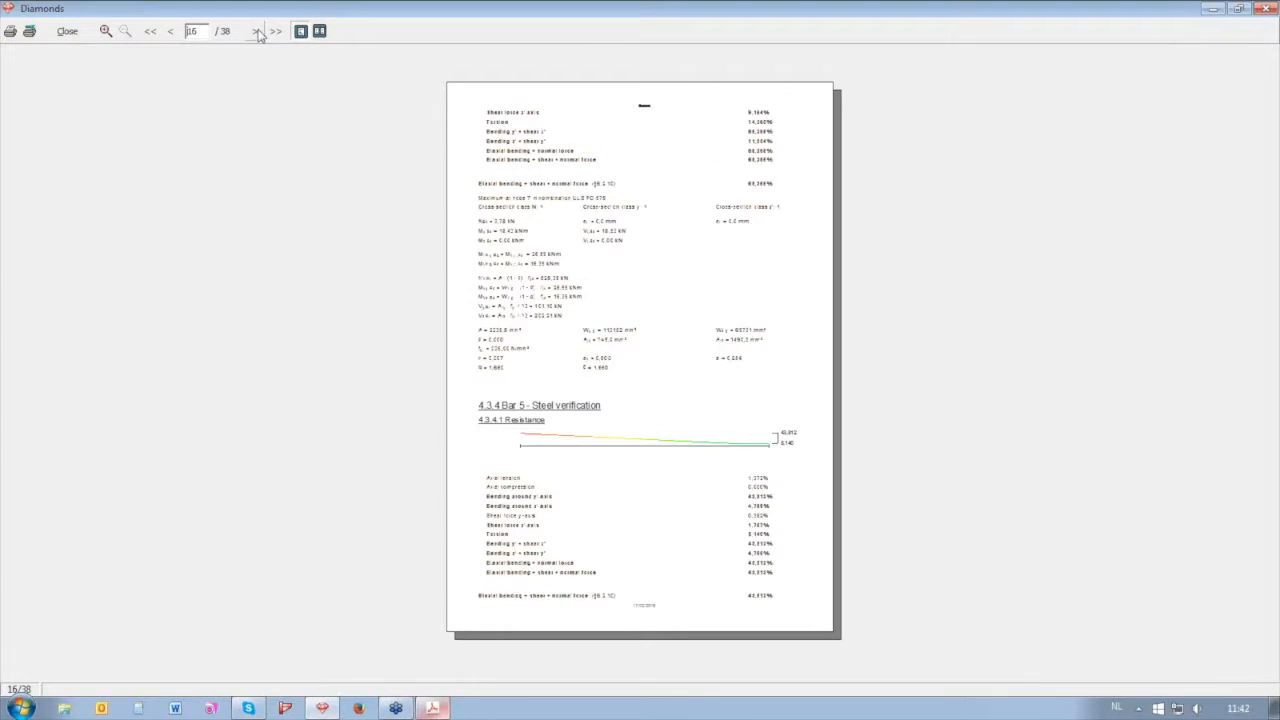
click(67, 31)
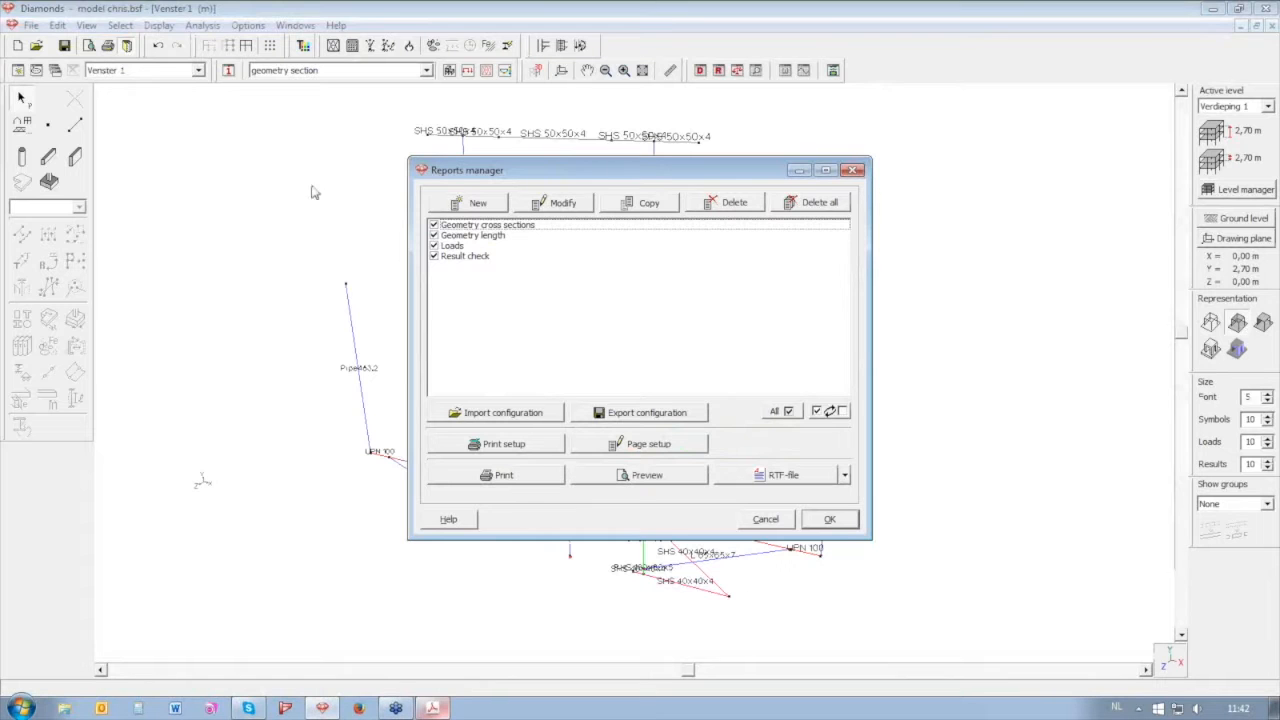
Create a report named Geometry bar number with the default general settings and save the report list
click(479, 203)
text(Geb)
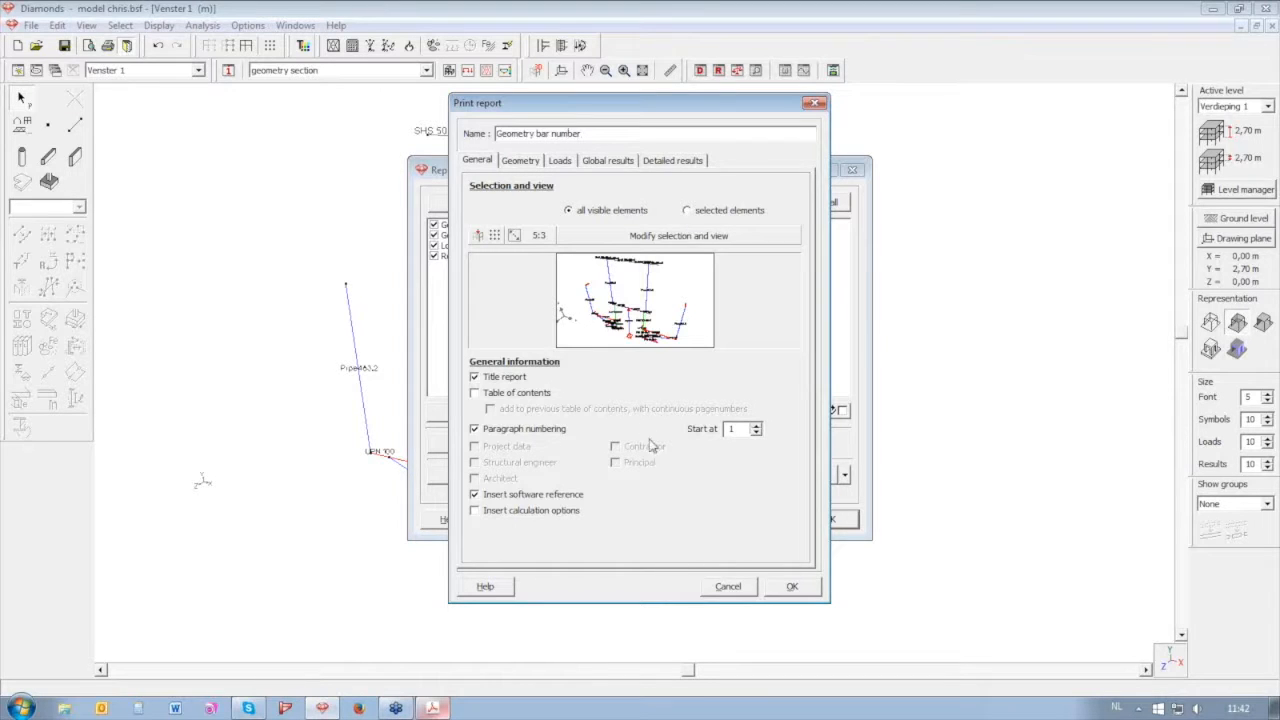
click(785, 586)
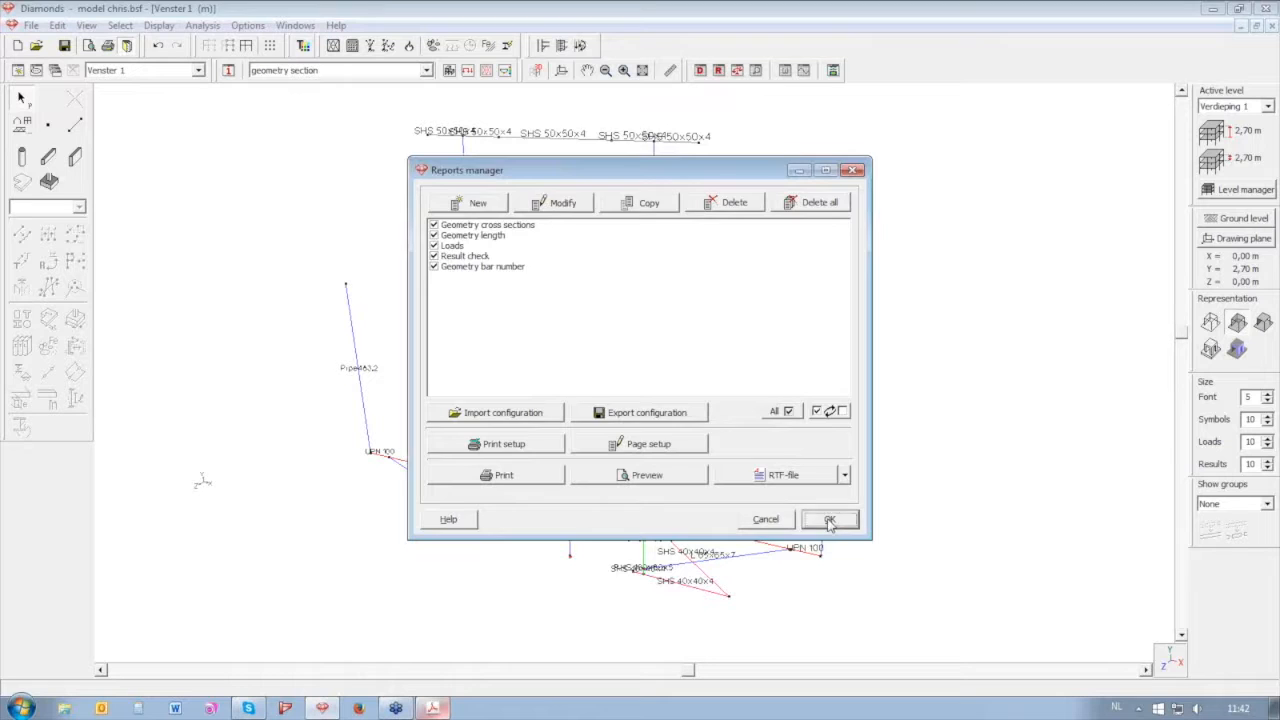
click(829, 520)
Save a window configuration named geometry bar number that shows line numbers instead of names, and apply it to the window
click(230, 71)
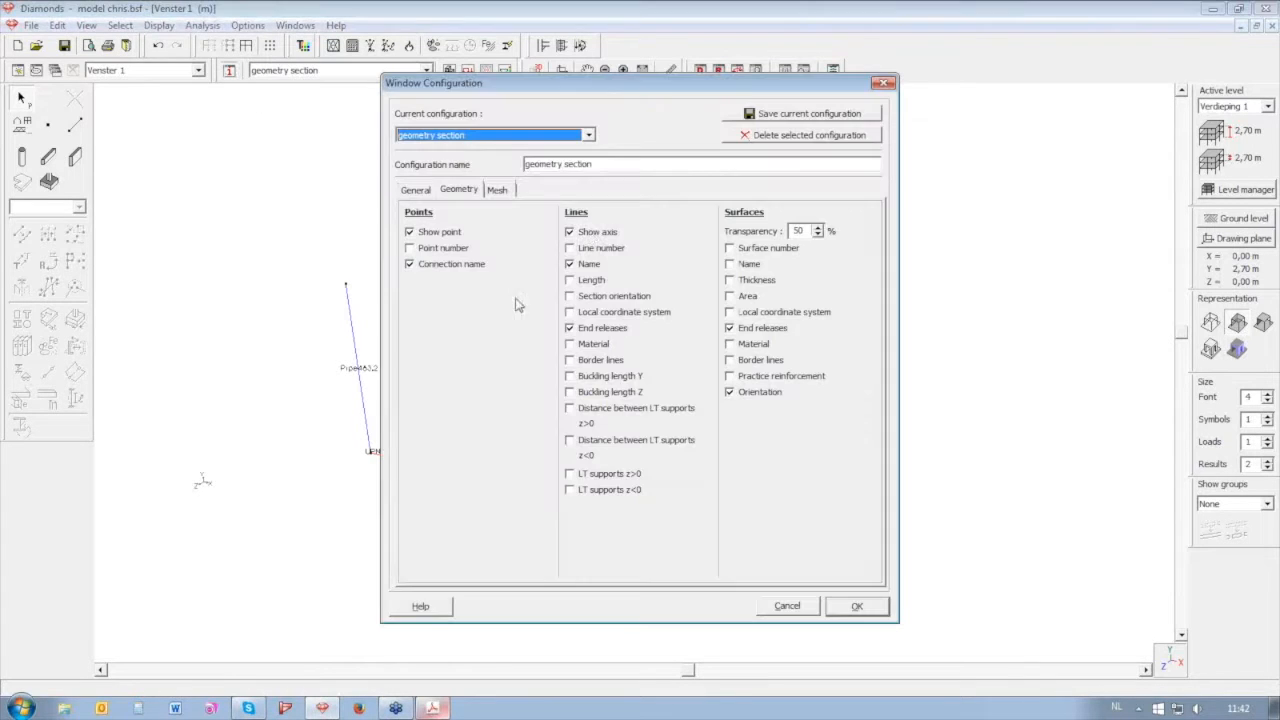
double_click(592, 165)
text(bl)
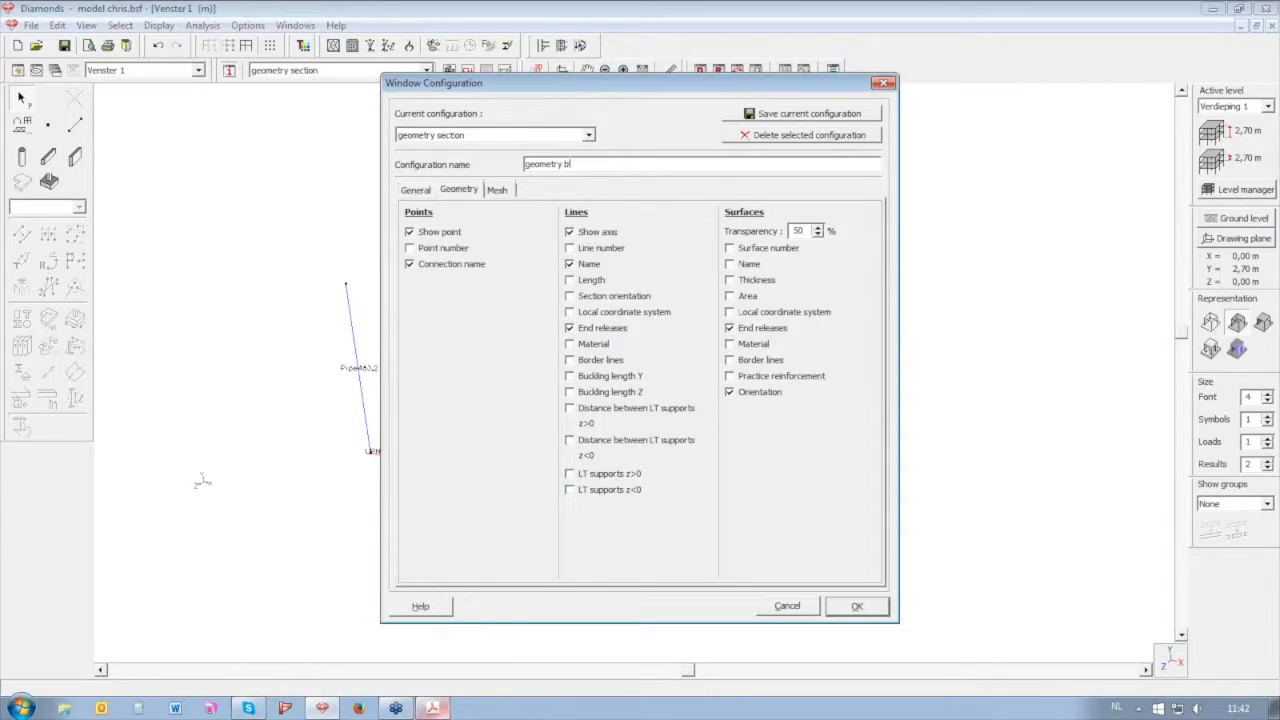
click(598, 264)
click(602, 249)
click(792, 116)
click(866, 608)
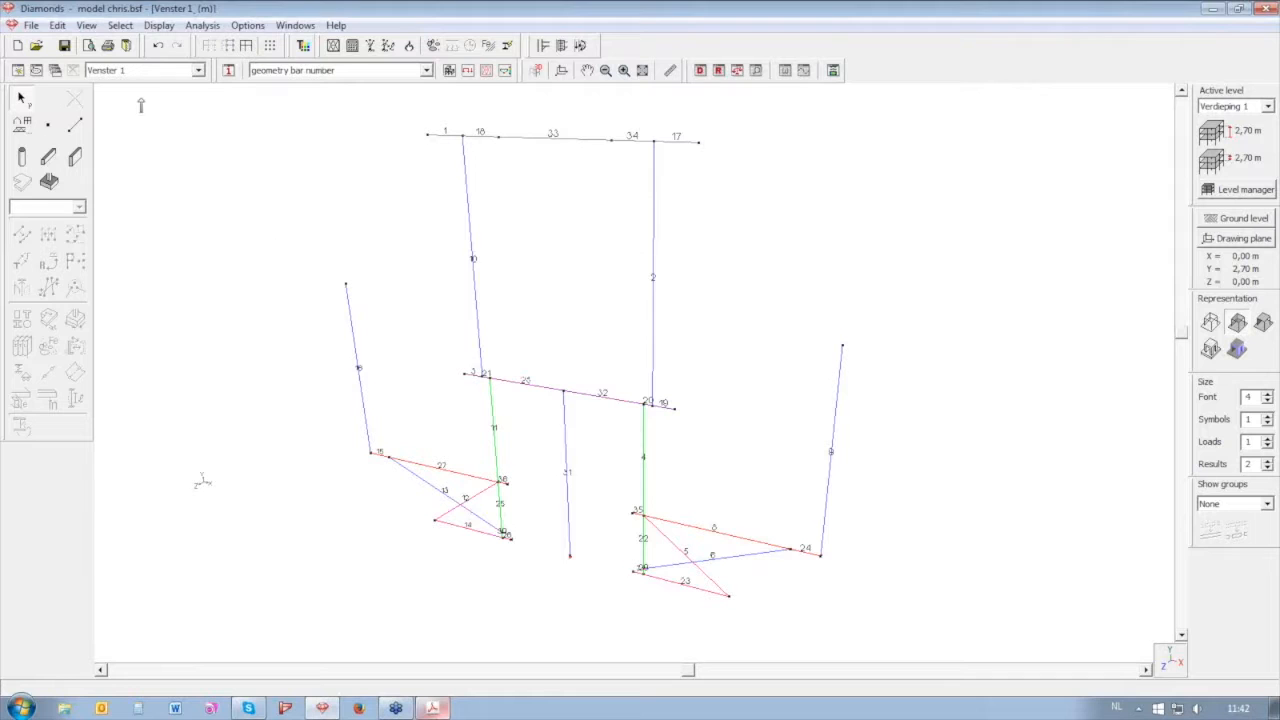
click(426, 71)
click(380, 157)
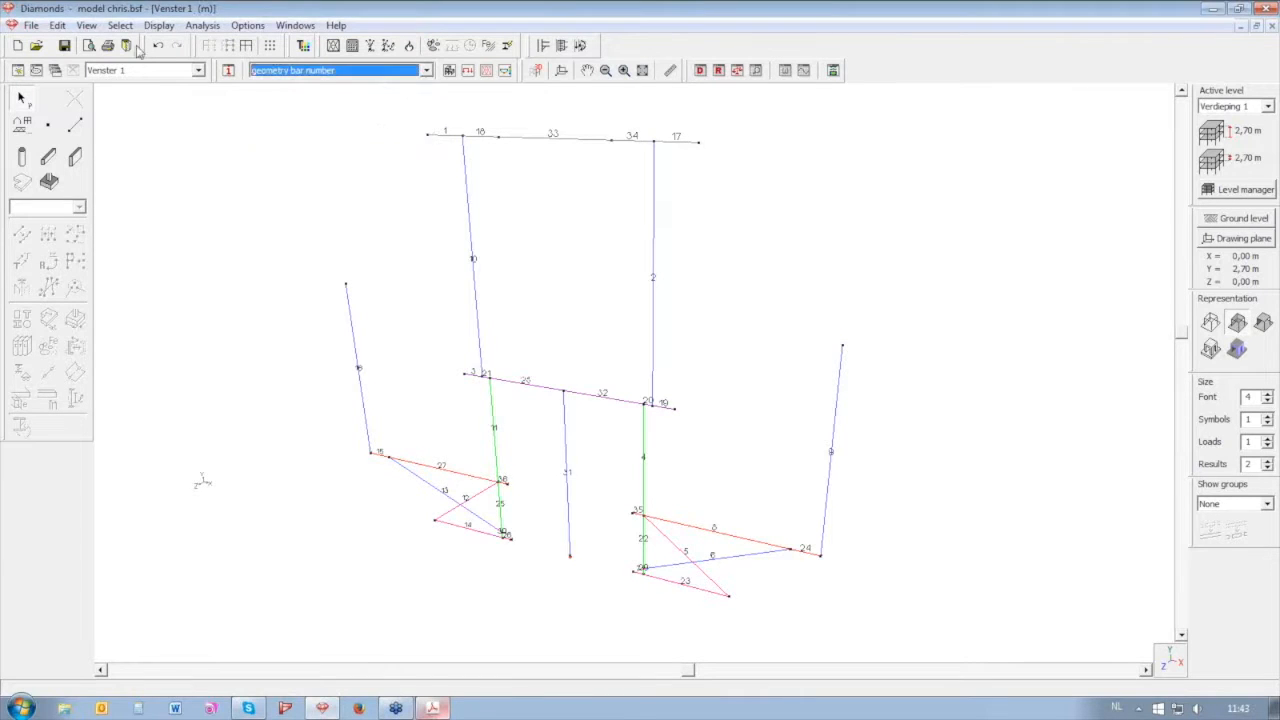
Show the geometry in the Geometry bar number report using the geometry bar number configuration
click(126, 45)
click(478, 268)
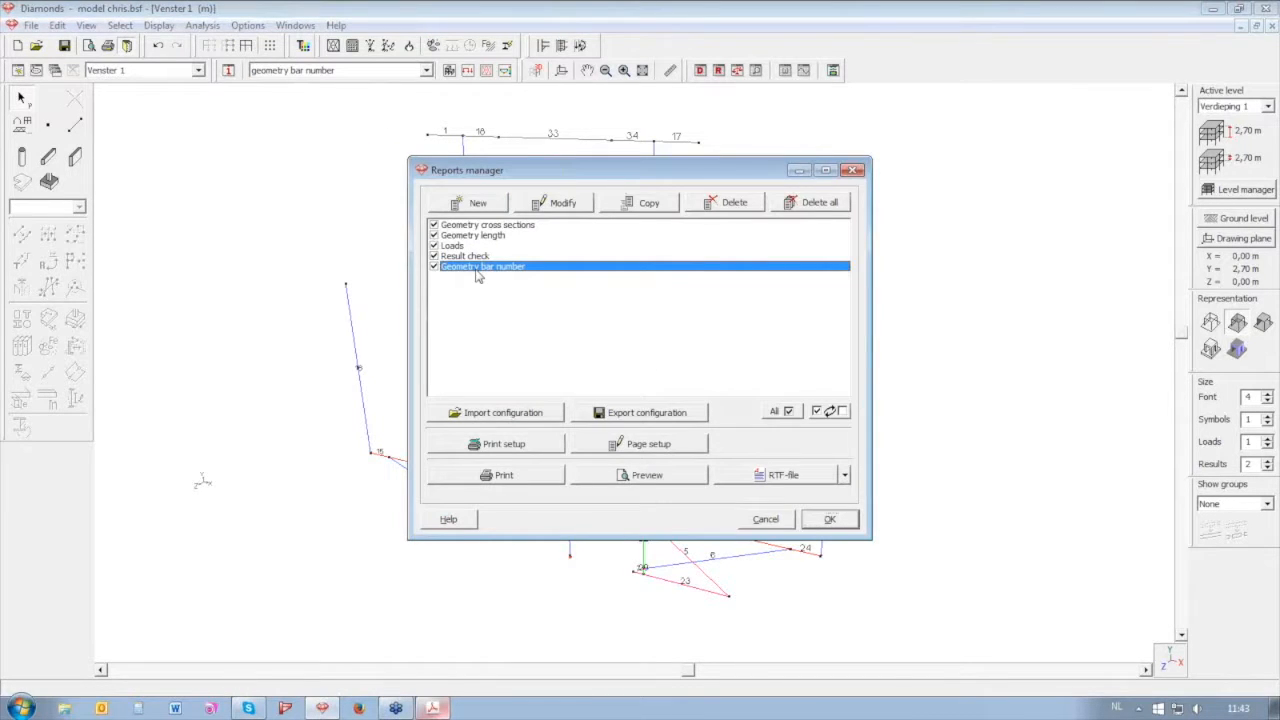
double_click(478, 268)
click(520, 160)
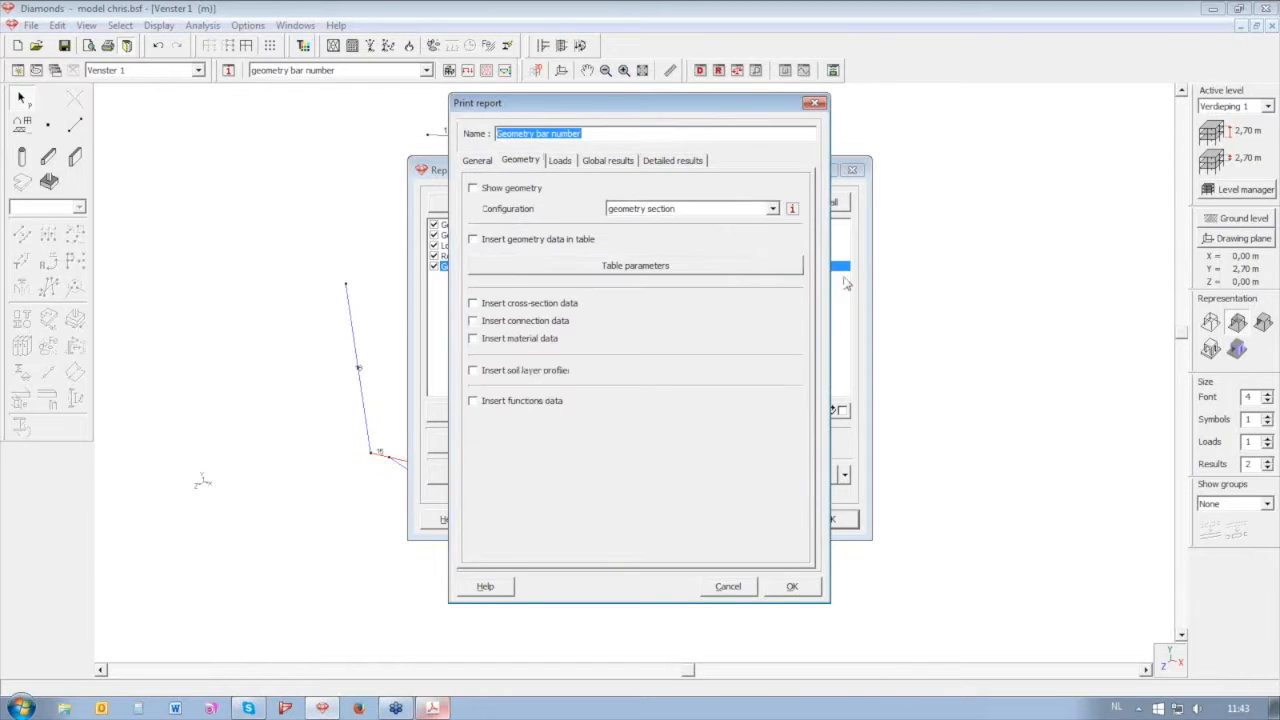
click(774, 209)
click(718, 296)
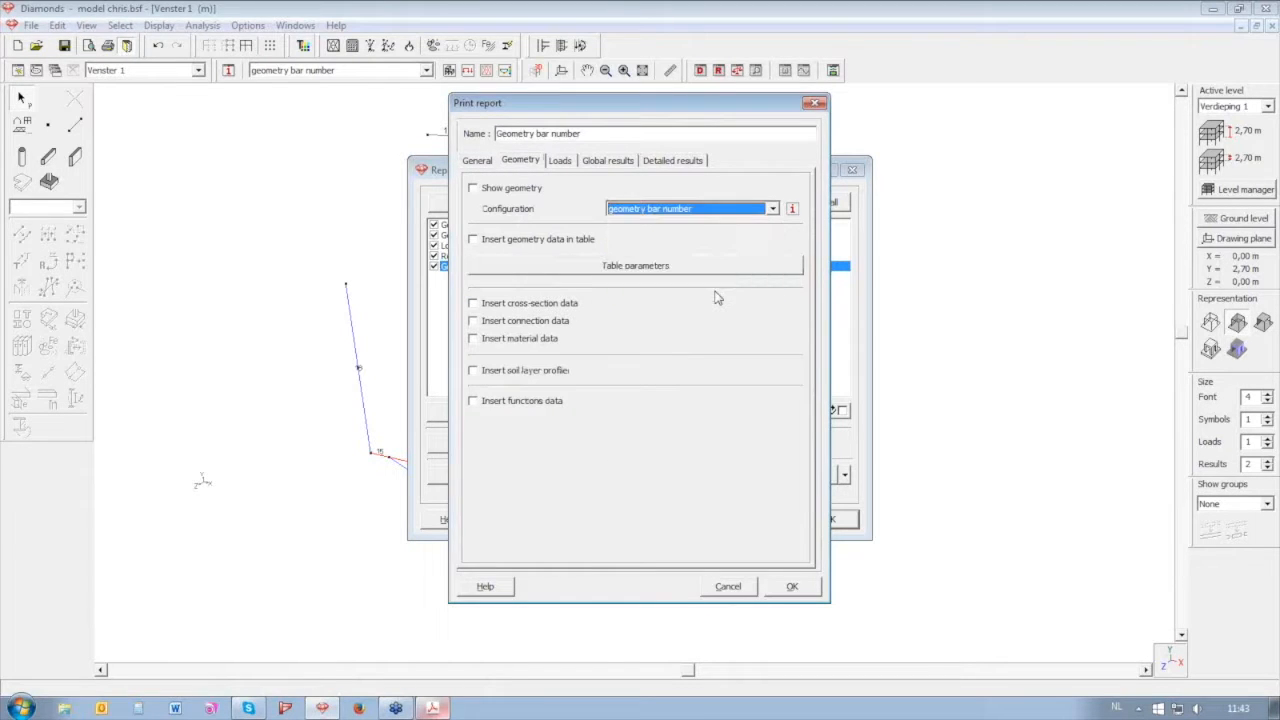
click(515, 189)
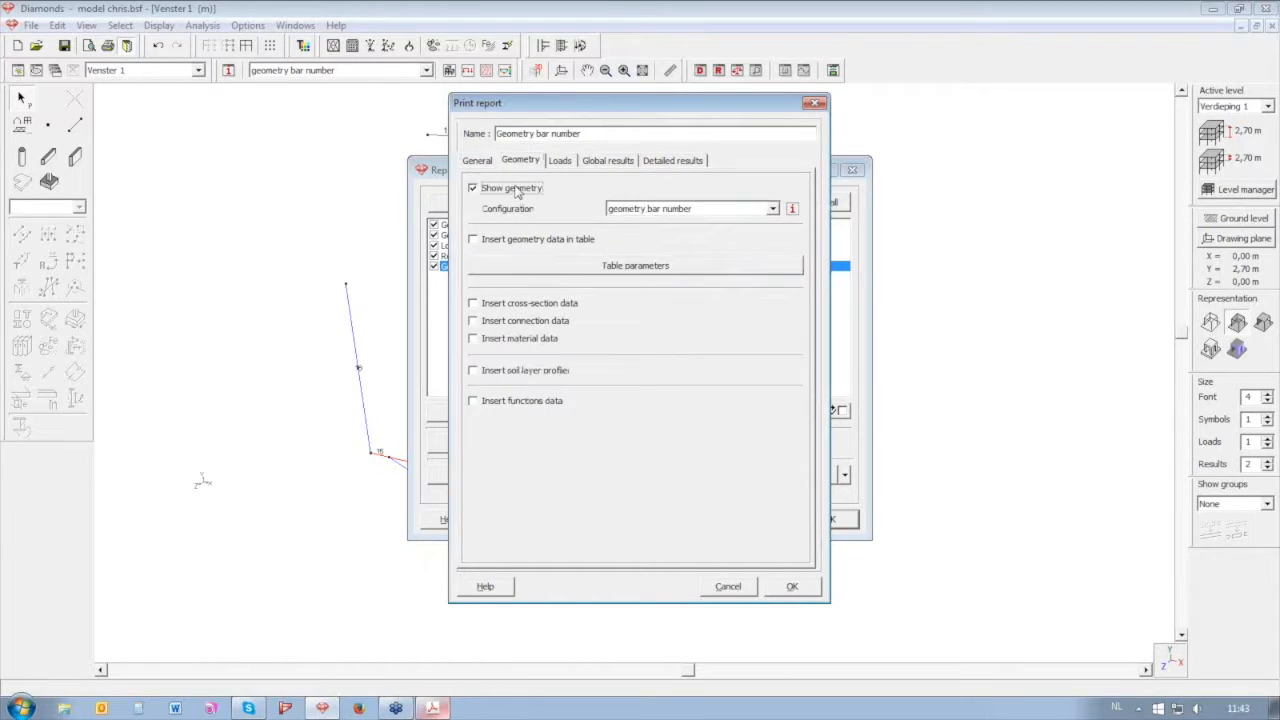
Set the Geometry bar number report to the front view, hide the grid points and save the report settings
click(479, 164)
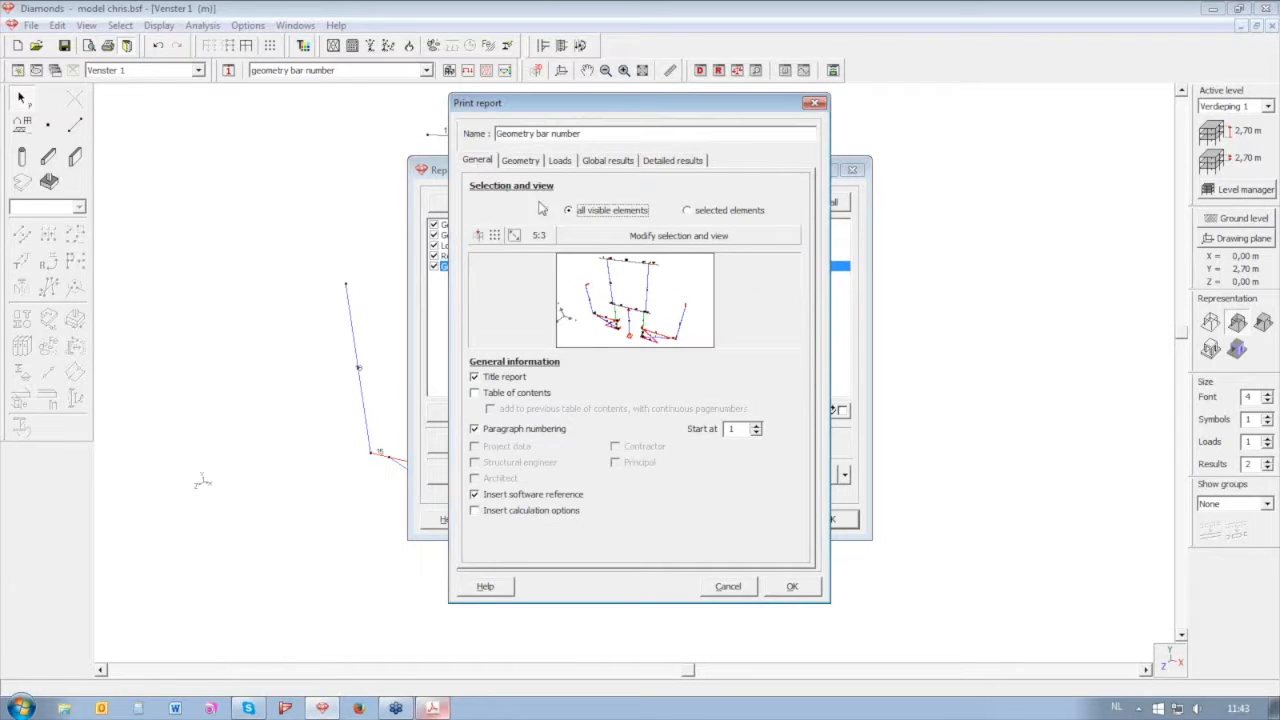
click(480, 236)
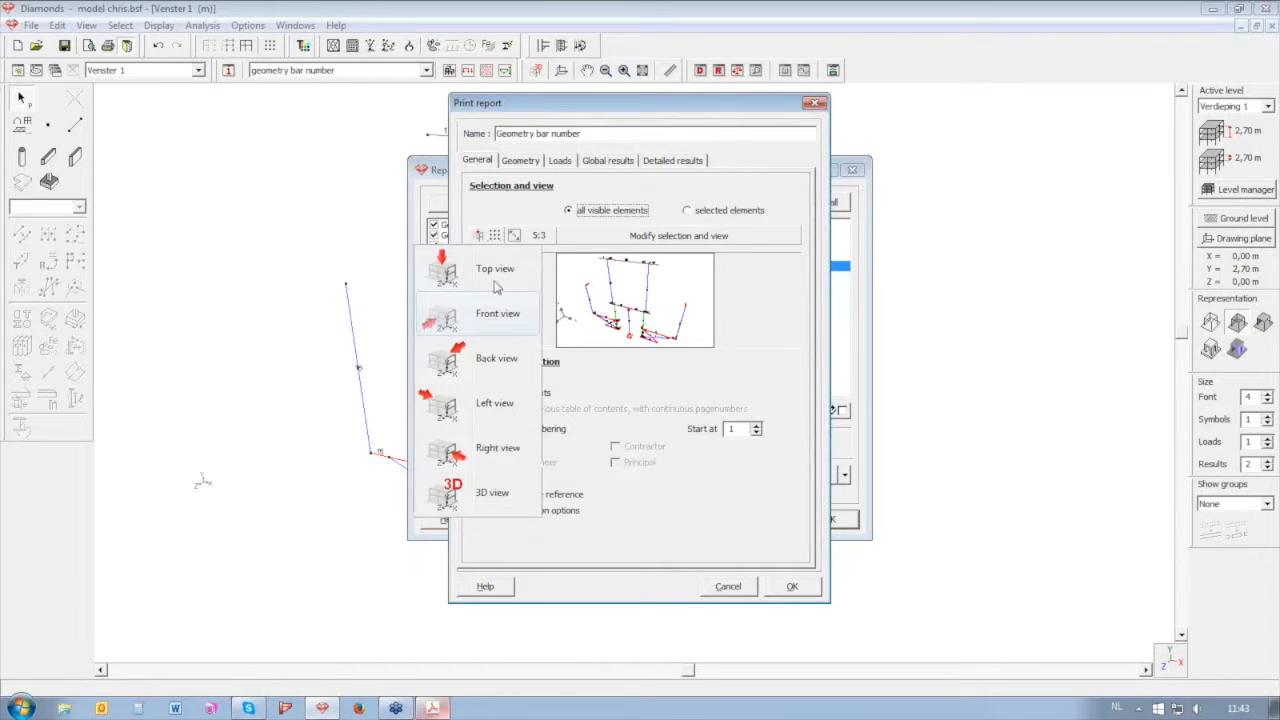
click(495, 318)
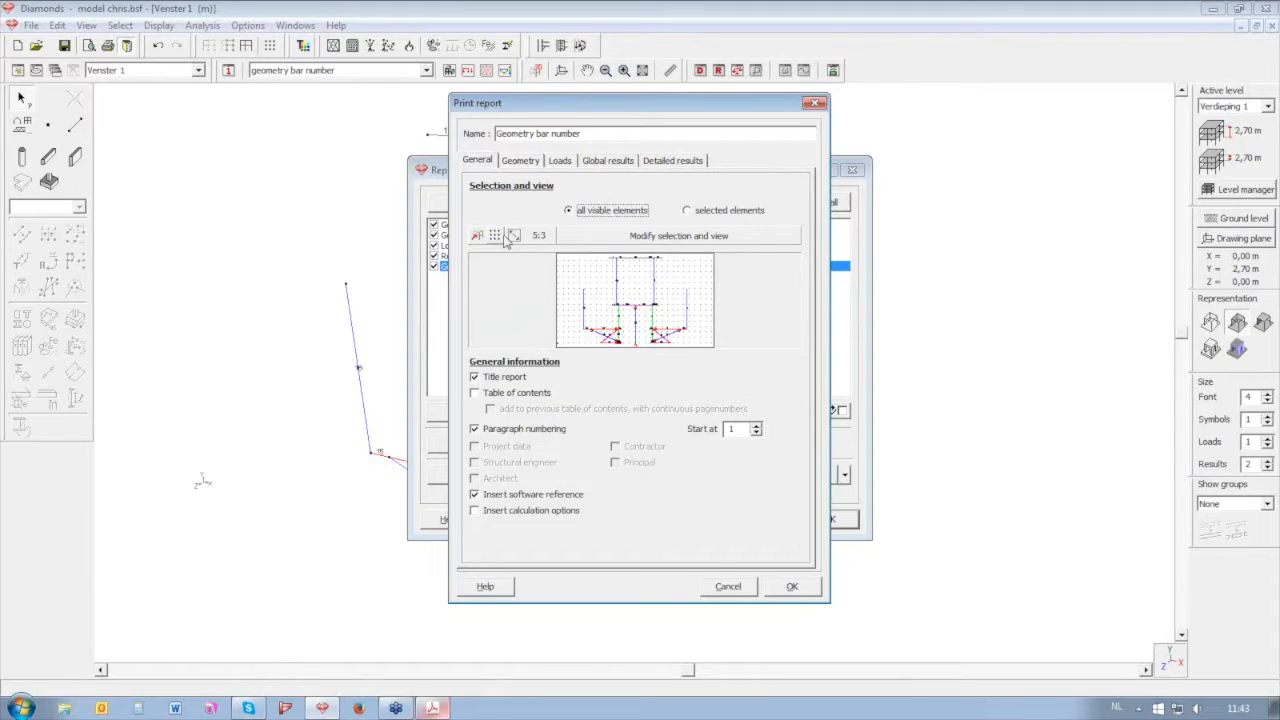
click(495, 236)
click(566, 309)
key(Return)
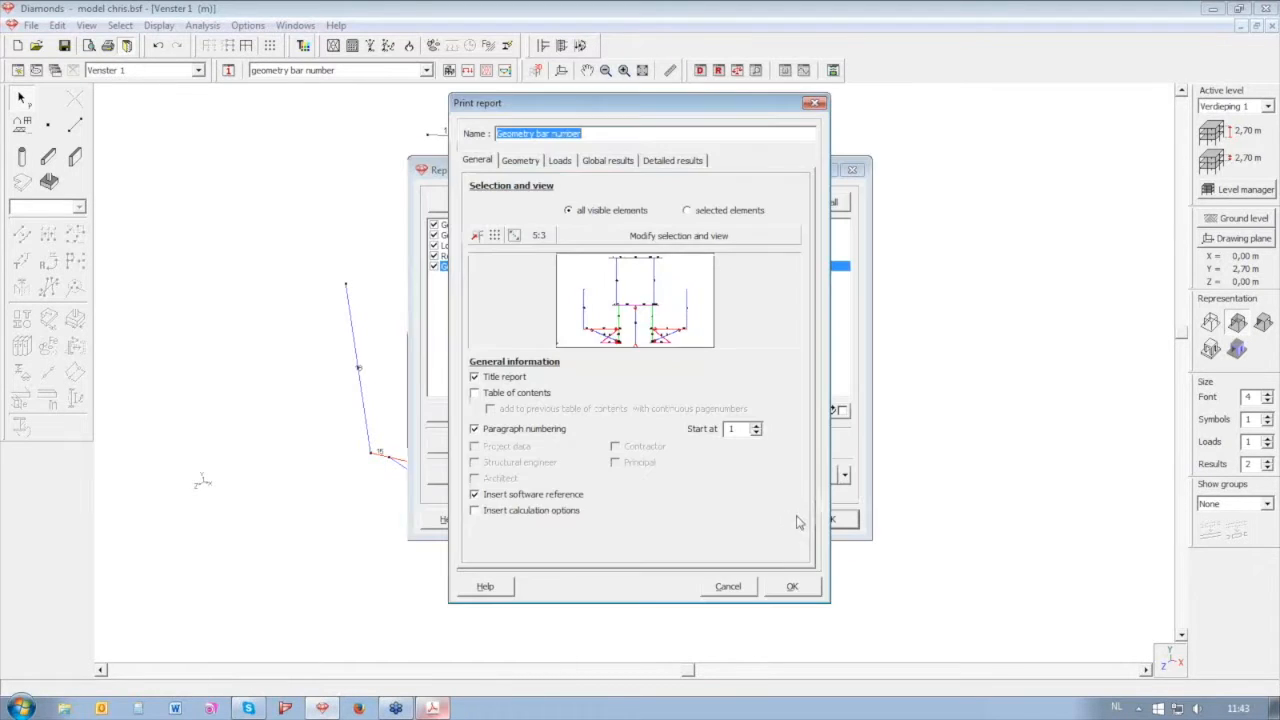
click(780, 582)
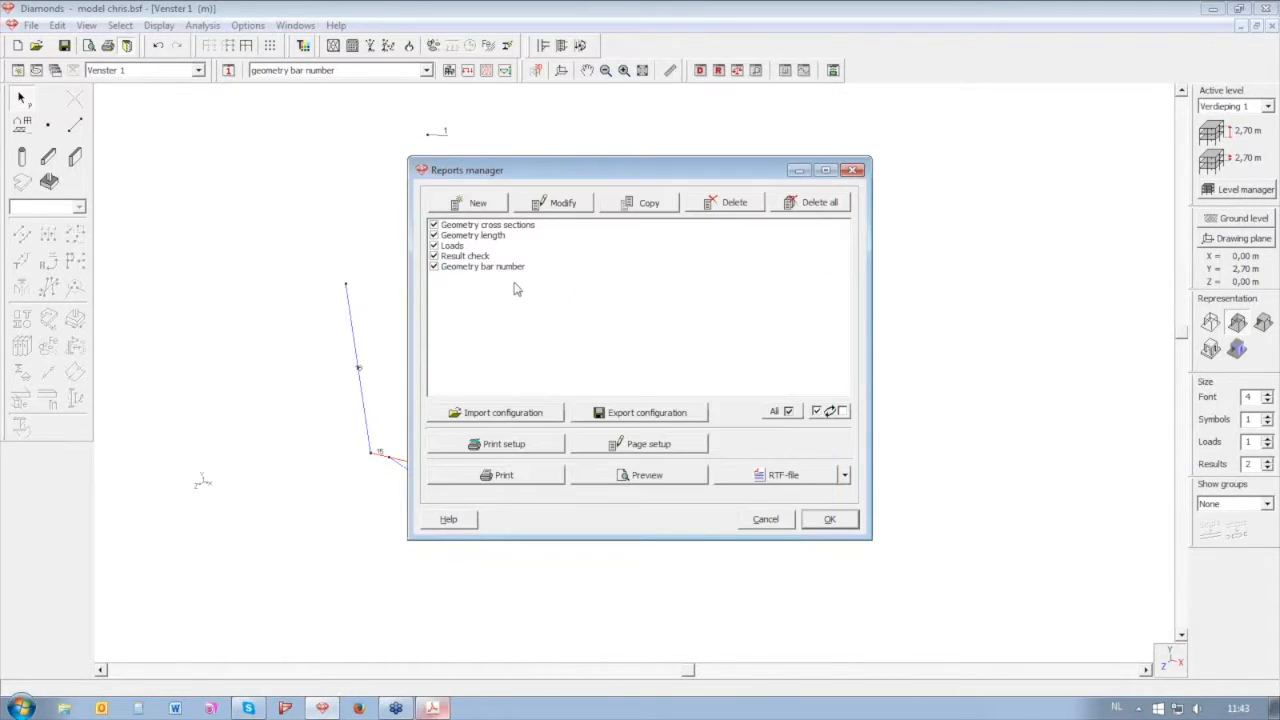
Move the Geometry bar number report above Result check in the report list
click(505, 268)
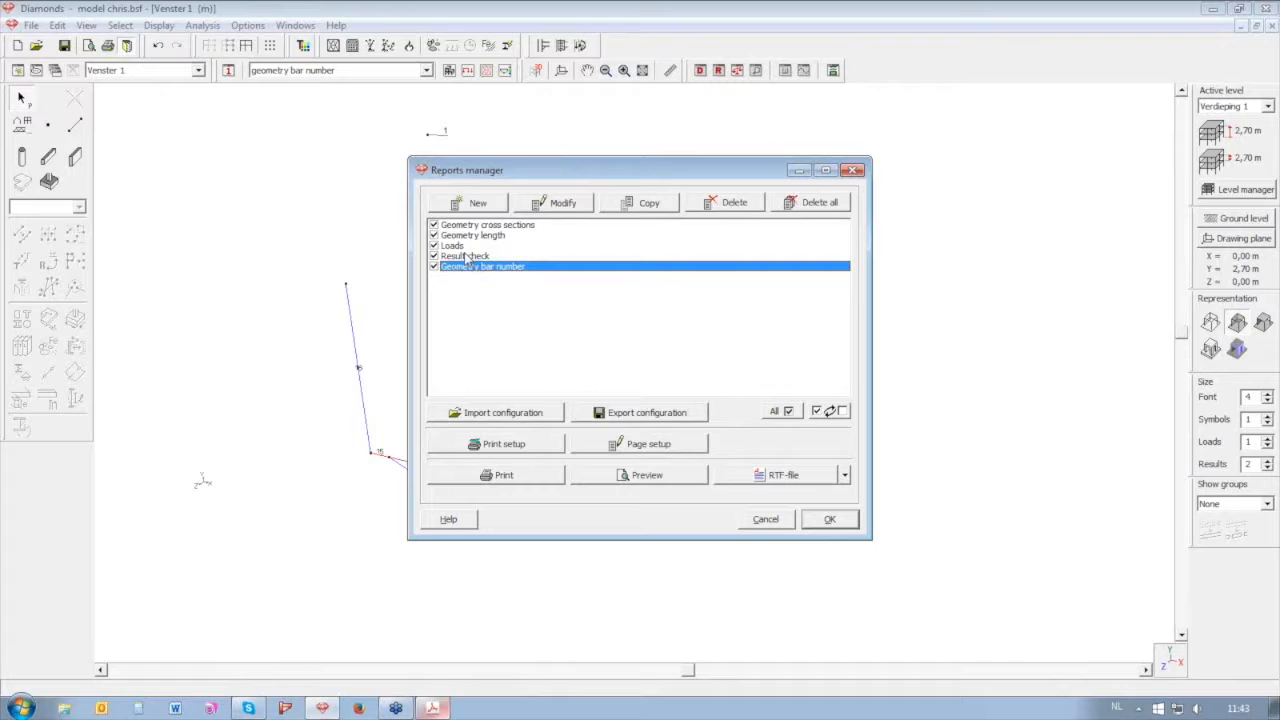
click(534, 257)
drag(538, 265, 548, 301)
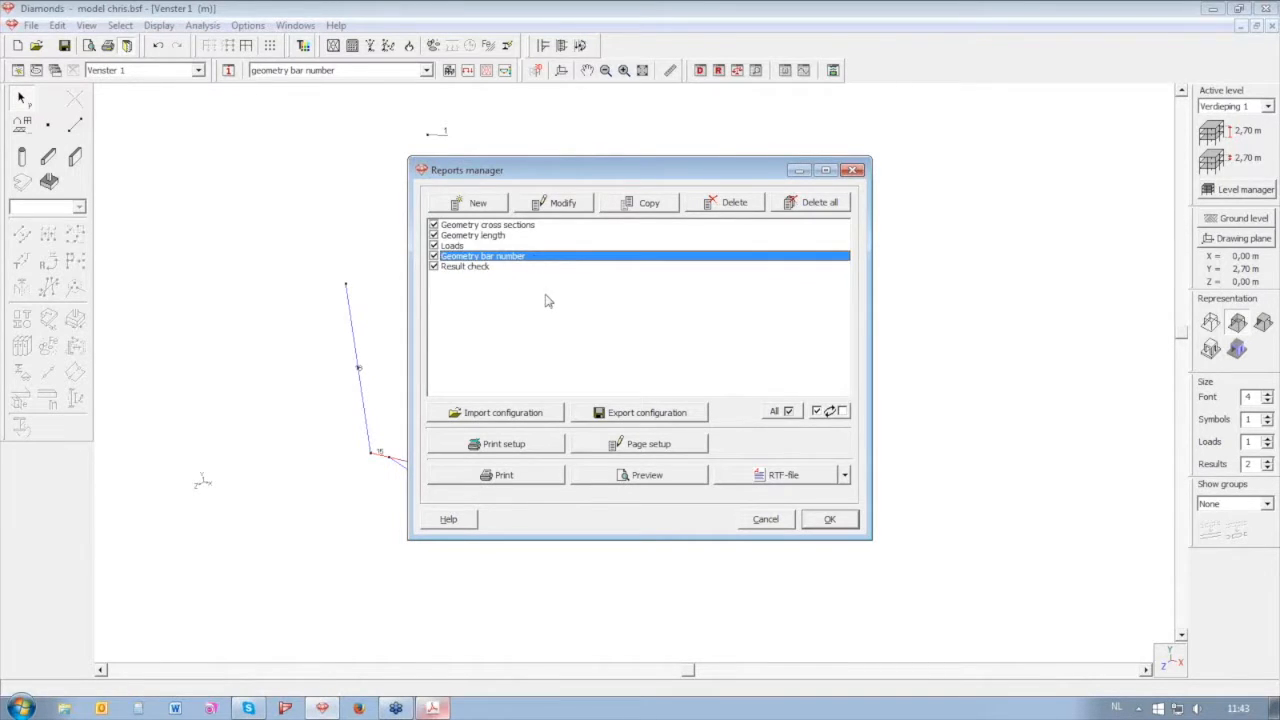
Include Geometry bar number in the previous table of contents with continuous page numbers and save the report
double_click(492, 259)
click(498, 393)
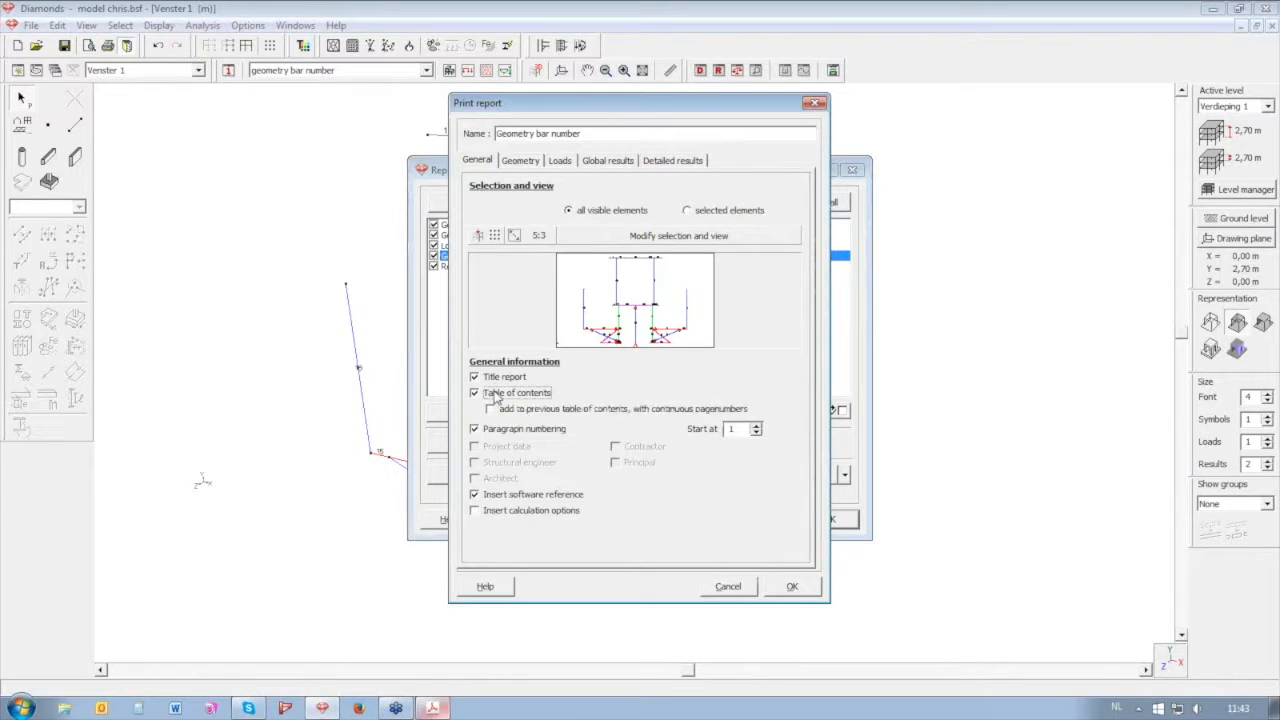
click(562, 409)
click(805, 592)
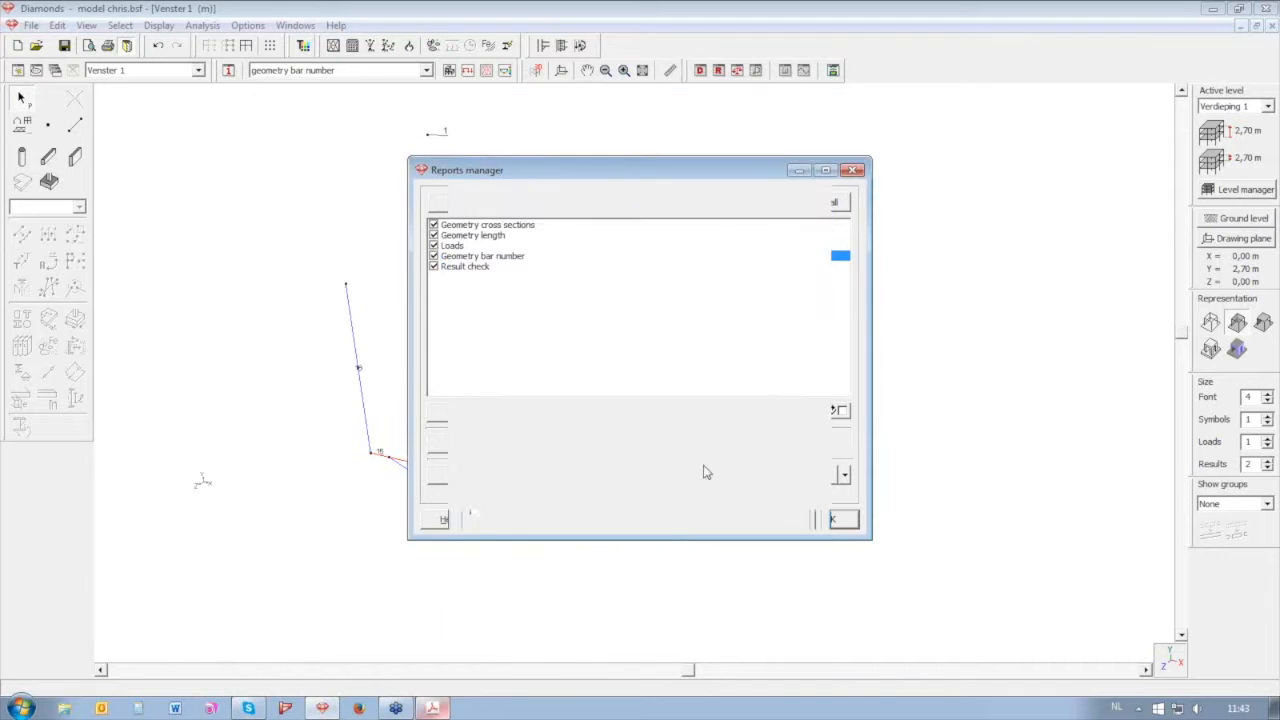
Preview the combined reports and examine the front-view bar number drawing in the Geometry bar number chapter
click(651, 478)
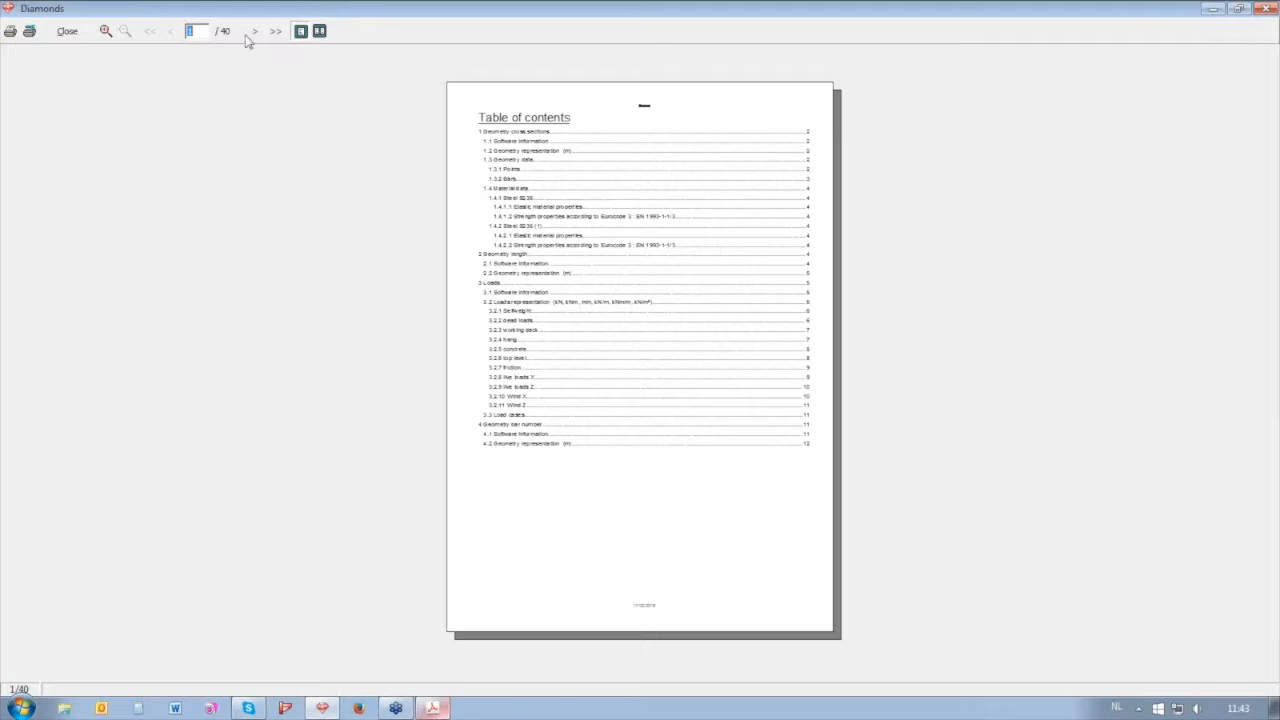
click(254, 32)
click(254, 32)
click(254, 32)
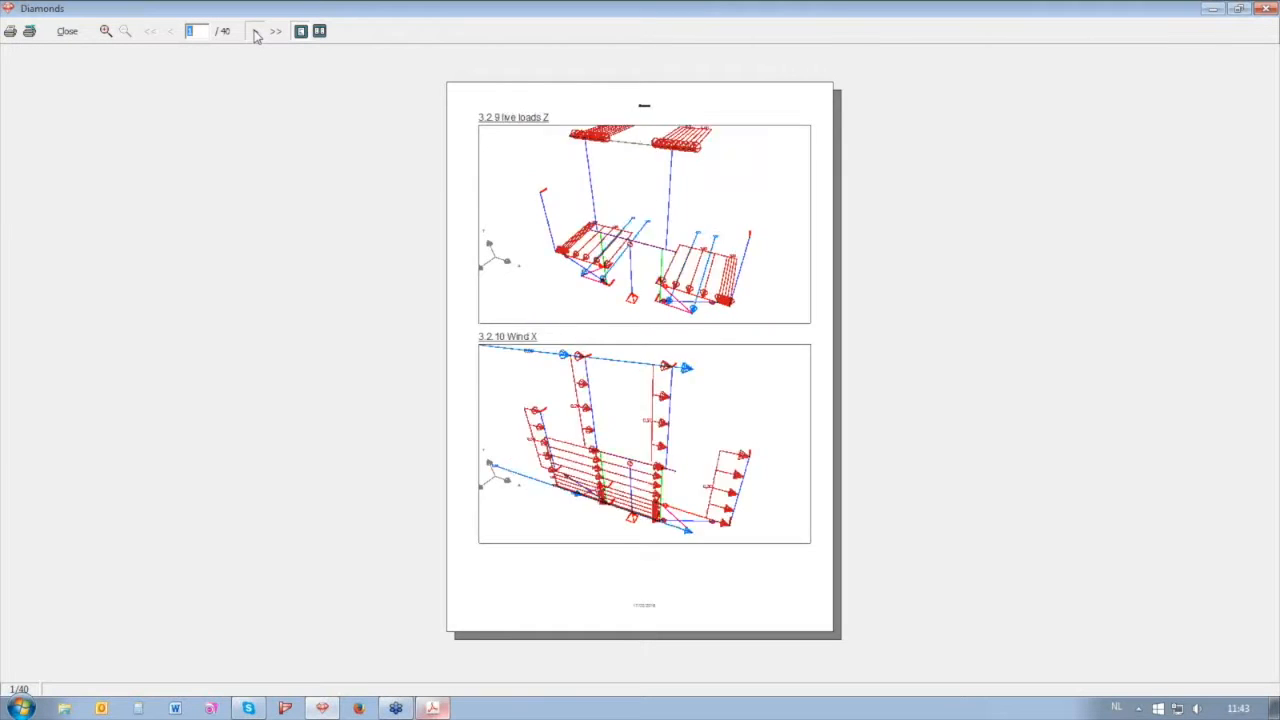
click(254, 32)
click(254, 32)
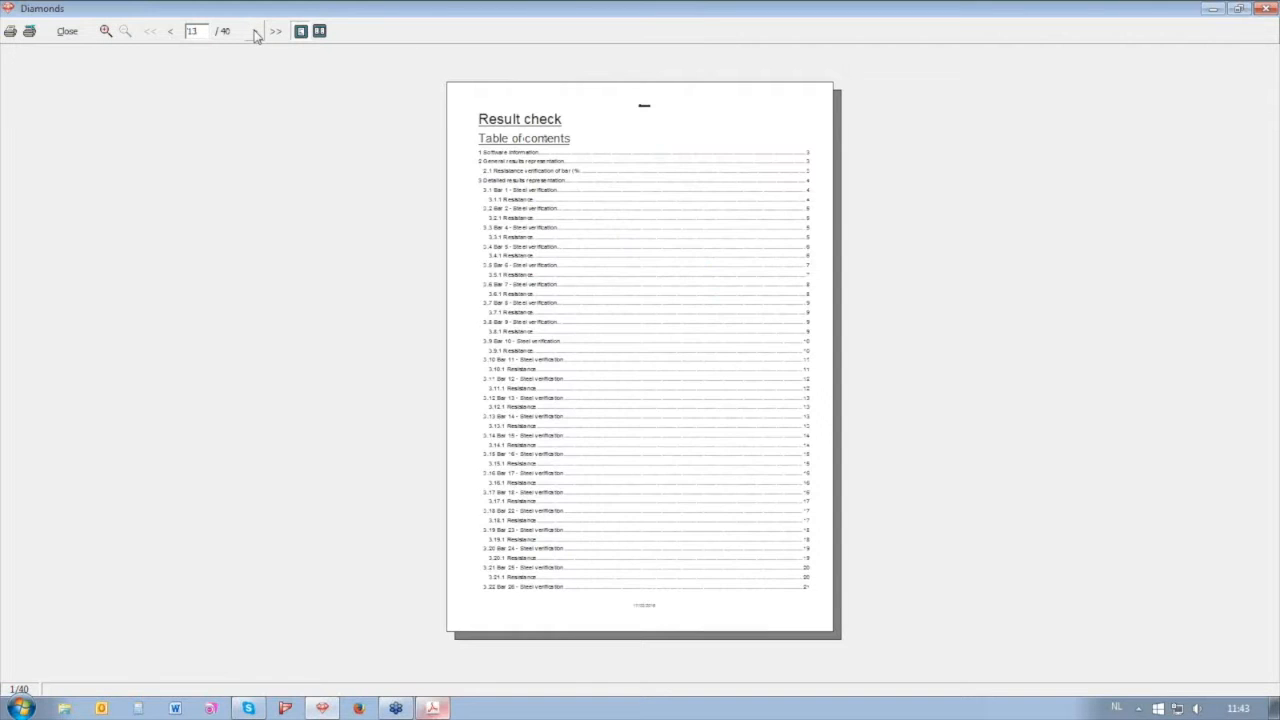
click(171, 31)
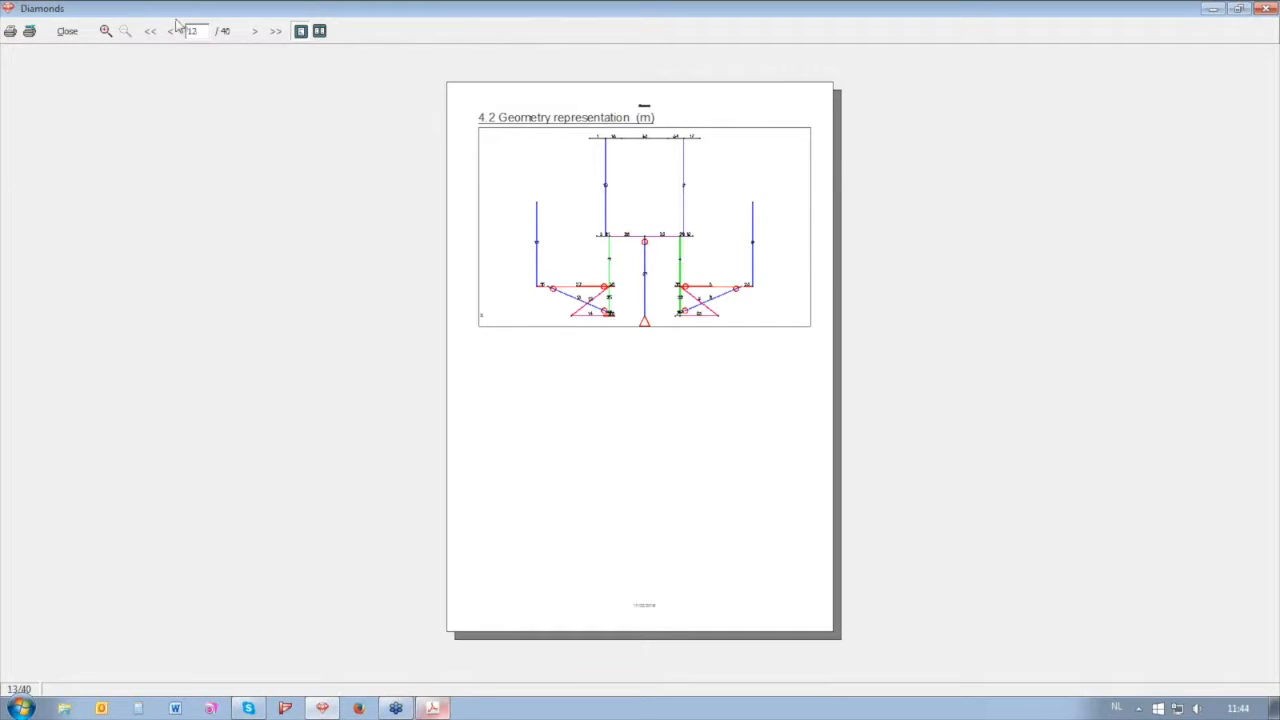
Page through the Result check chapter to the Bar 1 steel verification and enlarge it
click(254, 32)
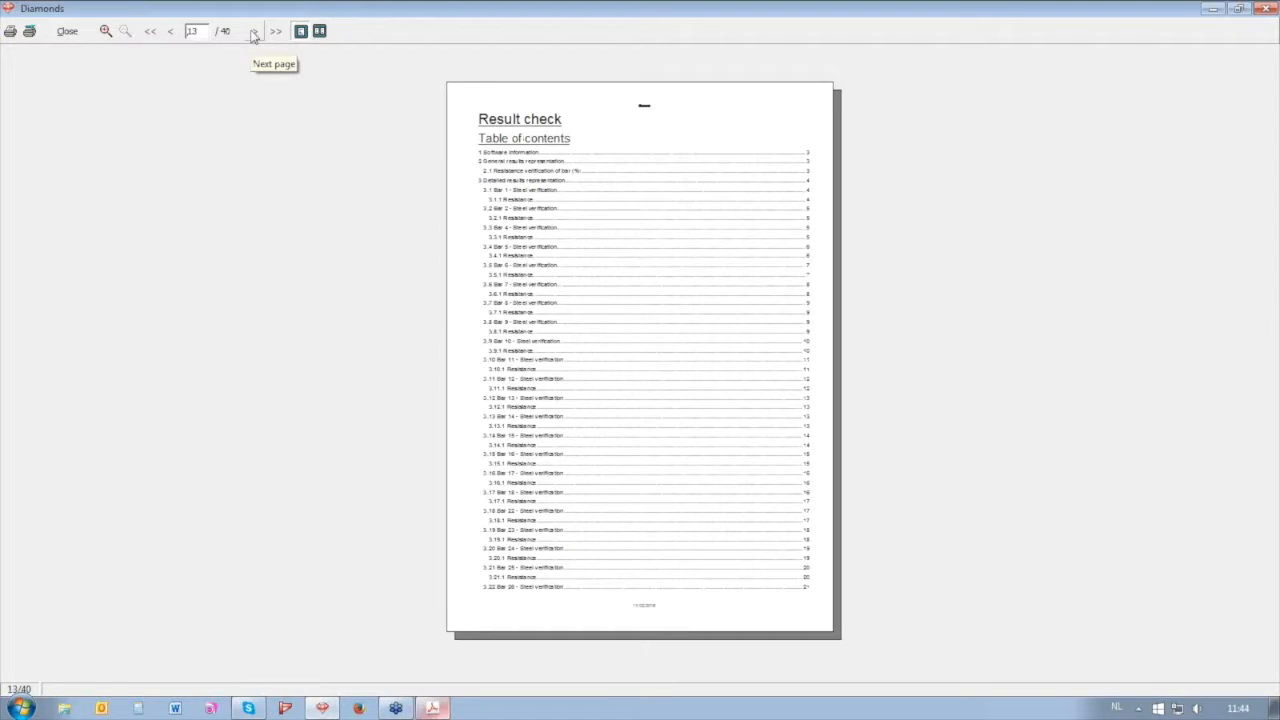
click(254, 32)
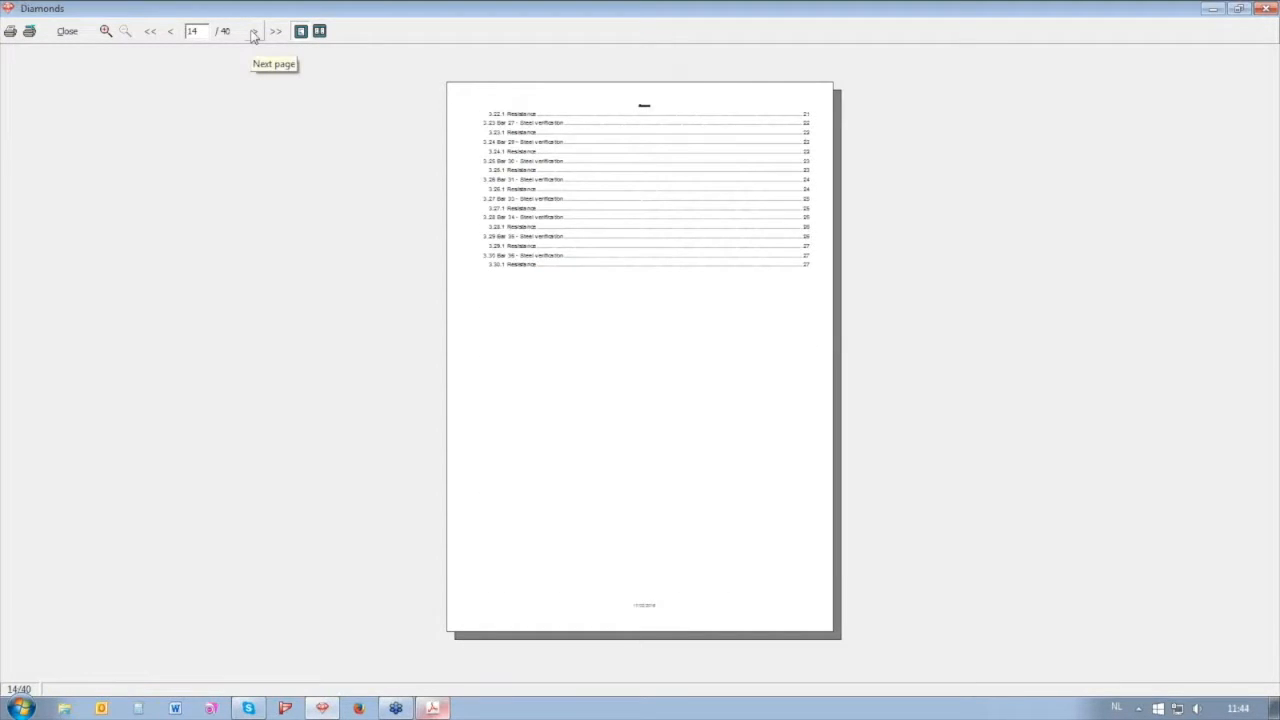
click(254, 32)
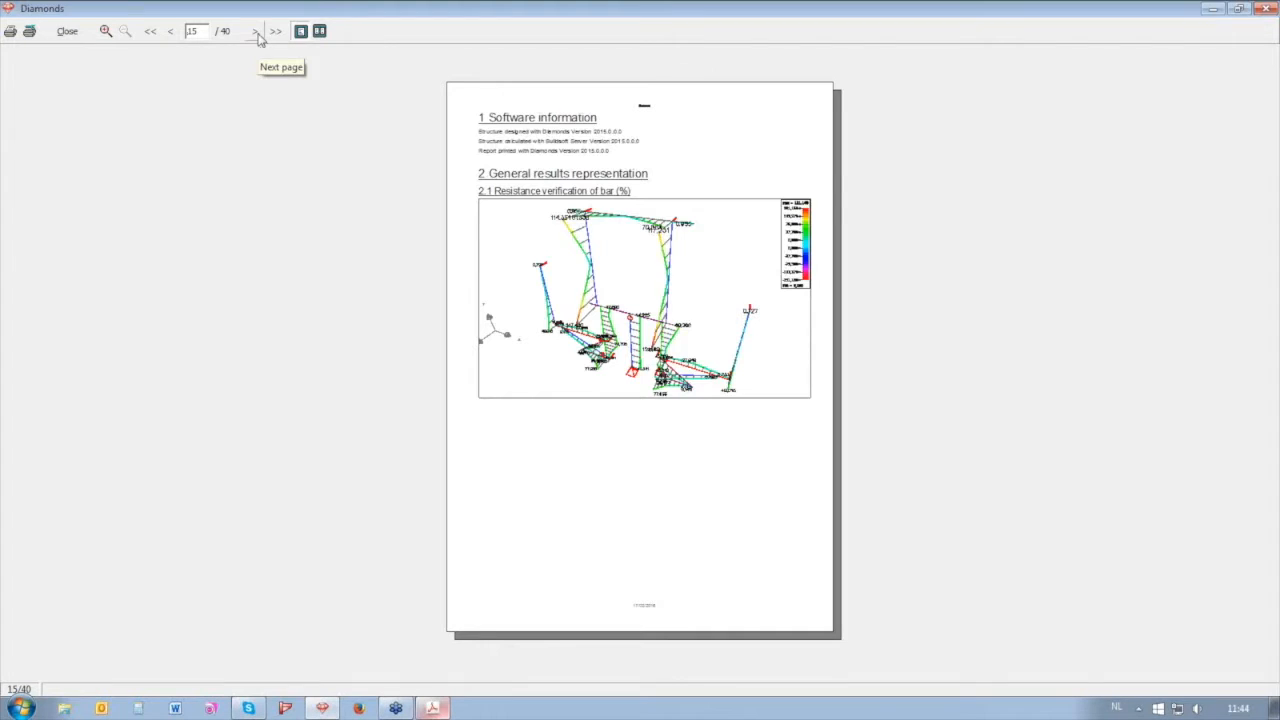
click(254, 32)
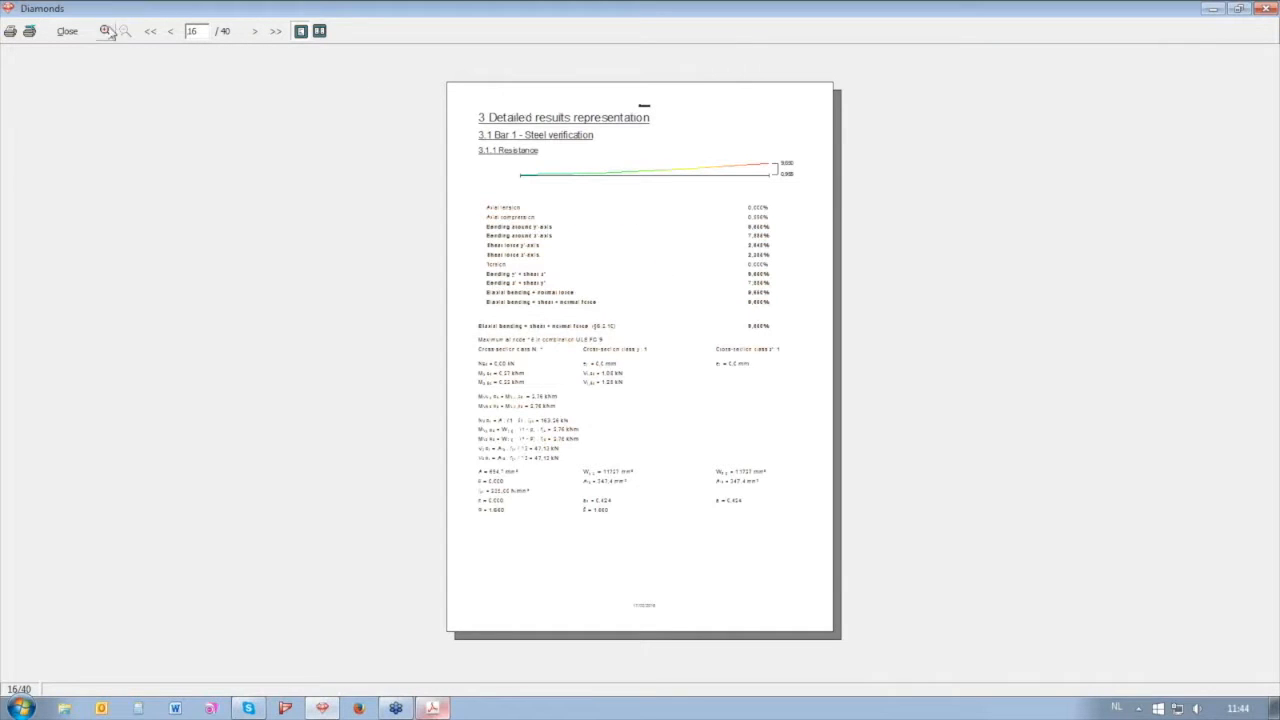
drag(430, 116, 903, 398)
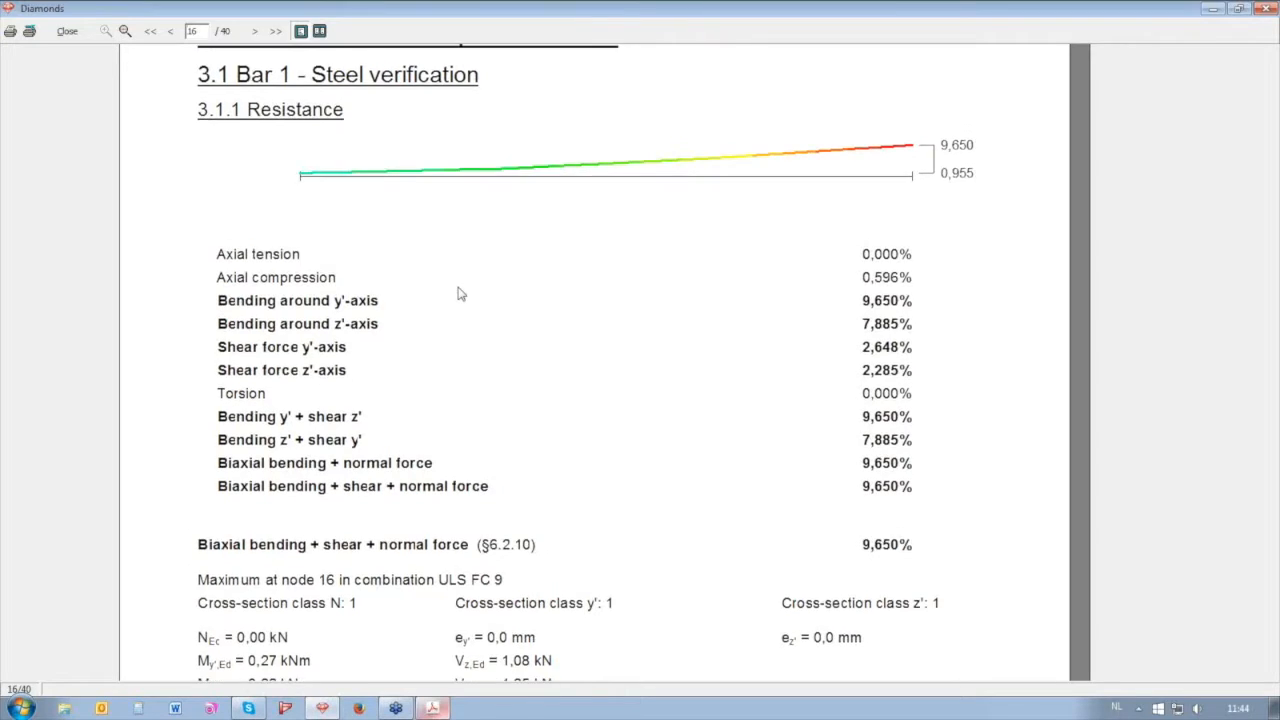
scroll(459, 293, up, 1)
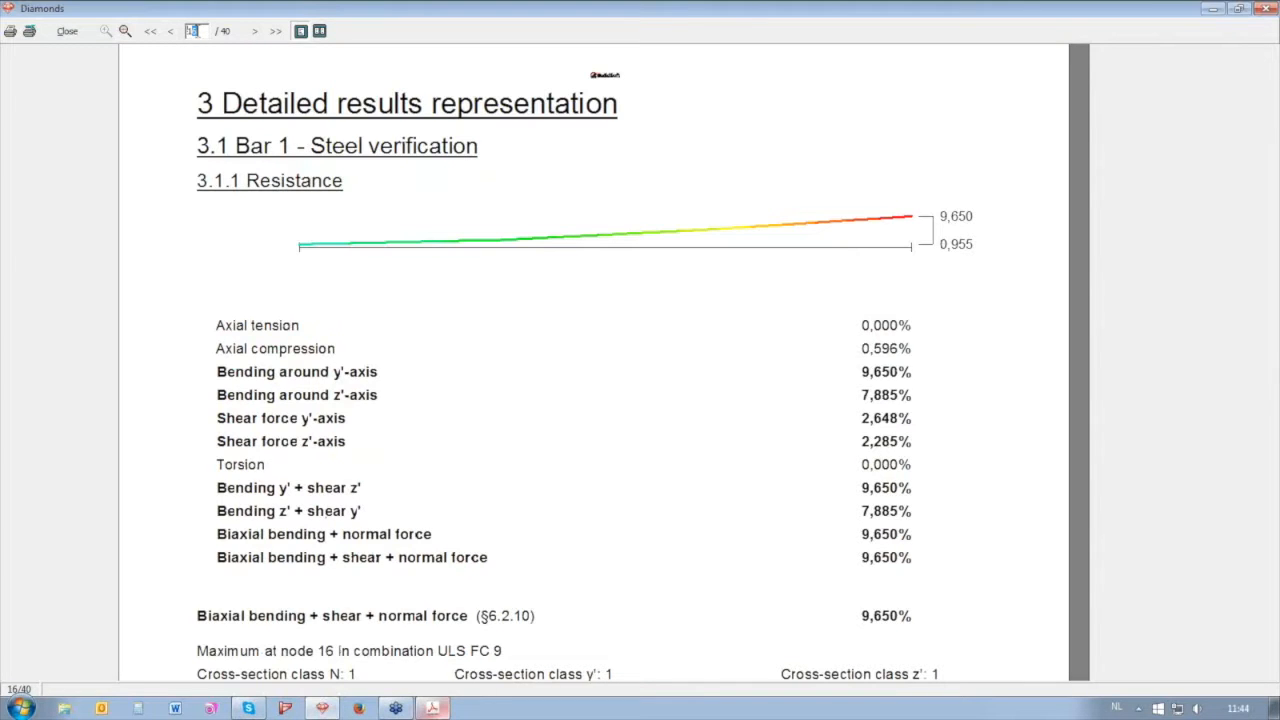
Go to page 12 of the preview to look up the bar numbers in the geometry drawing
text(14)
key(Return)
key(BackSpace)
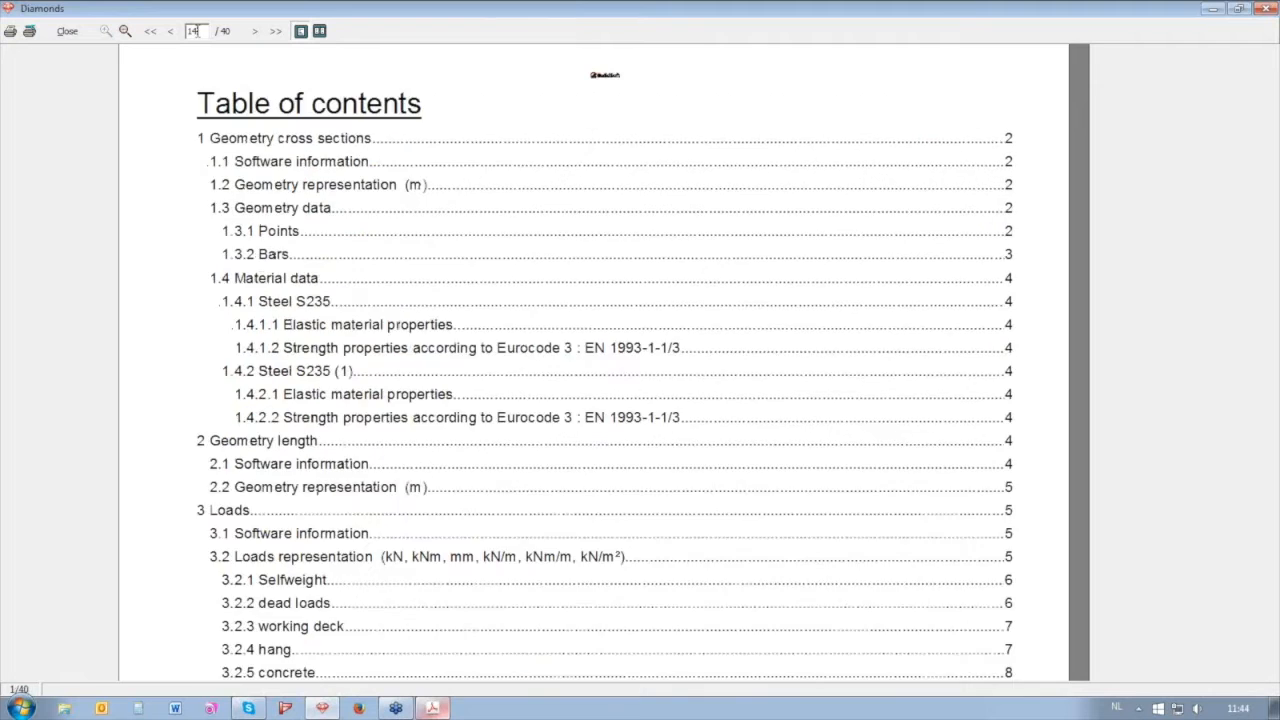
text(2)
key(Return)
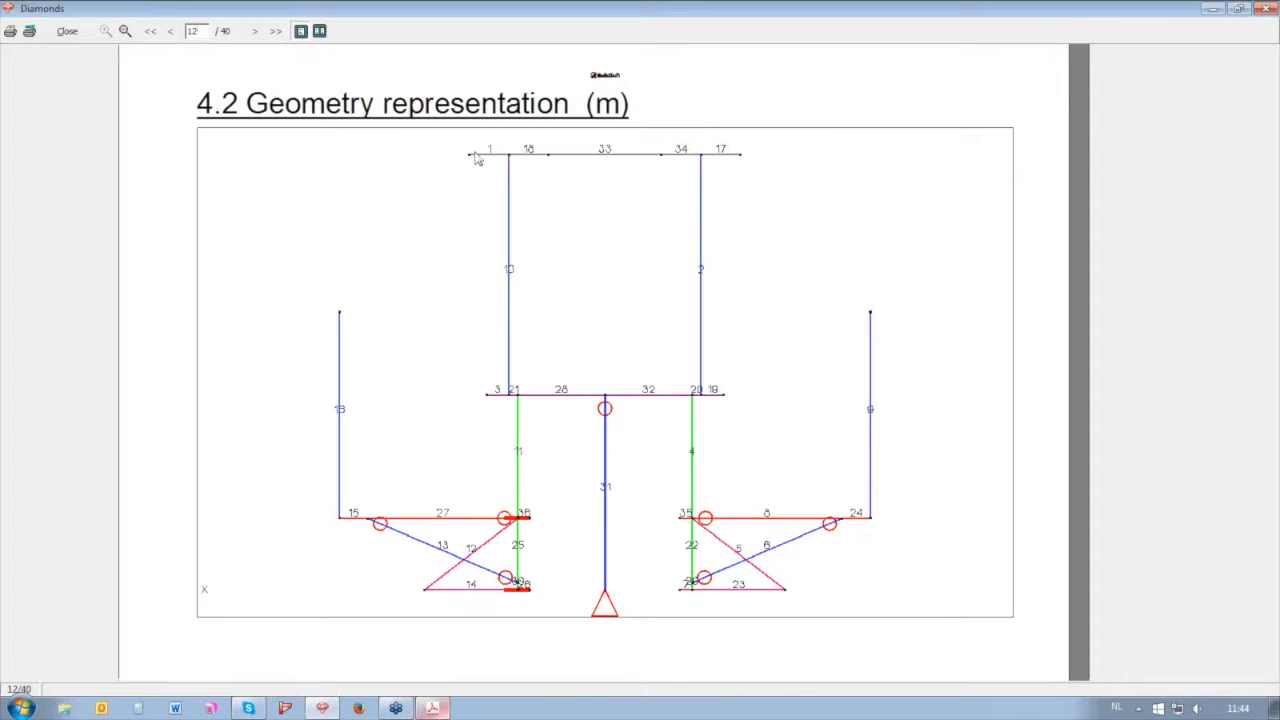
Return to page 16 and examine the resistance percentages and detailed calculation values of the Bar 1 steel verification
drag(199, 32, 183, 33)
text(16)
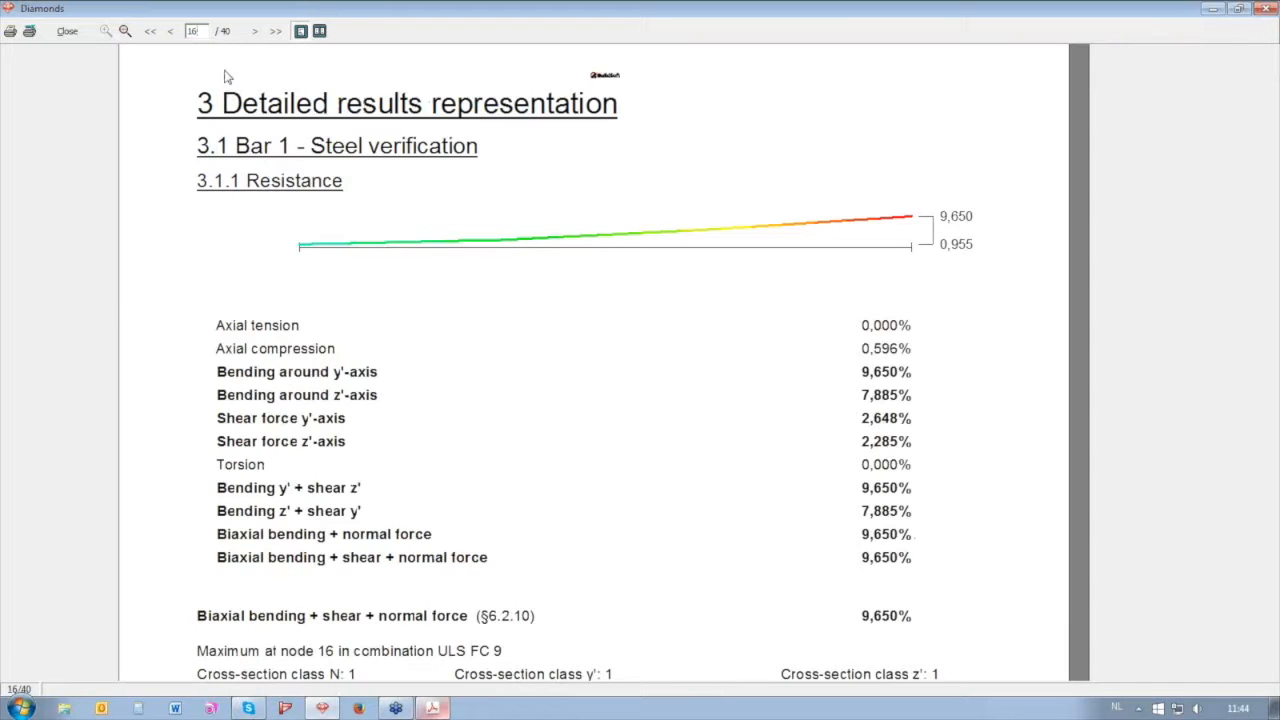
click(126, 32)
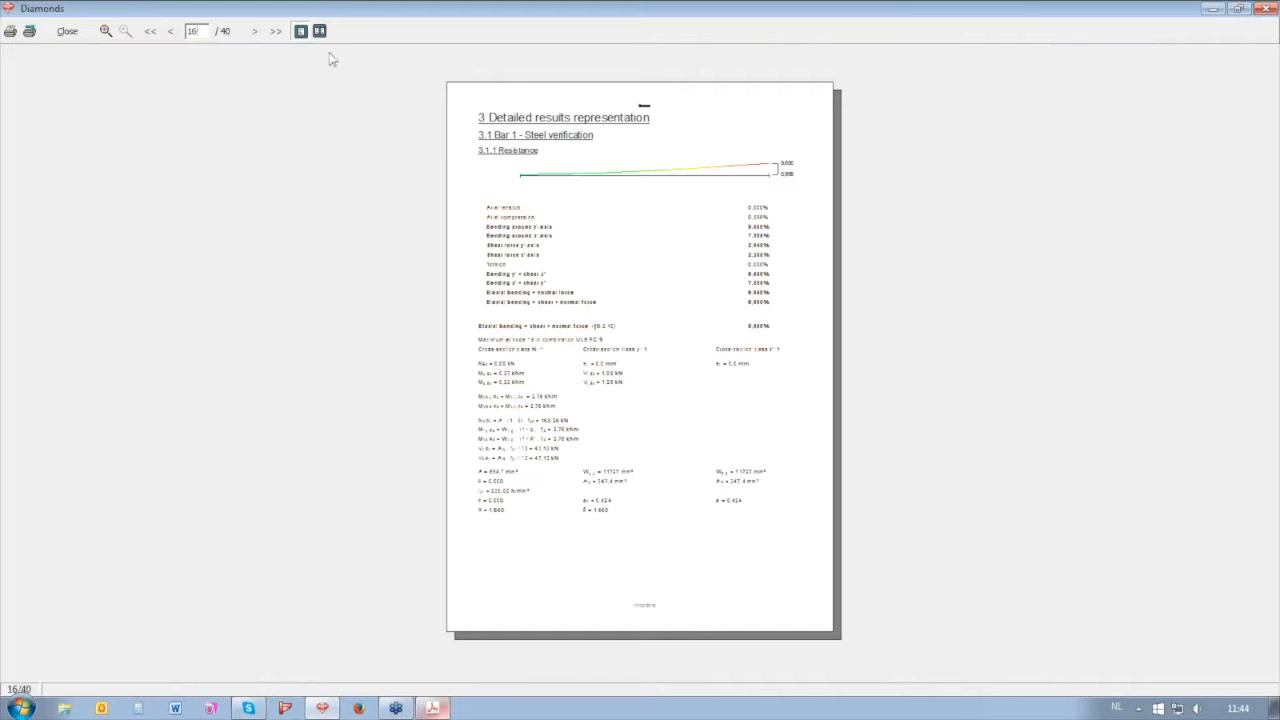
click(105, 31)
drag(434, 258, 840, 580)
drag(735, 326, 700, 412)
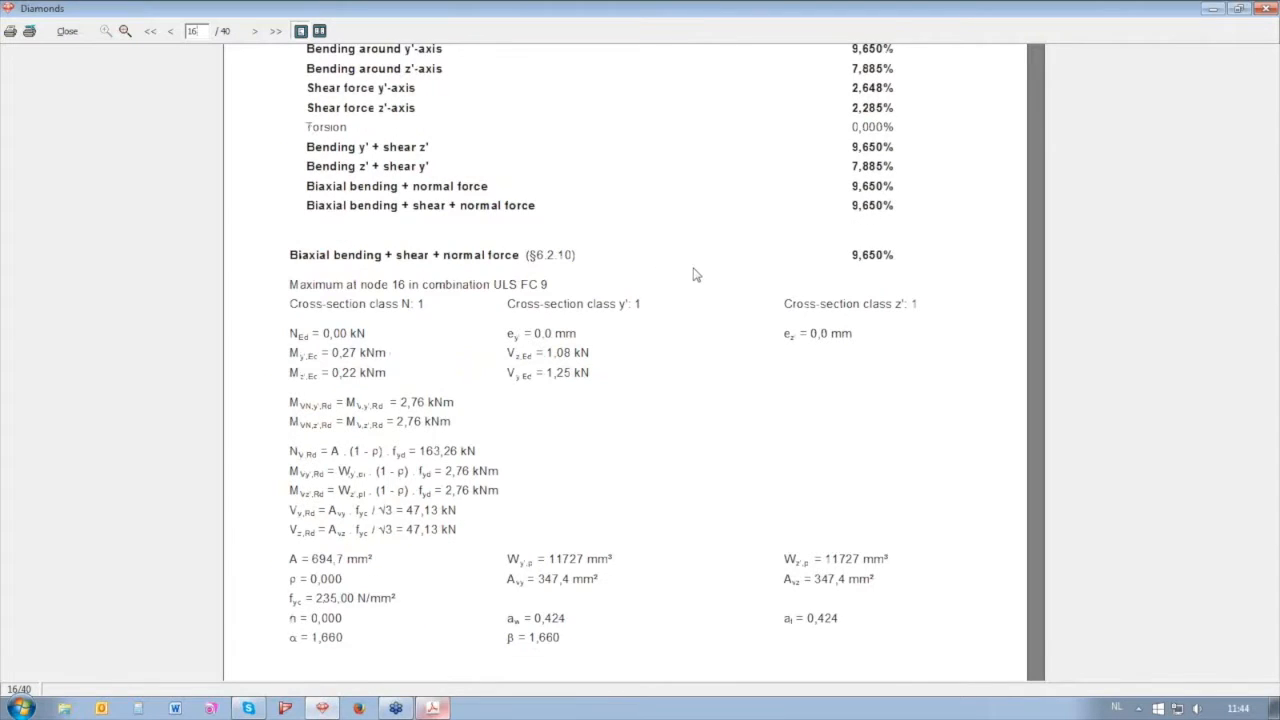
drag(719, 368, 733, 526)
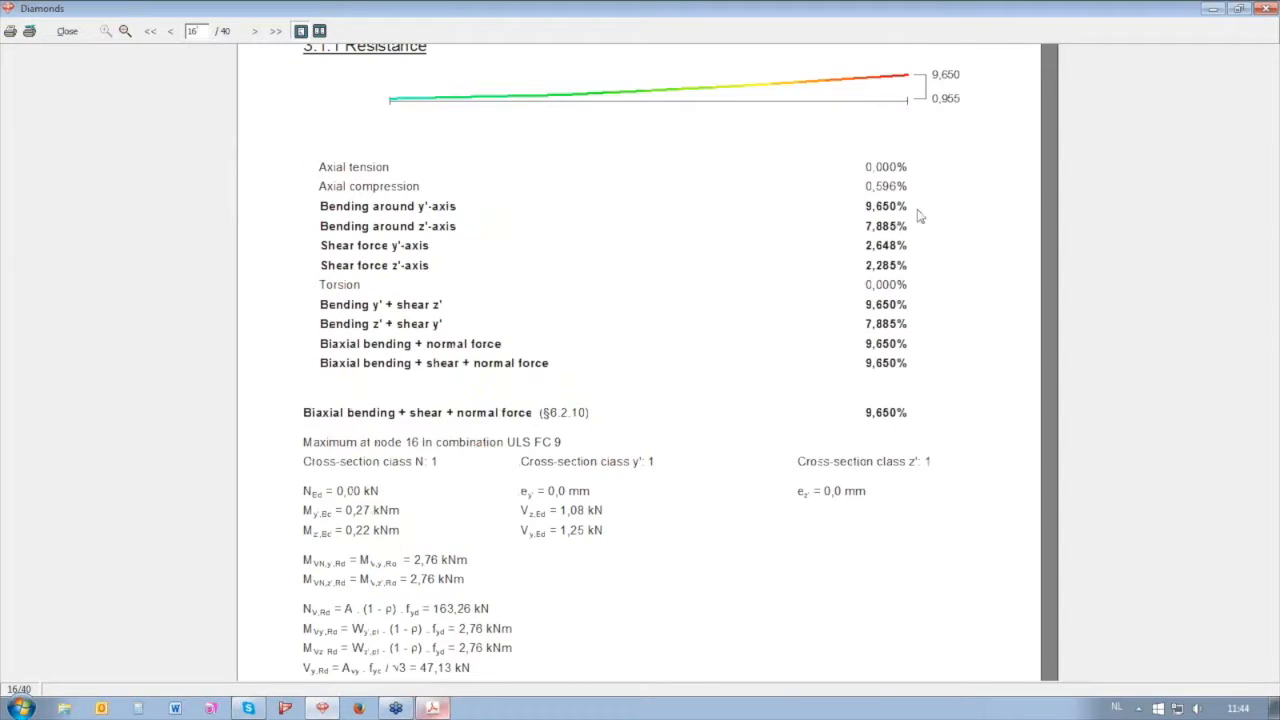
mouse_move(866, 432)
mouse_down()
mouse_move(868, 445)
mouse_move(858, 316)
mouse_move(854, 413)
mouse_move(852, 358)
mouse_move(837, 437)
mouse_move(858, 444)
mouse_up()
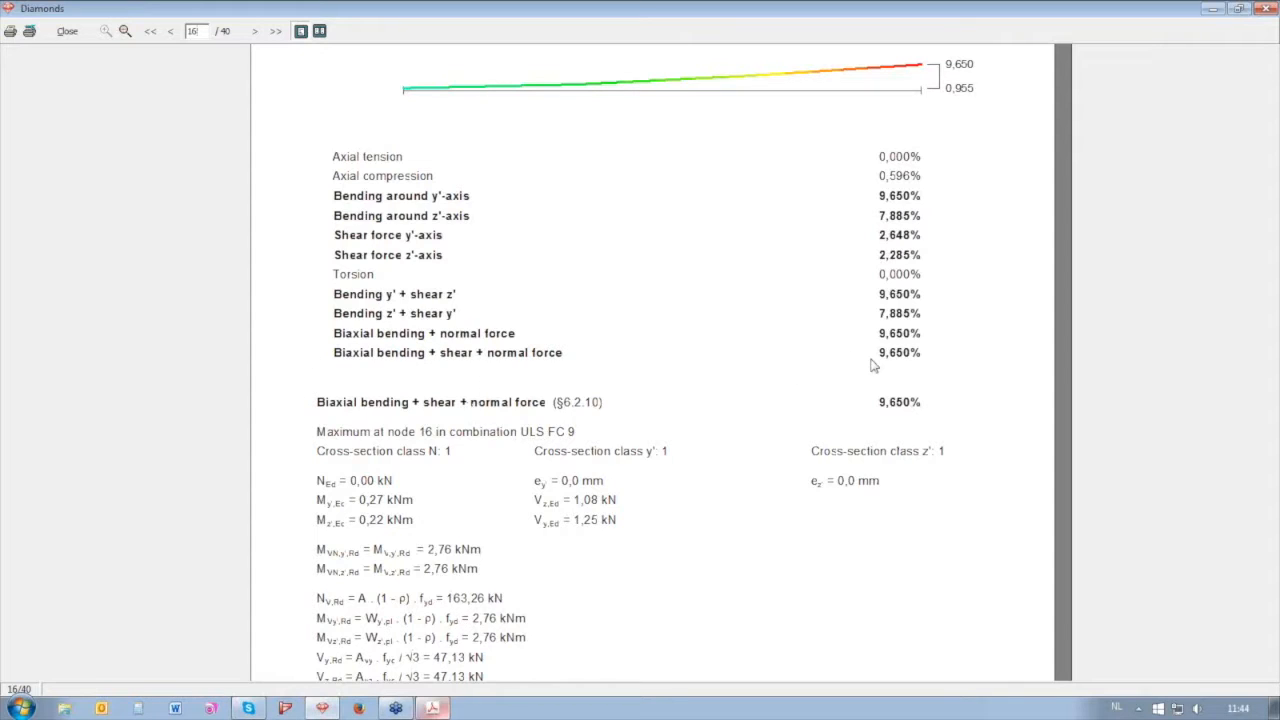
drag(573, 575, 554, 362)
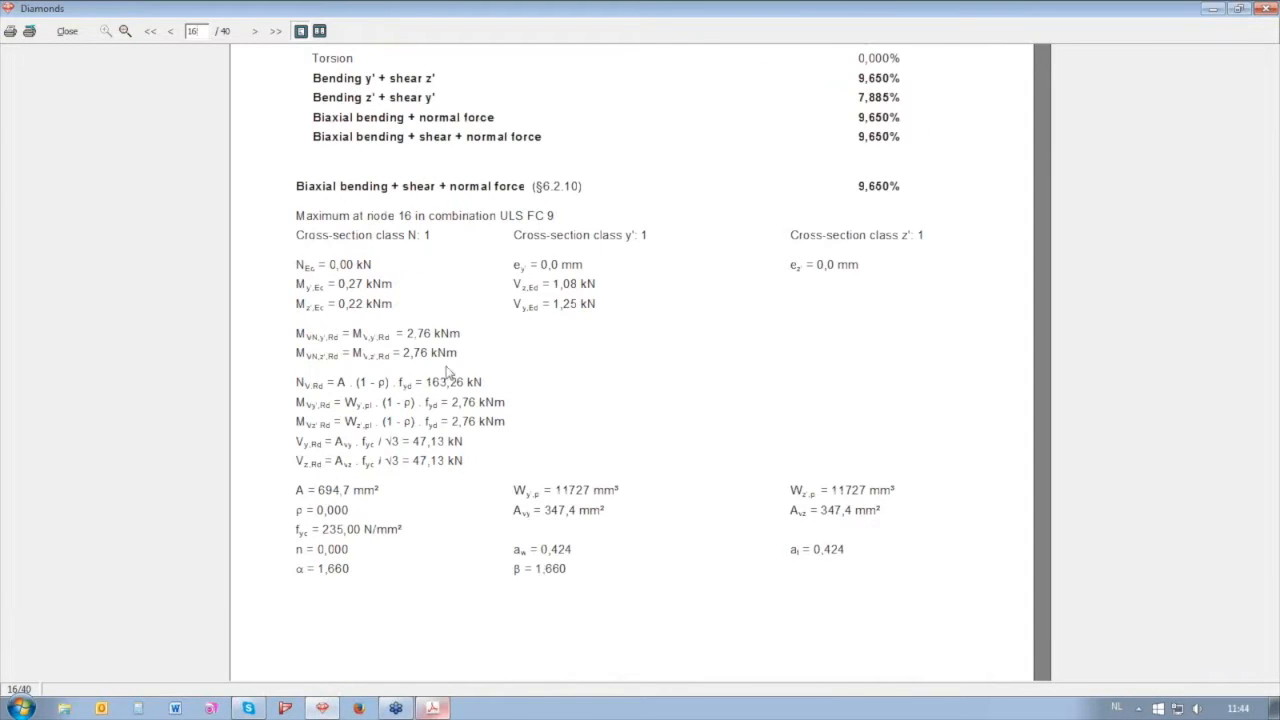
Examine the Bar 2 steel verification, browse the remaining bars' verification pages up to page 37 and close the preview
click(257, 32)
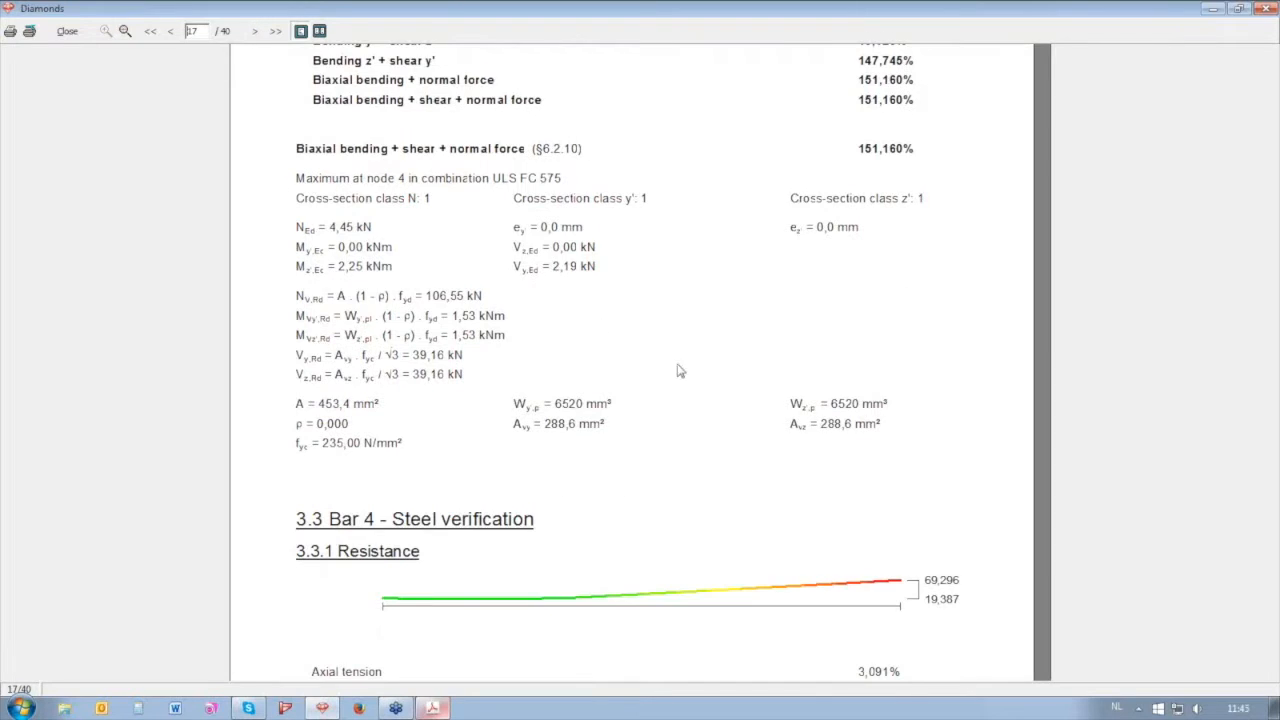
drag(678, 375, 688, 608)
click(125, 31)
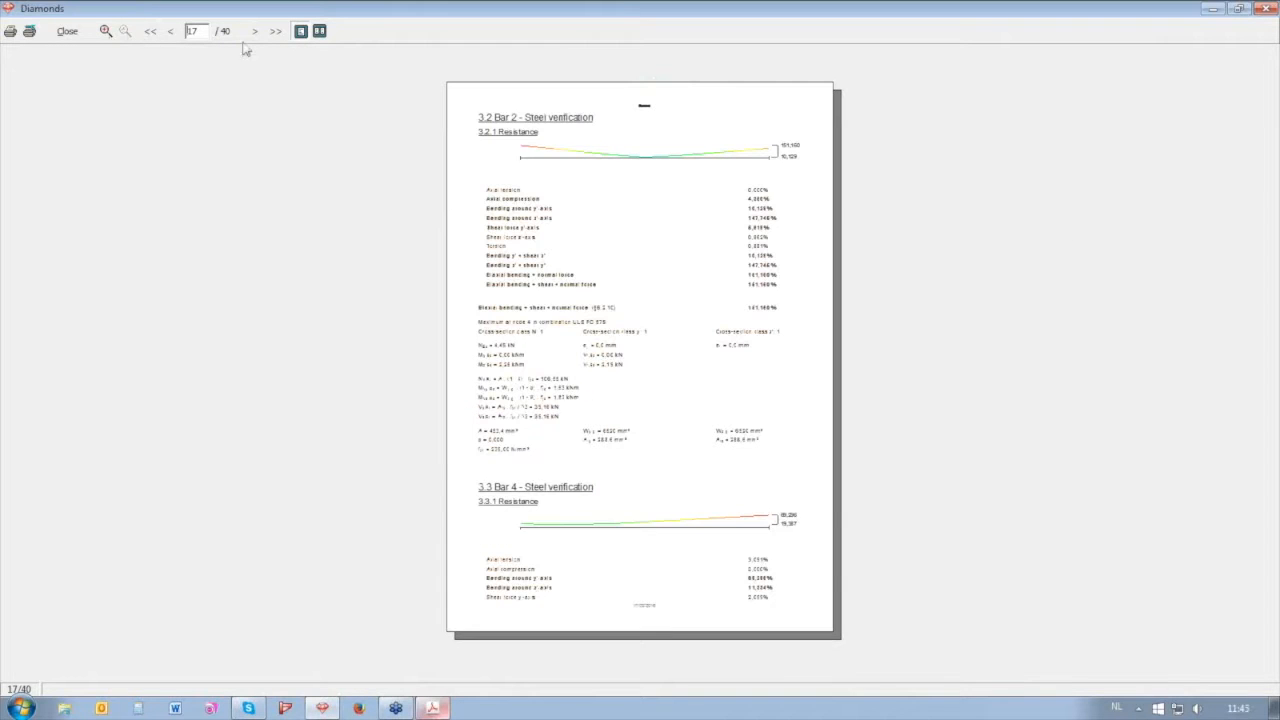
click(256, 31)
click(256, 31)
click(256, 31)
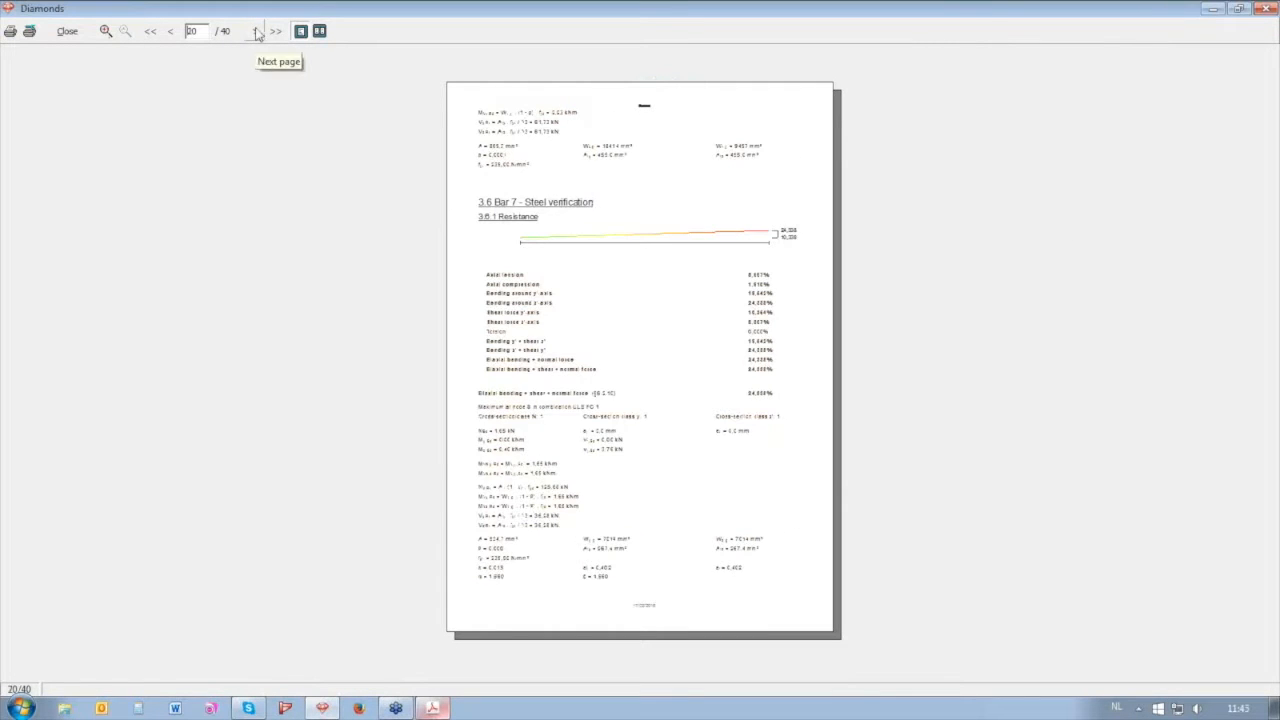
click(256, 31)
click(256, 31)
click(256, 31)
click(256, 31)
click(256, 31)
click(256, 31)
click(256, 31)
click(256, 31)
click(256, 31)
click(256, 31)
click(256, 31)
click(256, 31)
click(256, 31)
click(256, 31)
click(256, 31)
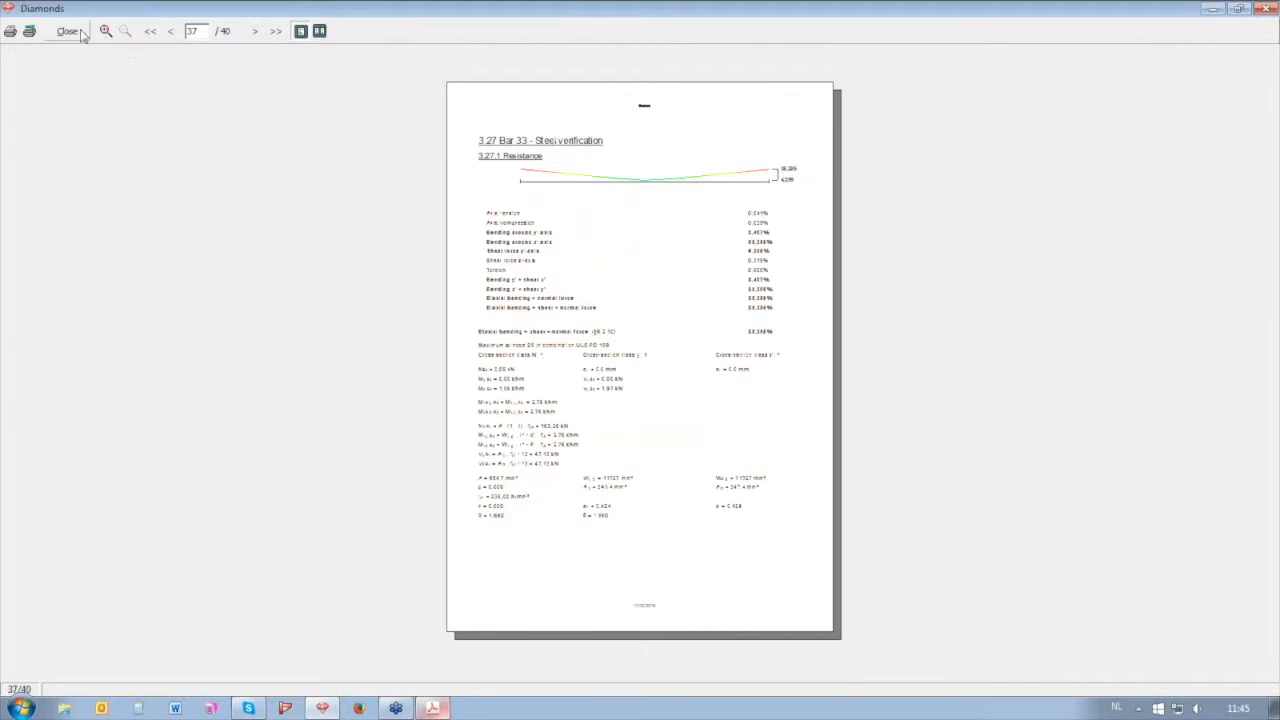
click(66, 31)
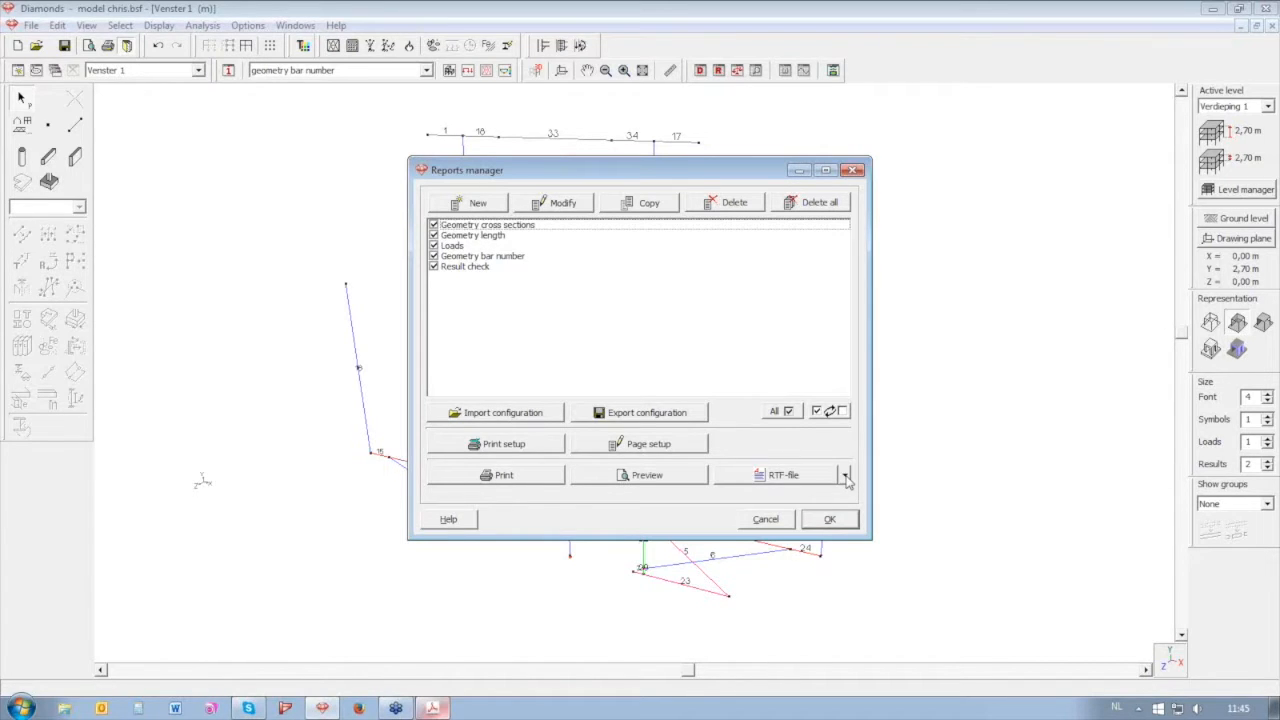
Start choosing a different report logo in the page setup and browse to the Logo folder in the Afbeeldingen library
click(656, 447)
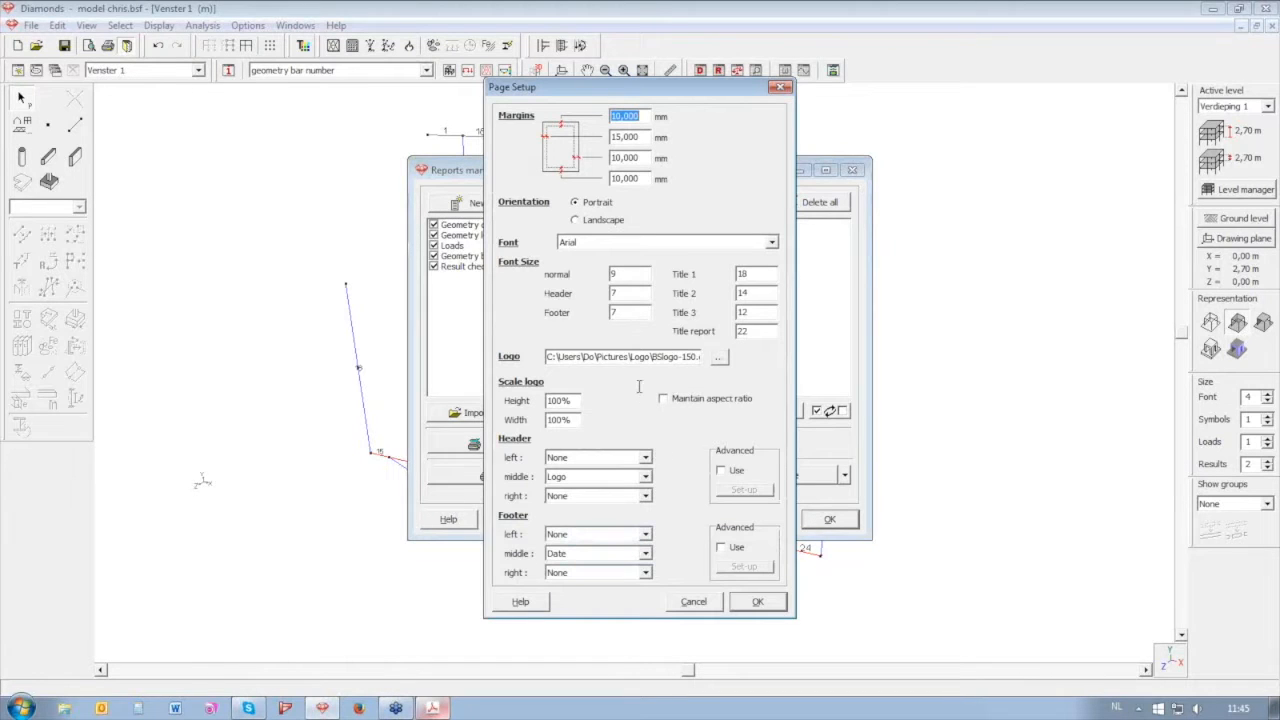
click(719, 358)
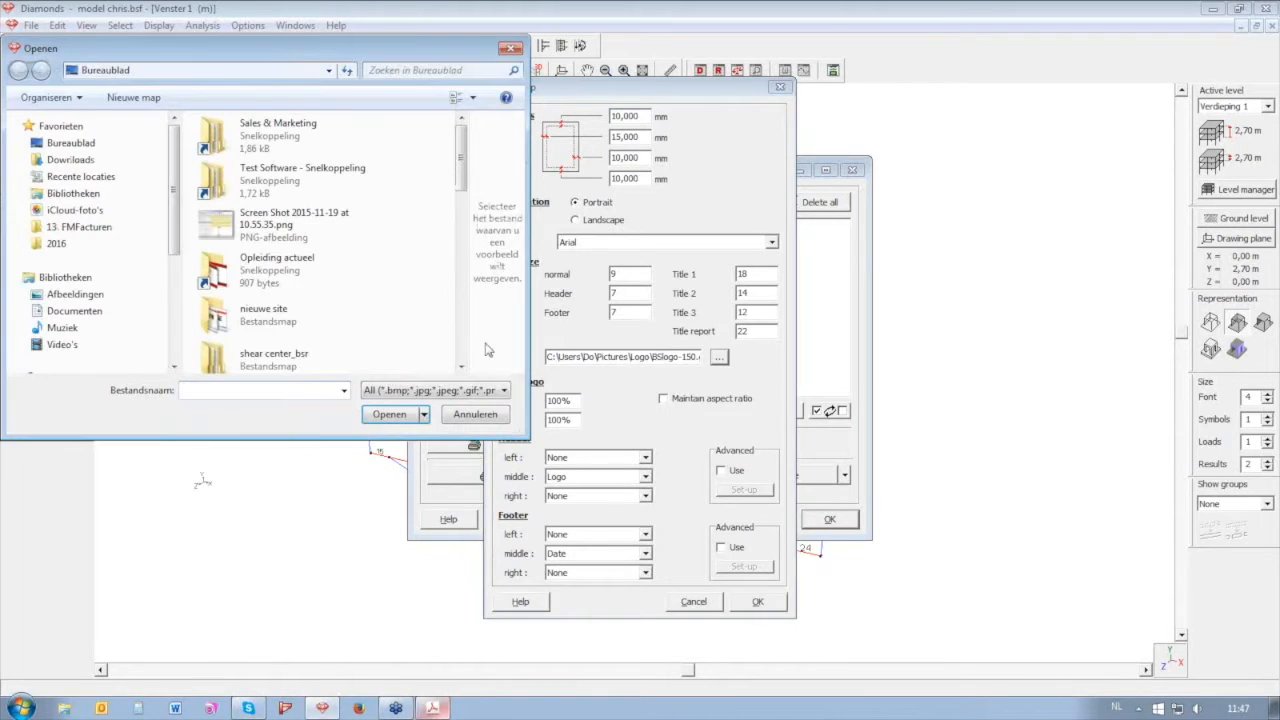
click(117, 295)
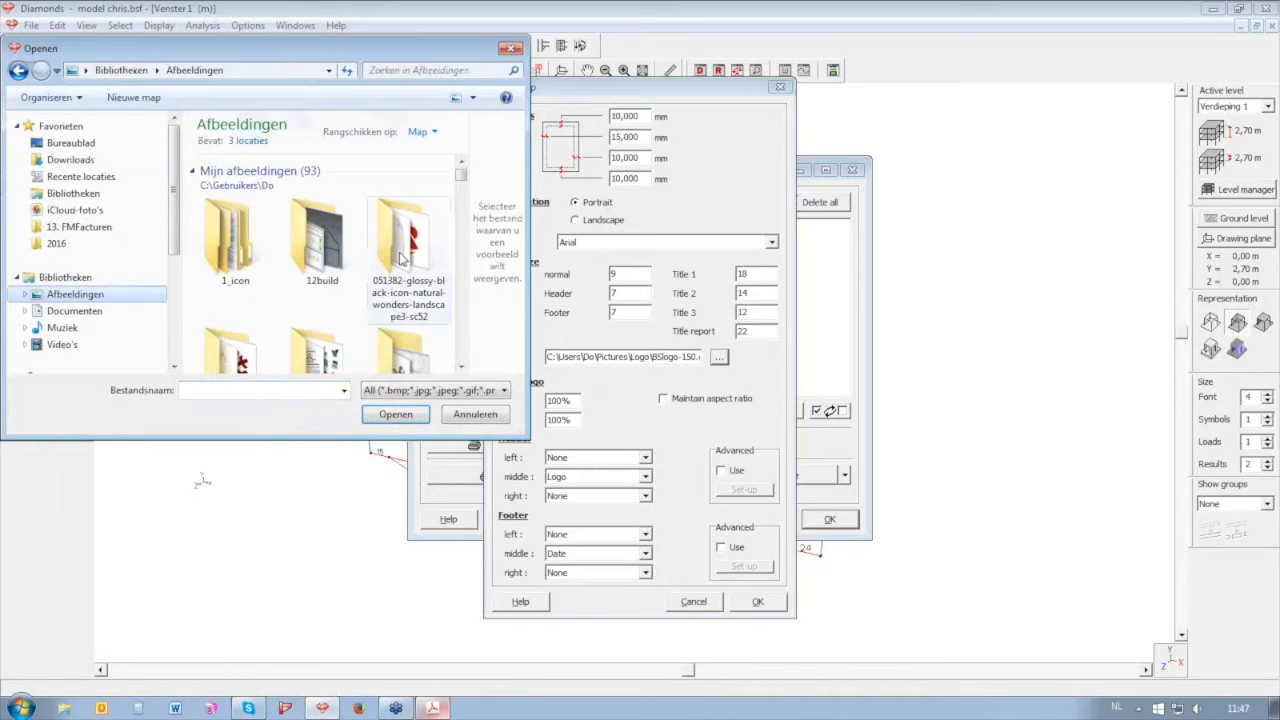
scroll(465, 187, down, 3)
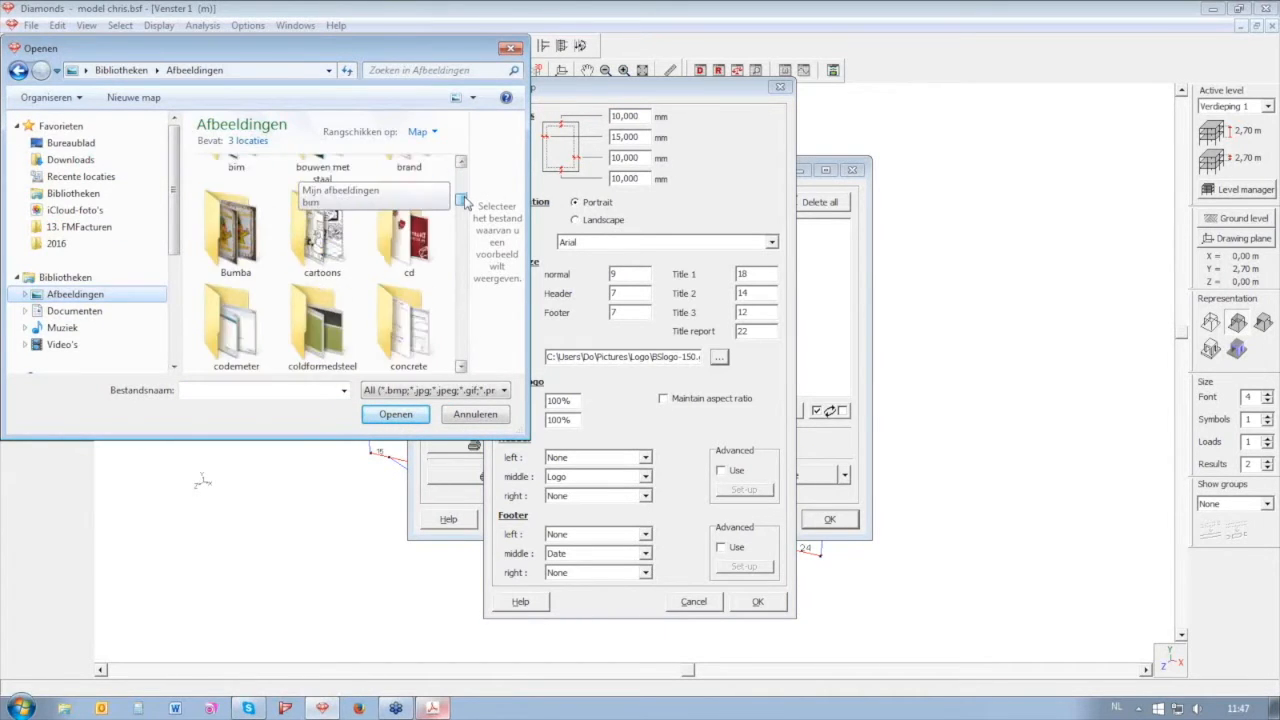
click(461, 367)
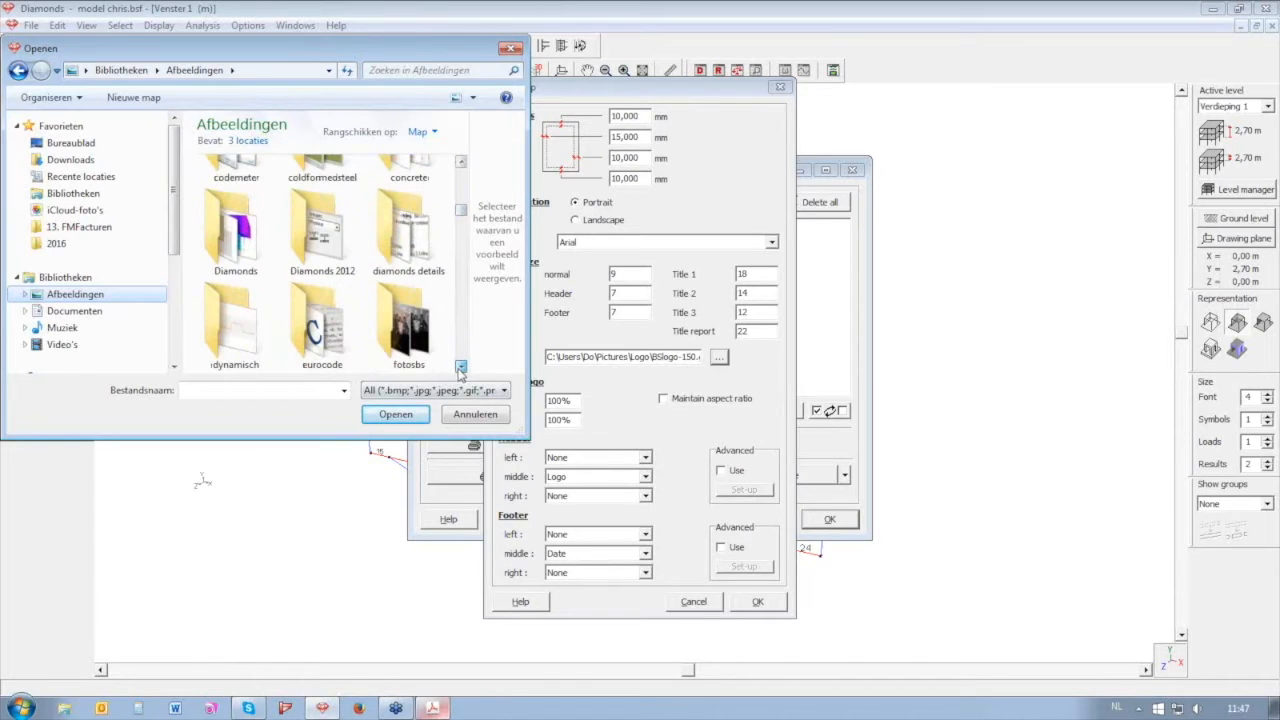
click(461, 367)
click(461, 367)
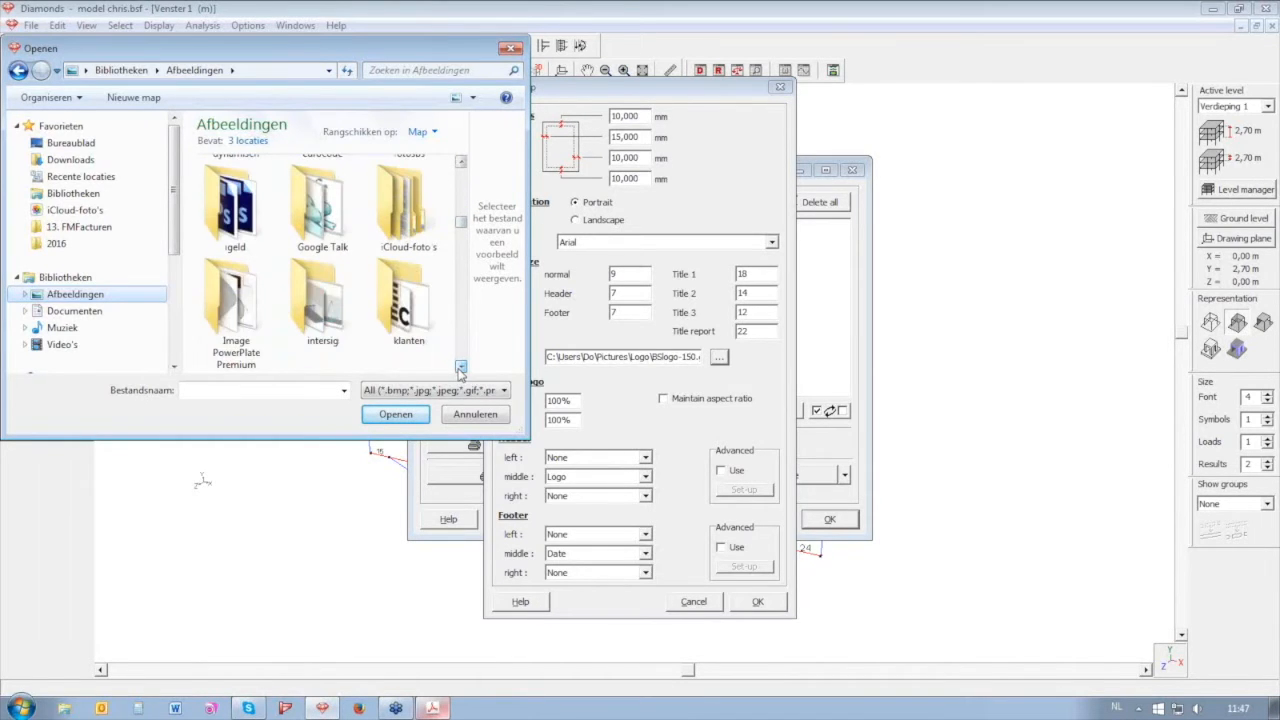
click(461, 367)
double_click(320, 300)
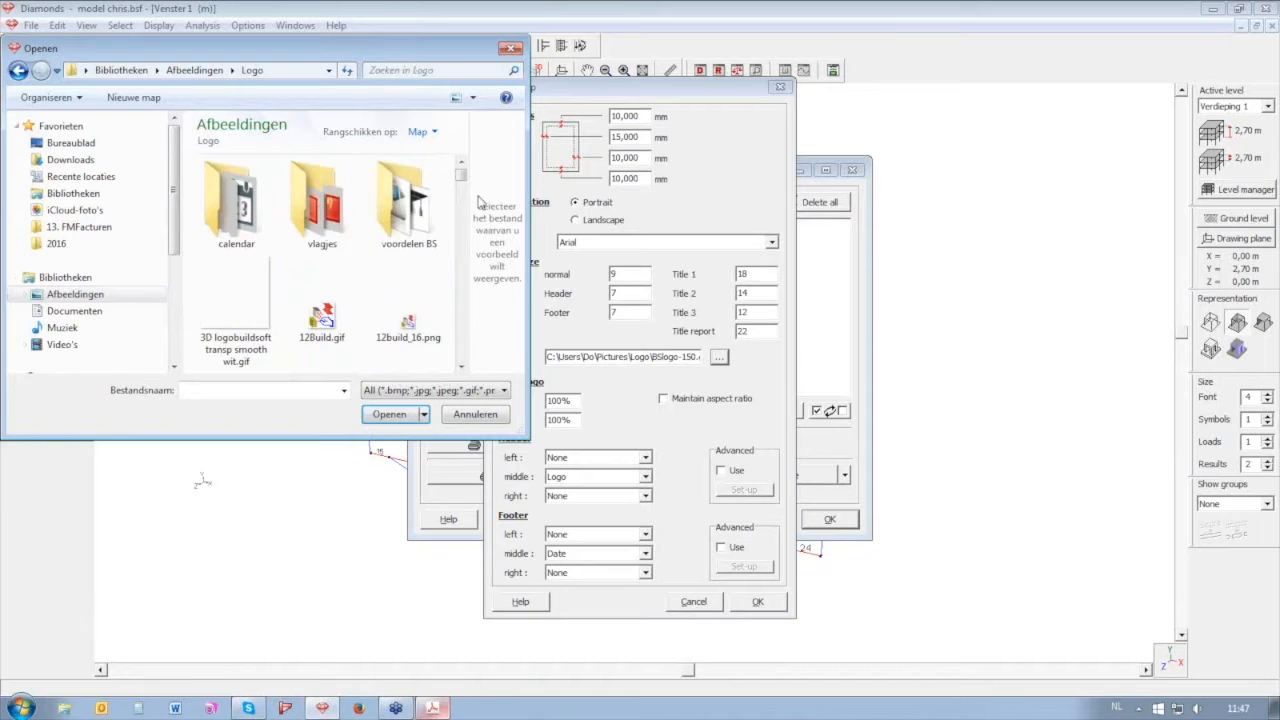
Use Athena-Logo.png as the report logo, keep Logo in the middle of the header and accept the page setup
mouse_move(463, 175)
mouse_down()
mouse_move(467, 196)
mouse_move(466, 184)
mouse_up()
click(413, 183)
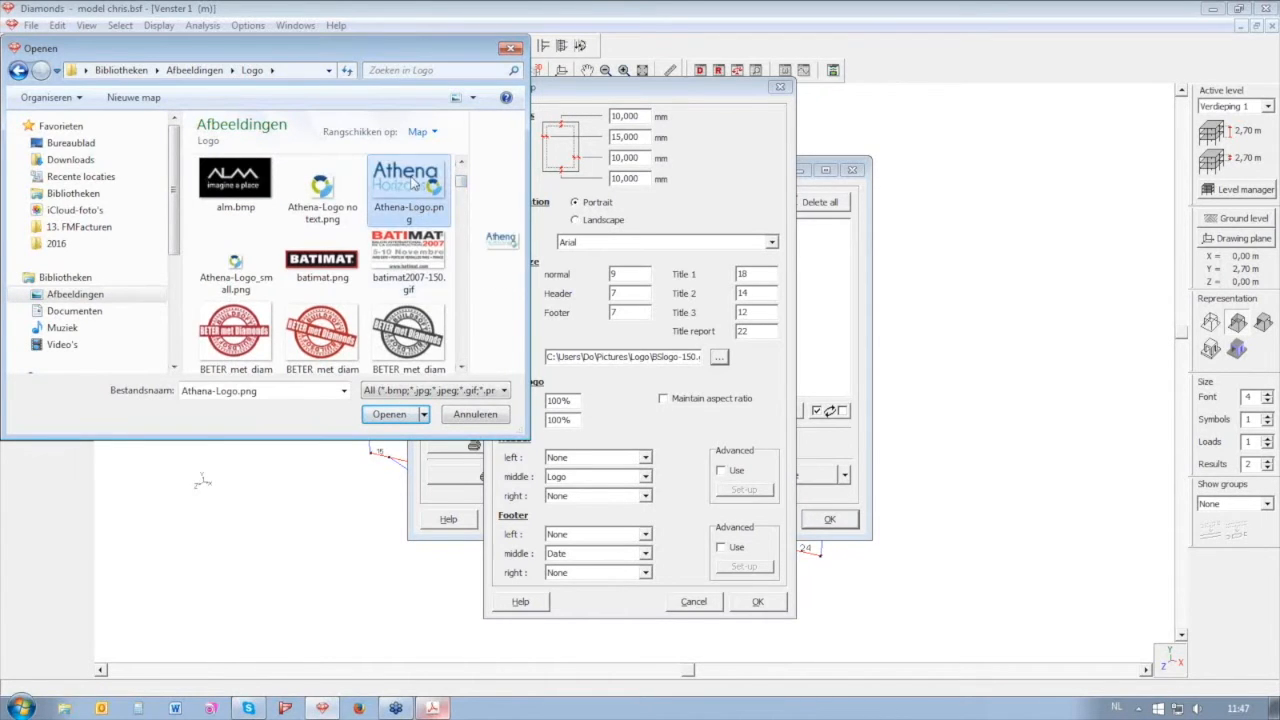
click(389, 414)
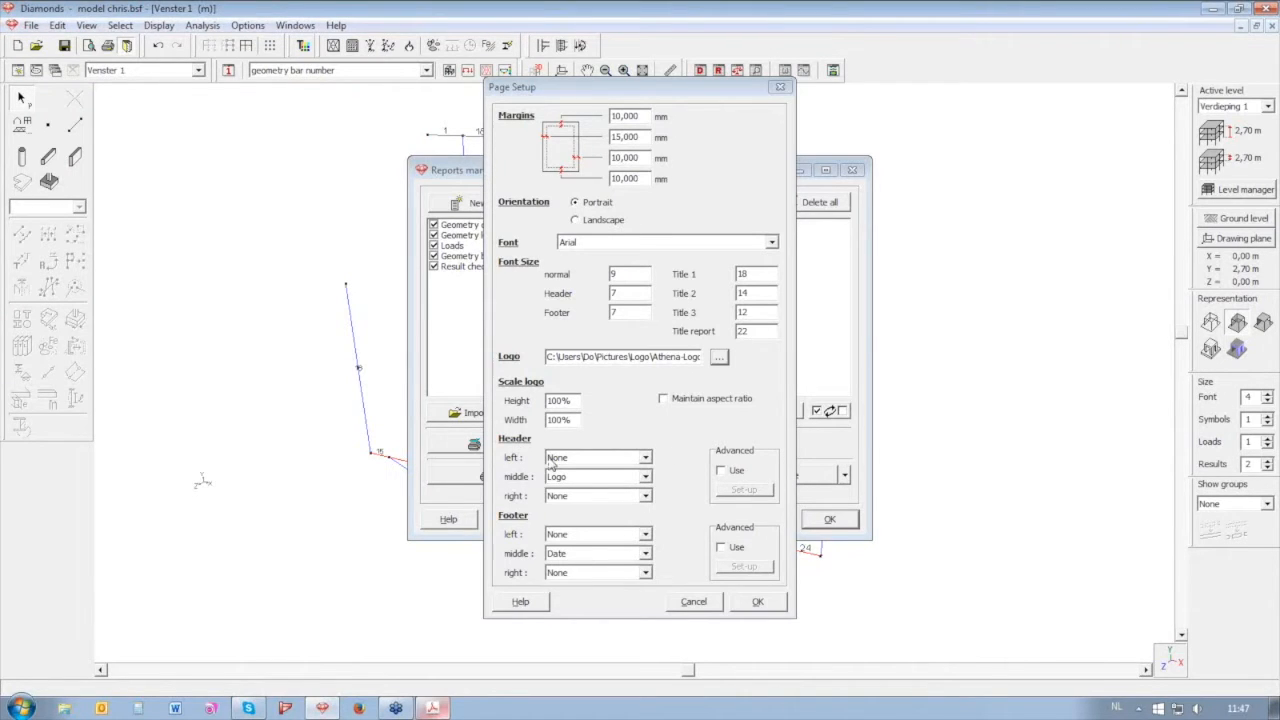
click(645, 477)
click(645, 484)
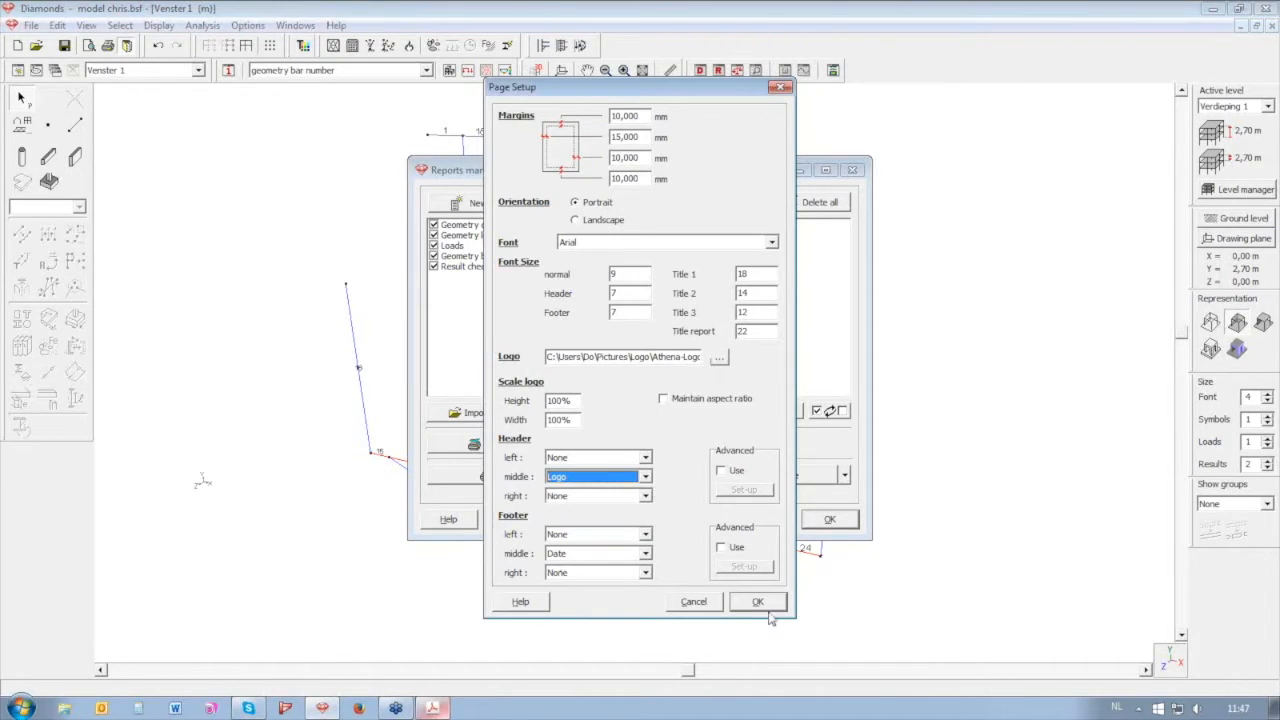
click(762, 603)
Preview the combined report, enlarge the header logo on the first page to check it, and close the preview
click(646, 478)
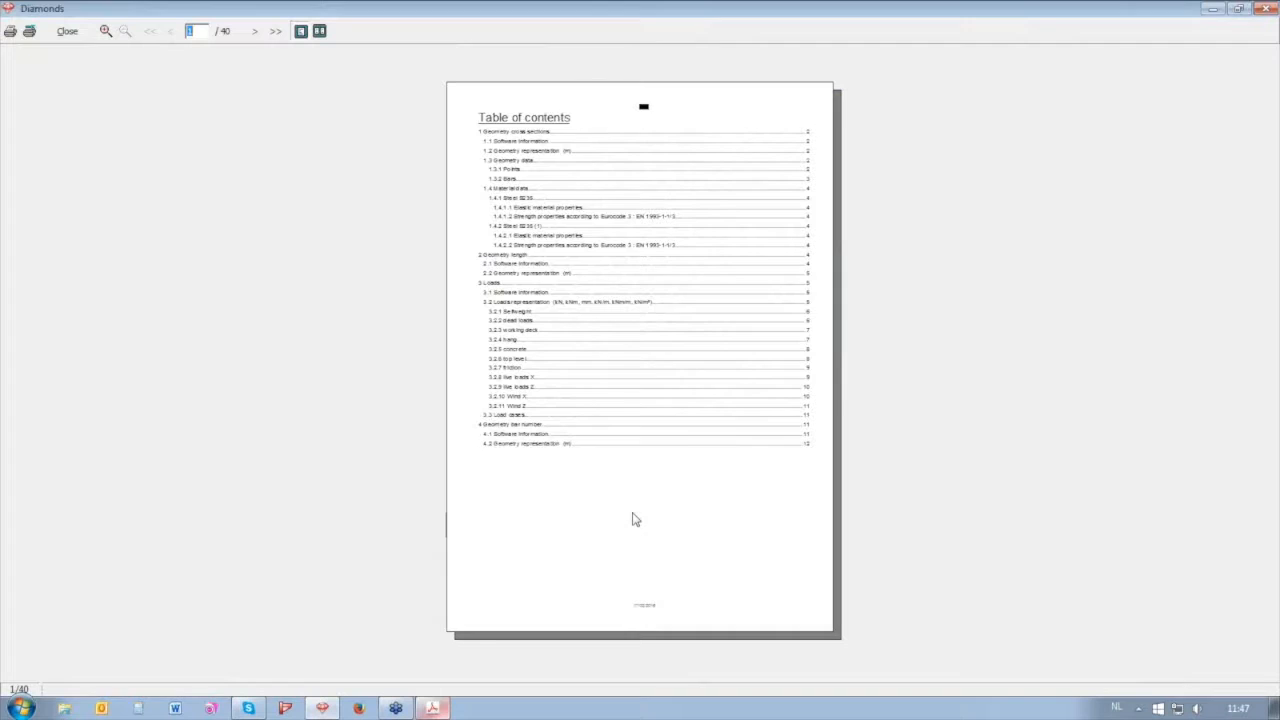
drag(563, 88, 687, 127)
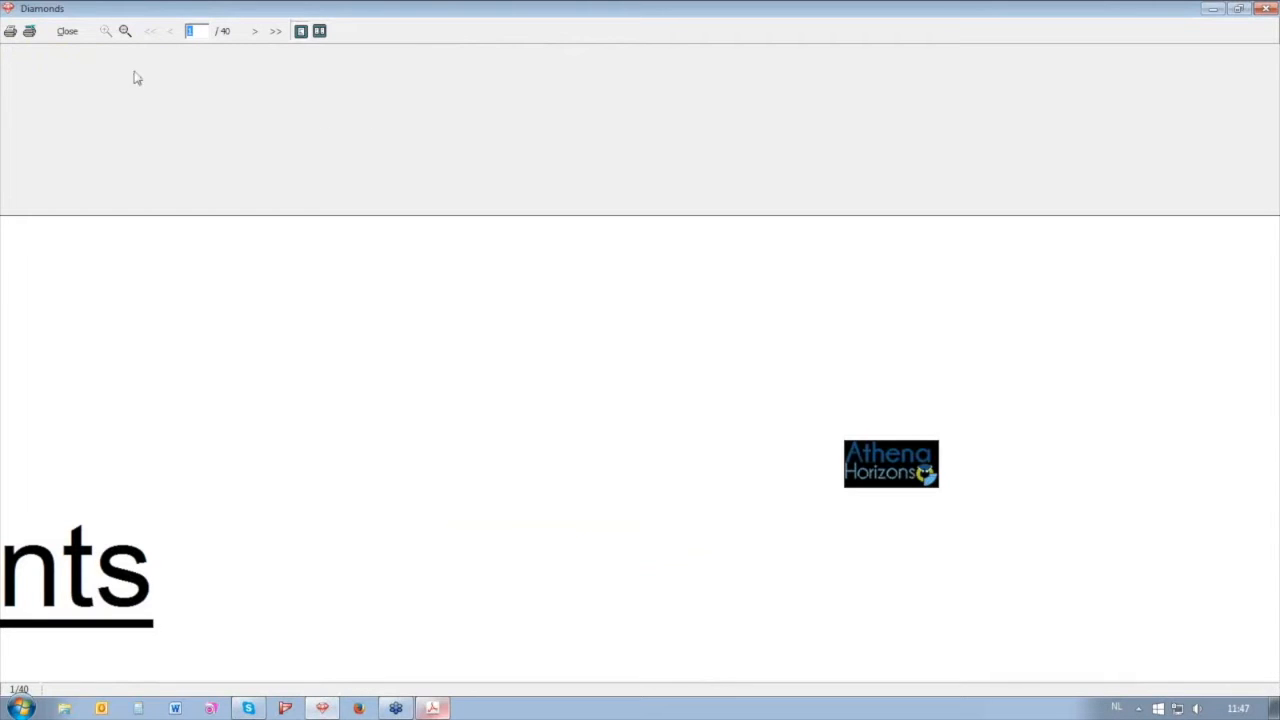
click(125, 32)
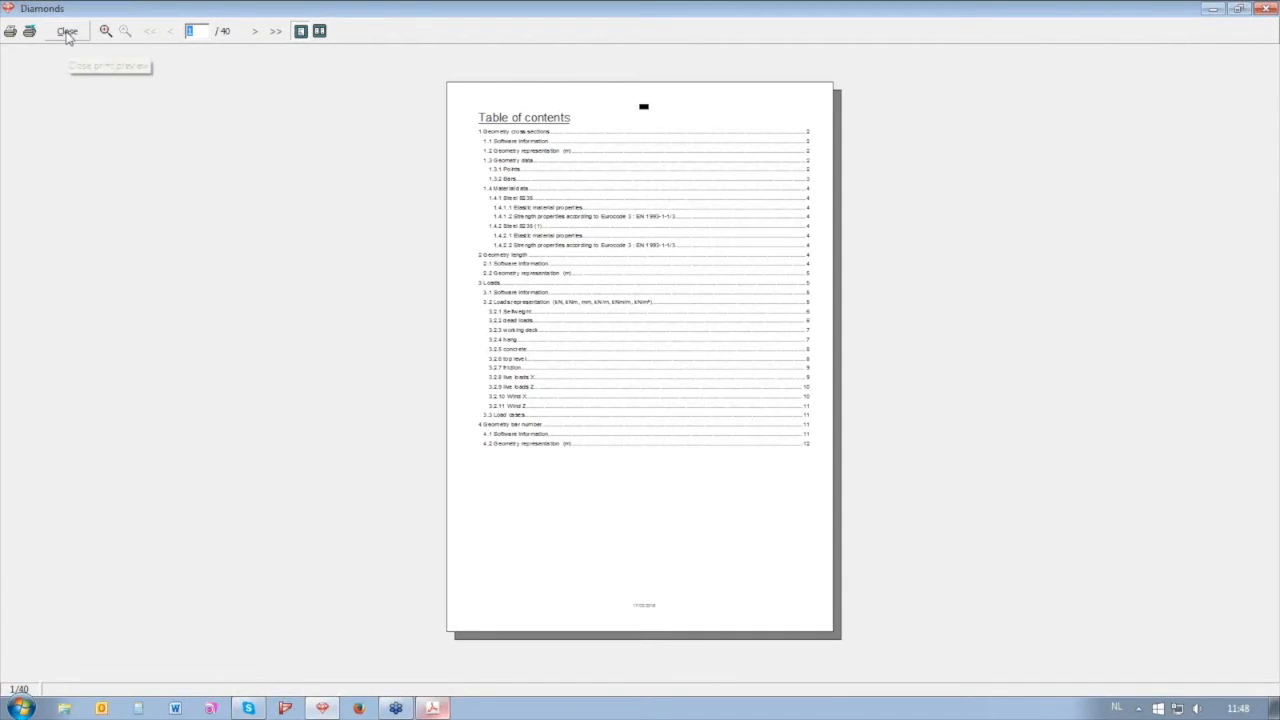
click(67, 32)
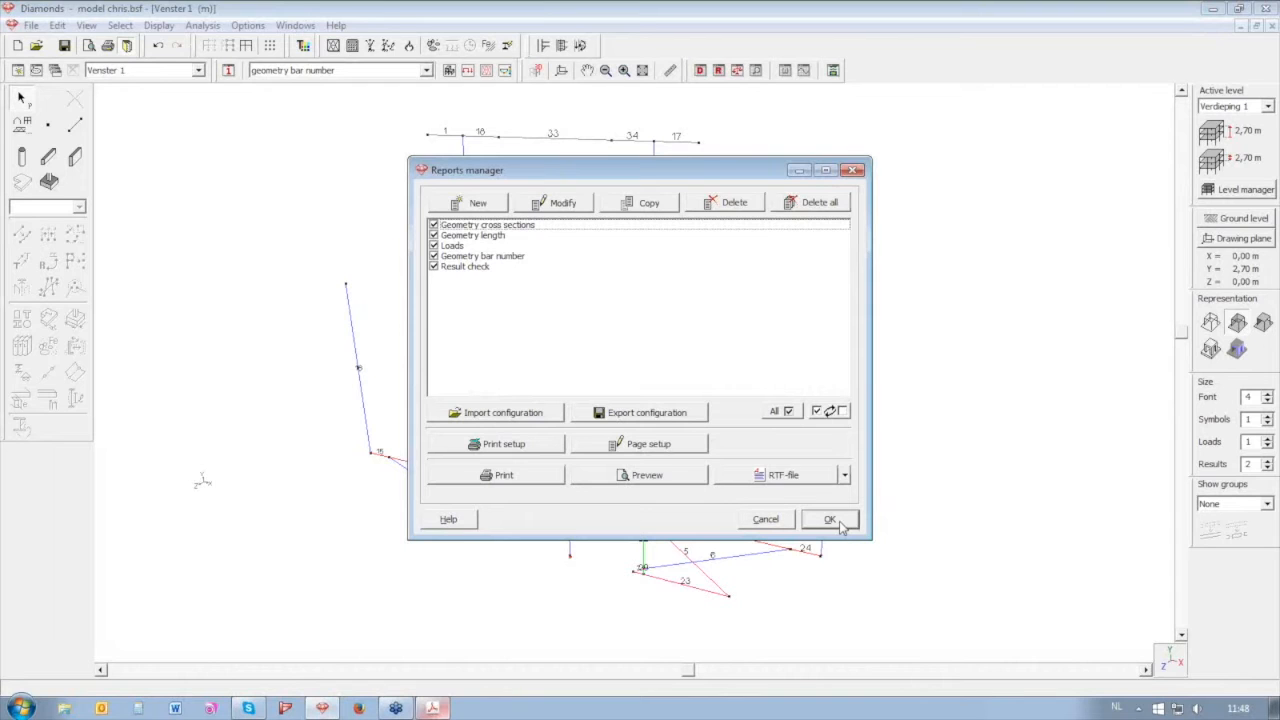
Look through the left footer's content options and the advanced footer configuration in the page setup, and cancel out of it
click(657, 446)
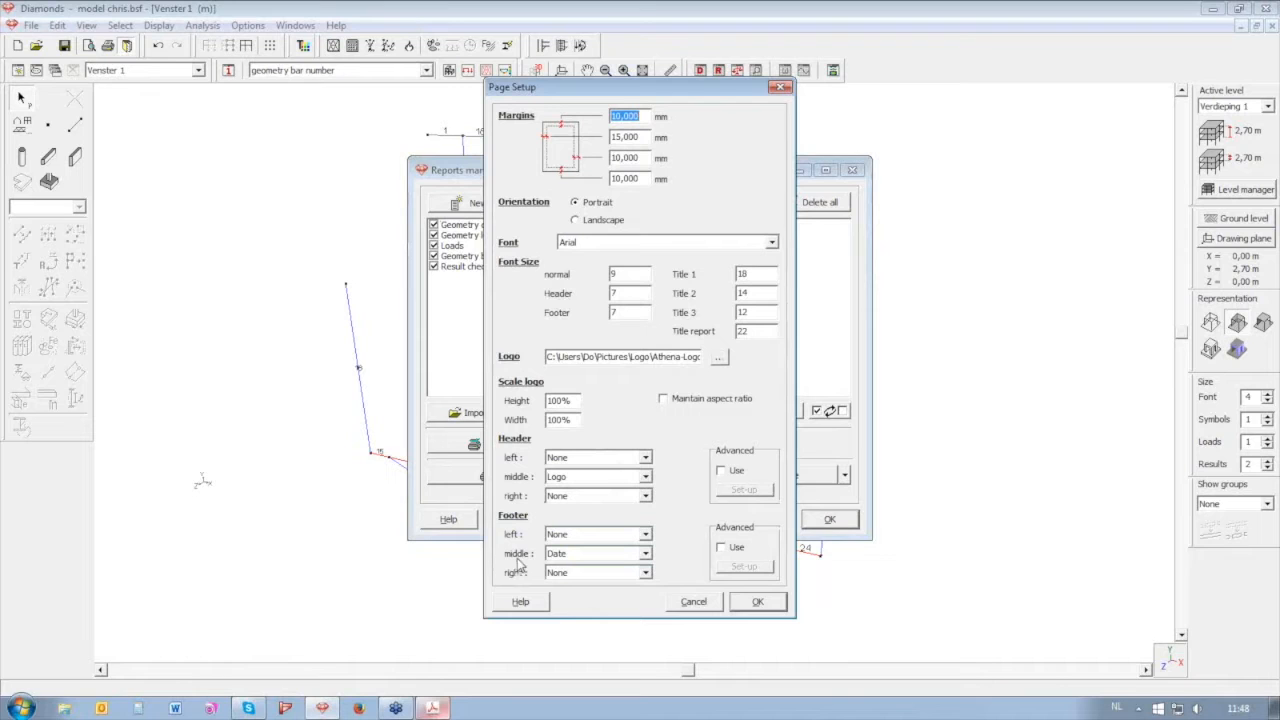
click(646, 535)
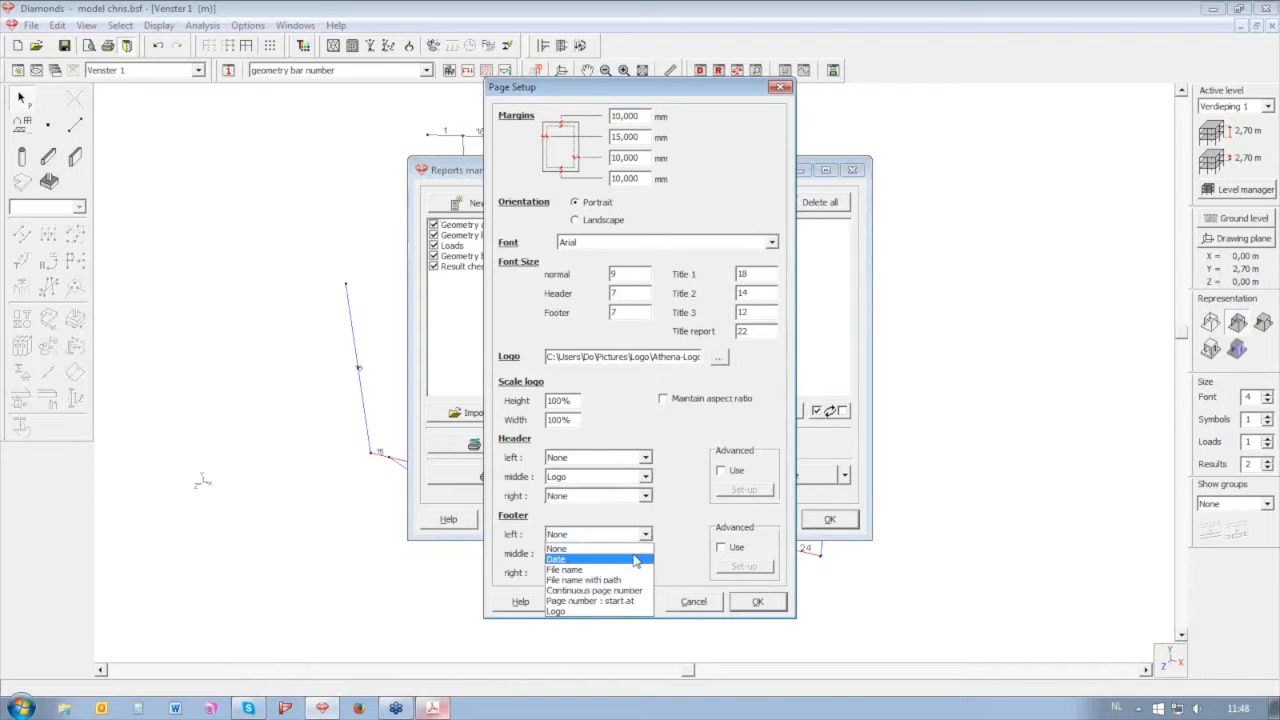
click(728, 552)
click(721, 547)
click(743, 566)
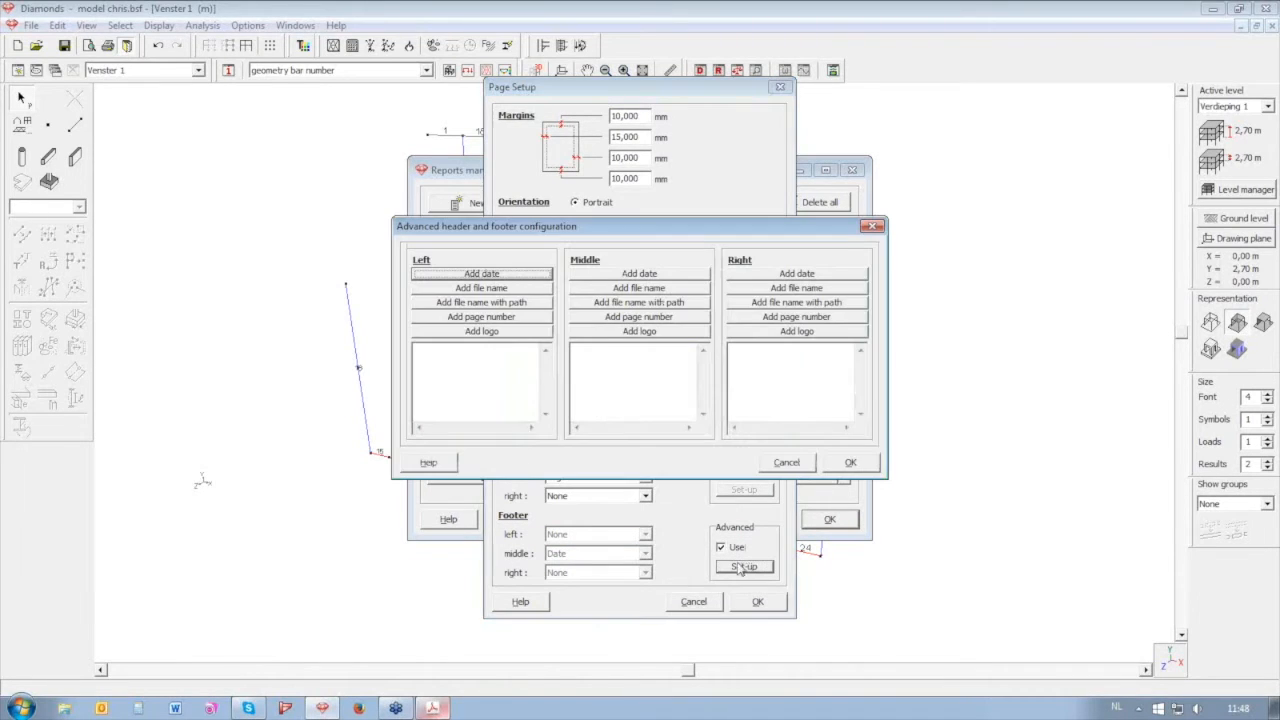
click(802, 463)
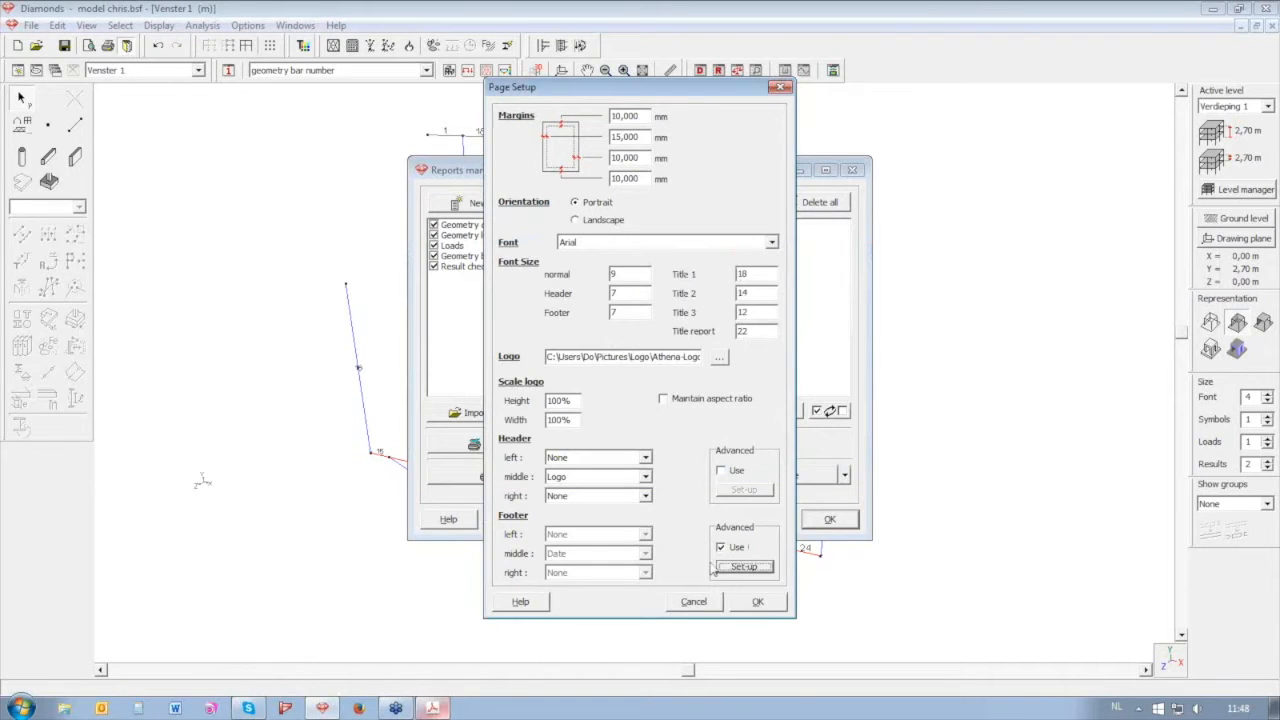
click(694, 601)
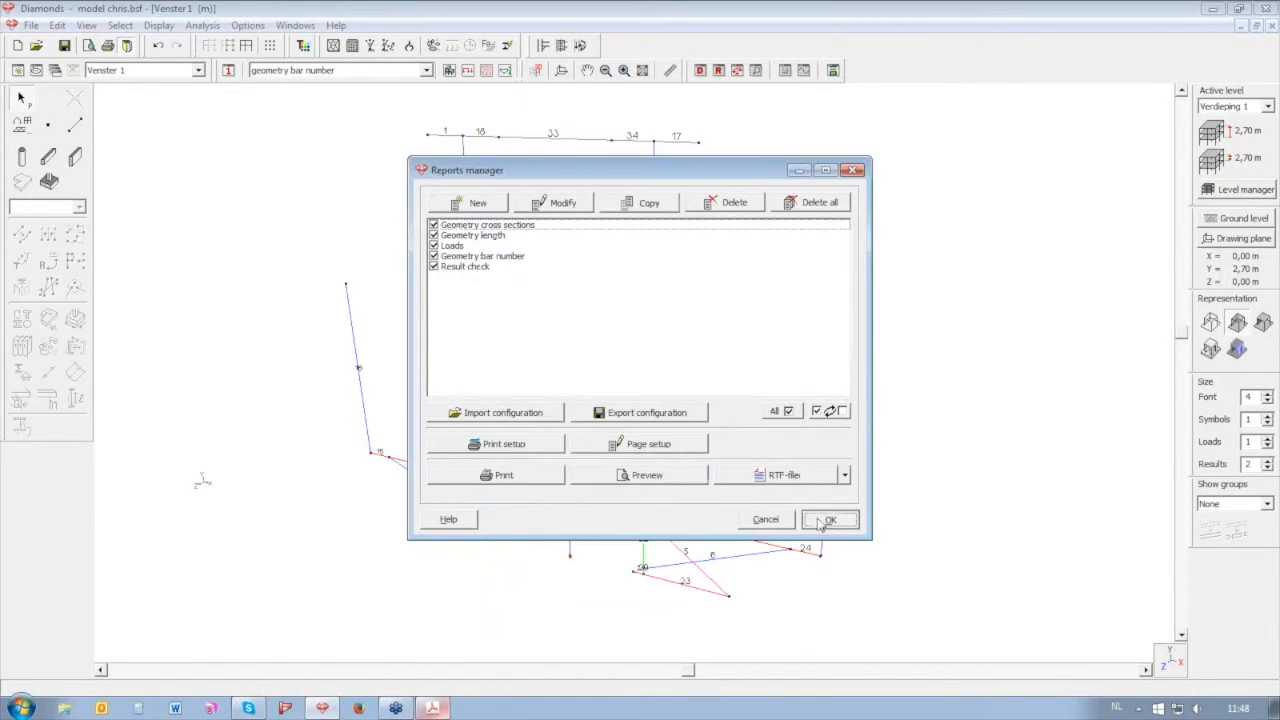
Accept the reports manager, look at the project data and structural engineer forms of the project reference, and cancel them
click(828, 521)
click(32, 25)
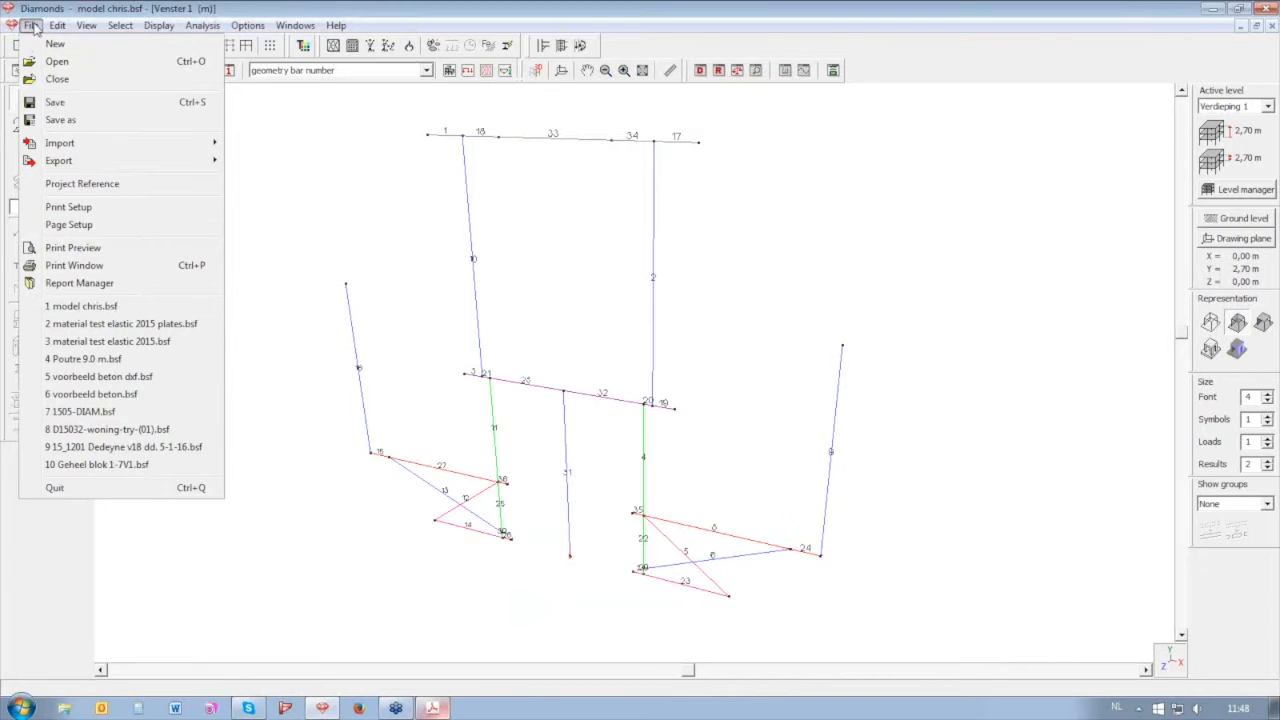
click(105, 183)
click(622, 307)
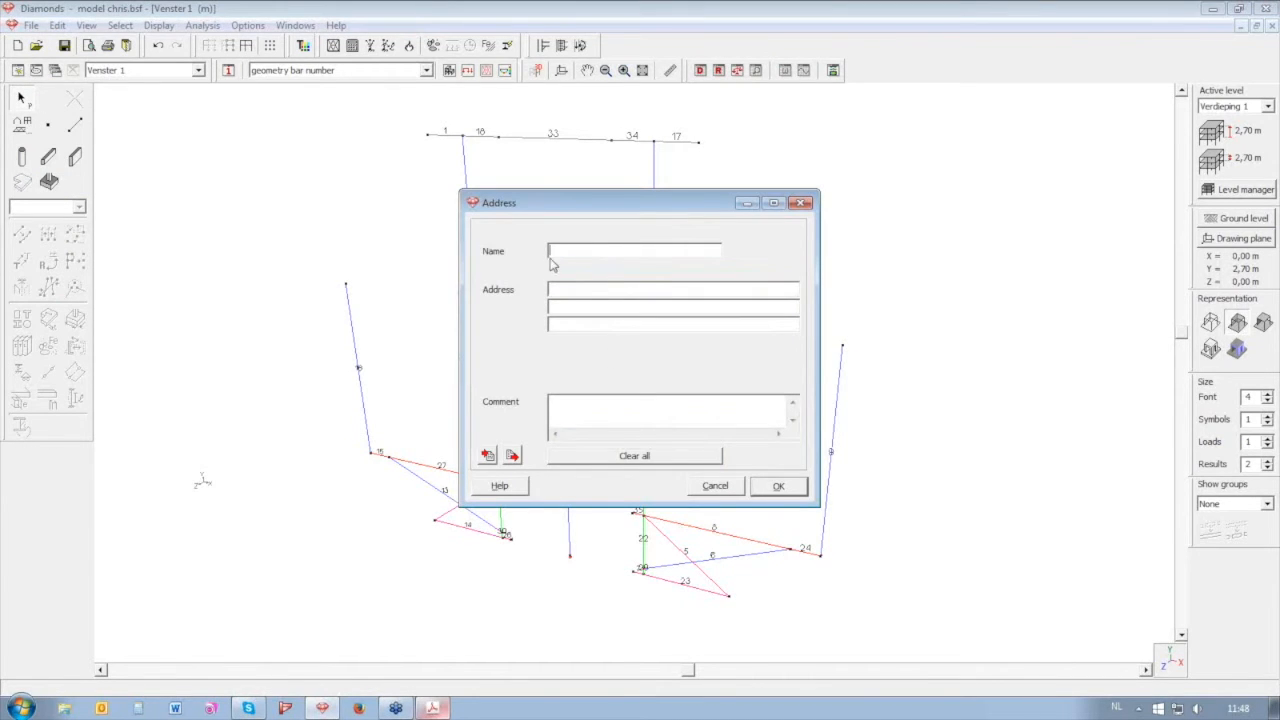
click(716, 485)
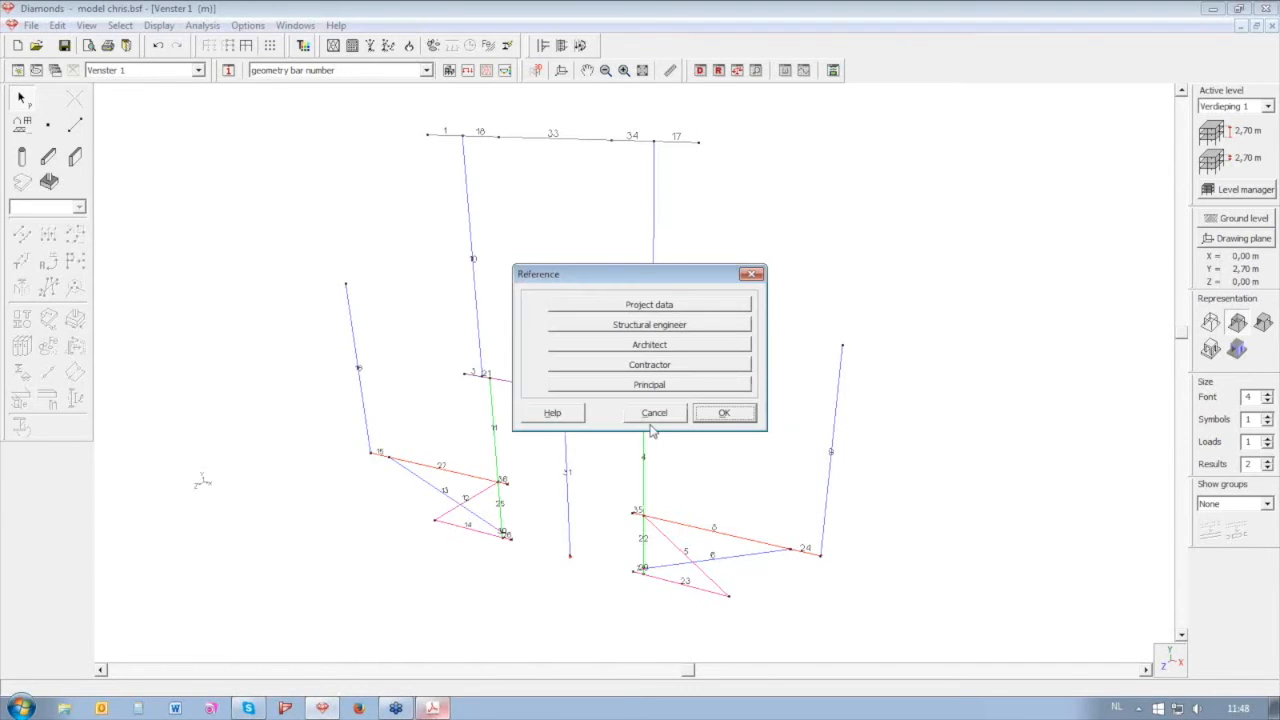
click(621, 328)
click(716, 484)
click(668, 414)
Reopen the reports manager and examine the general information options of the Geometry cross sections report without changing them
click(32, 25)
click(297, 187)
click(127, 46)
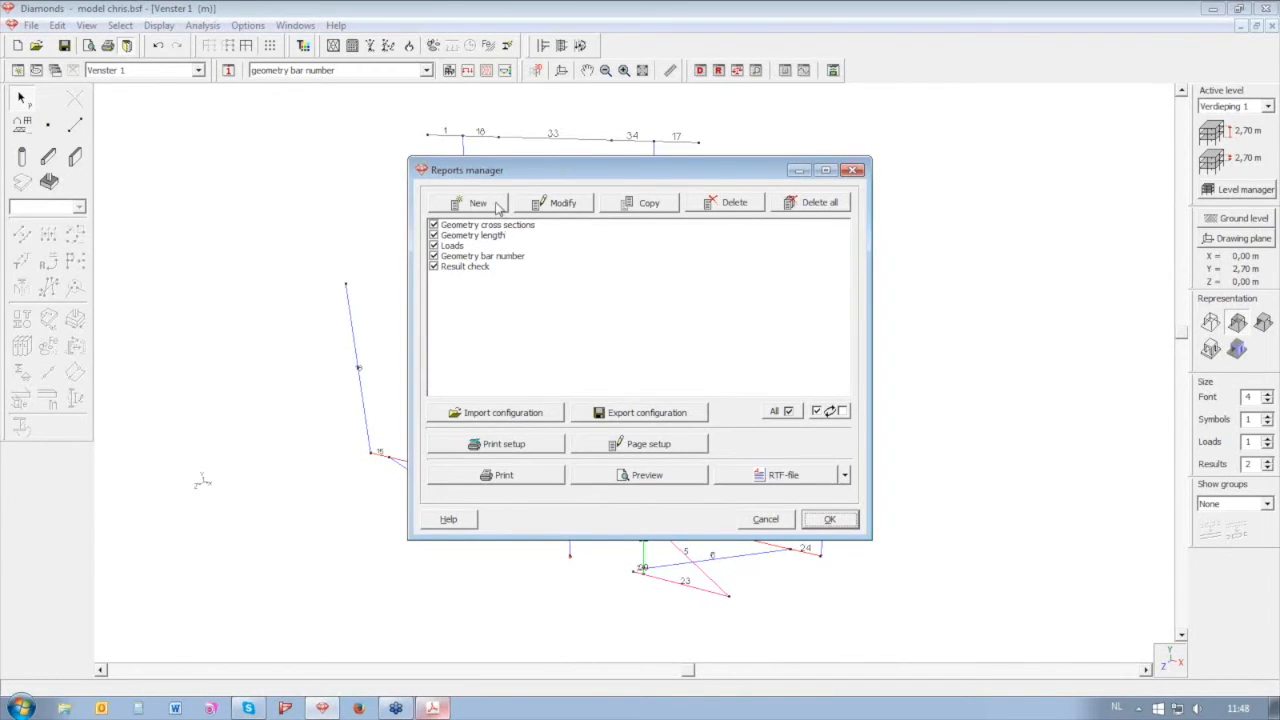
click(476, 266)
click(447, 226)
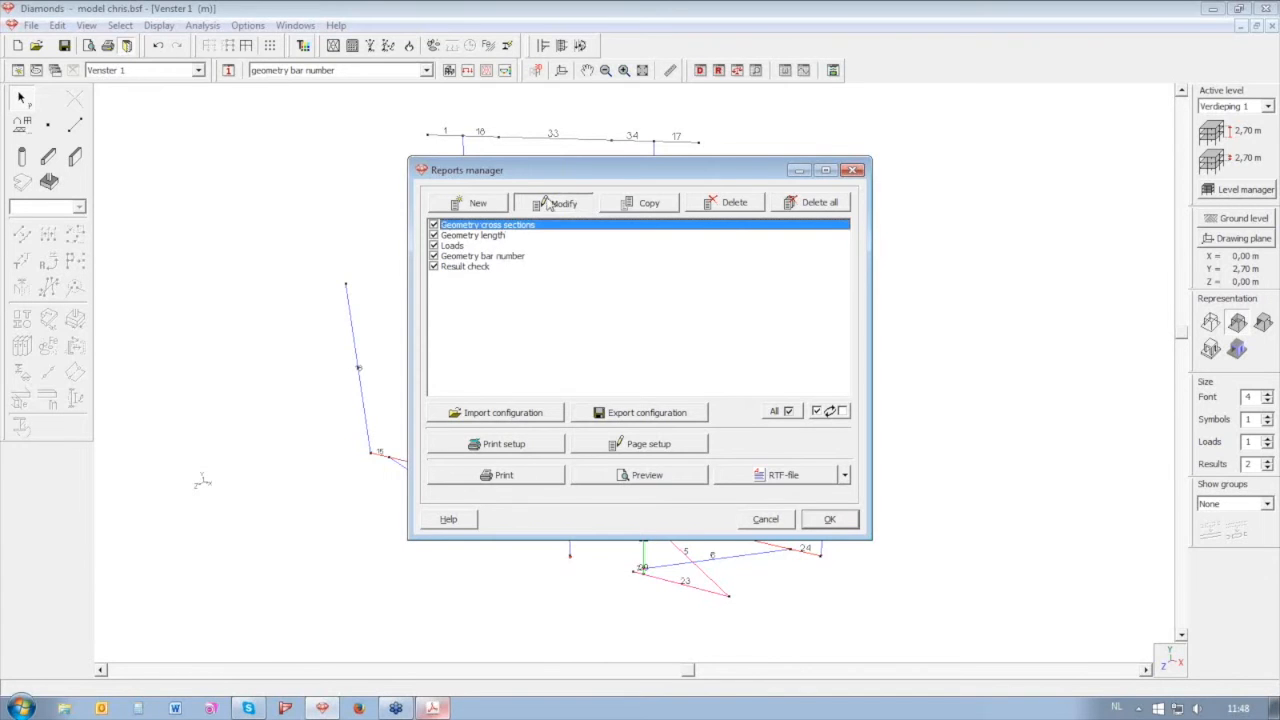
click(552, 466)
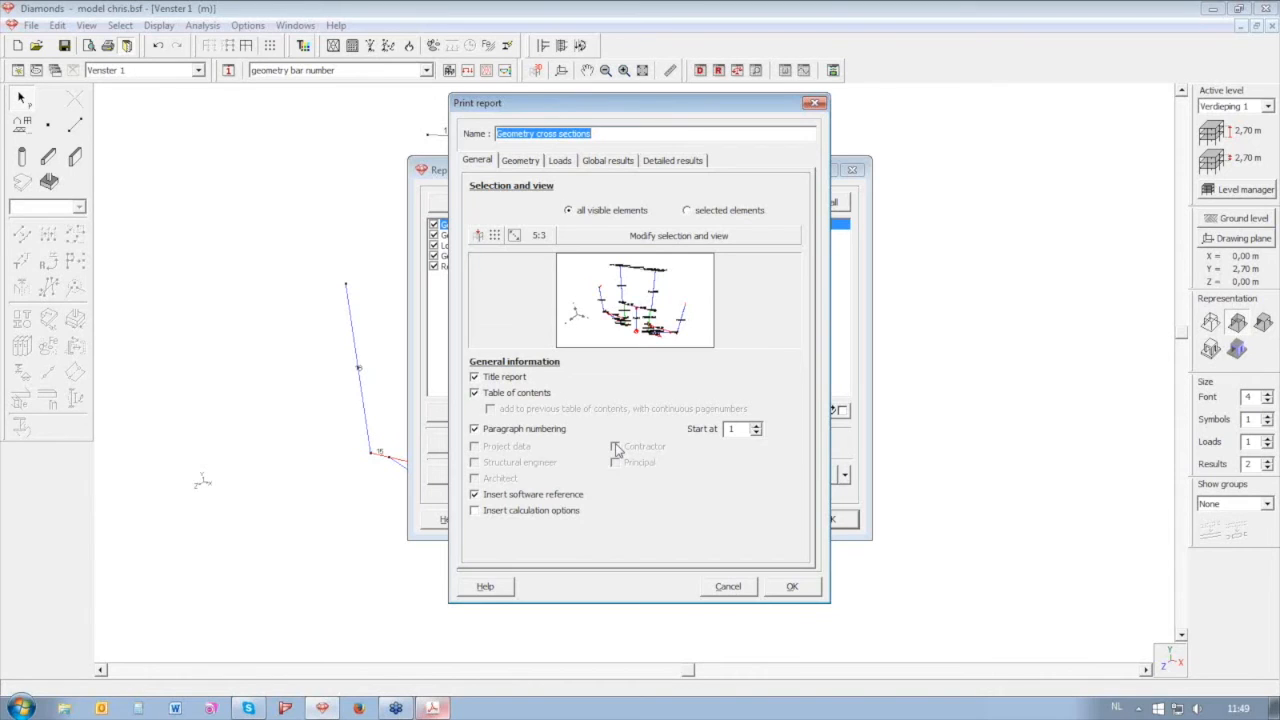
key(Escape)
Enable the advanced footer, fill its left section with "Engineer:" and a "Date:" line followed by the date field, and accept the page setup
click(688, 451)
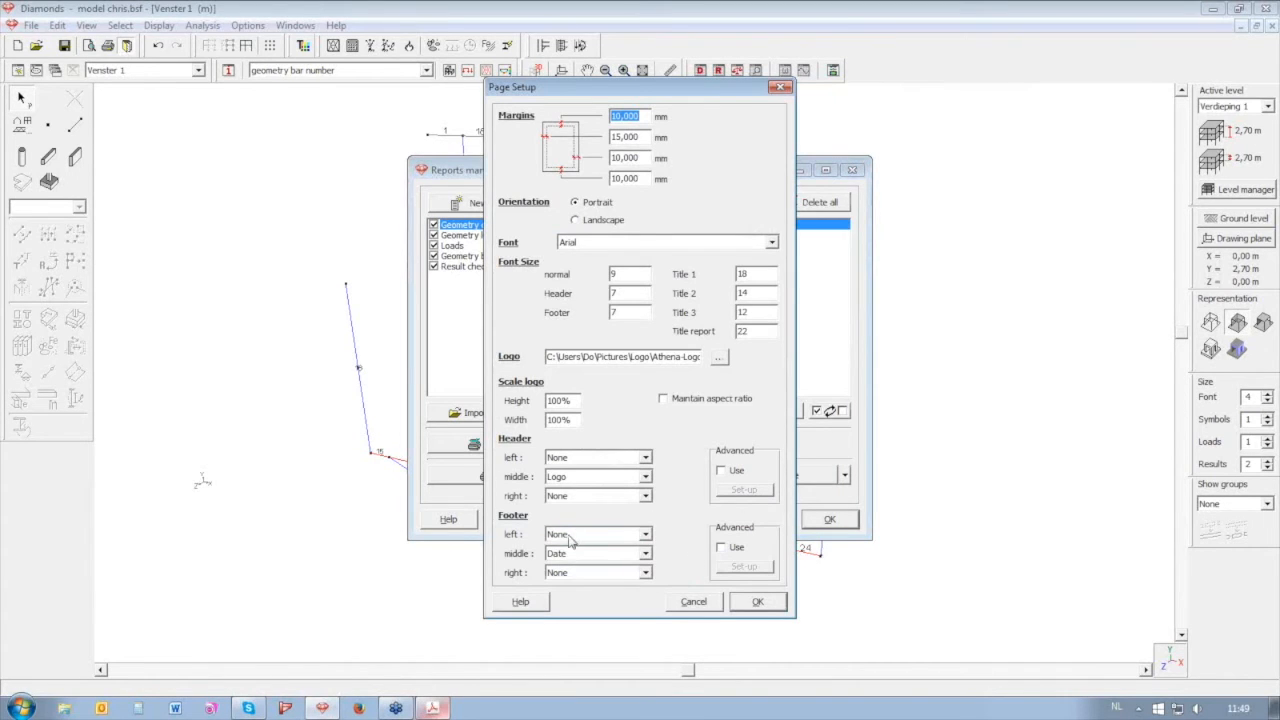
click(722, 548)
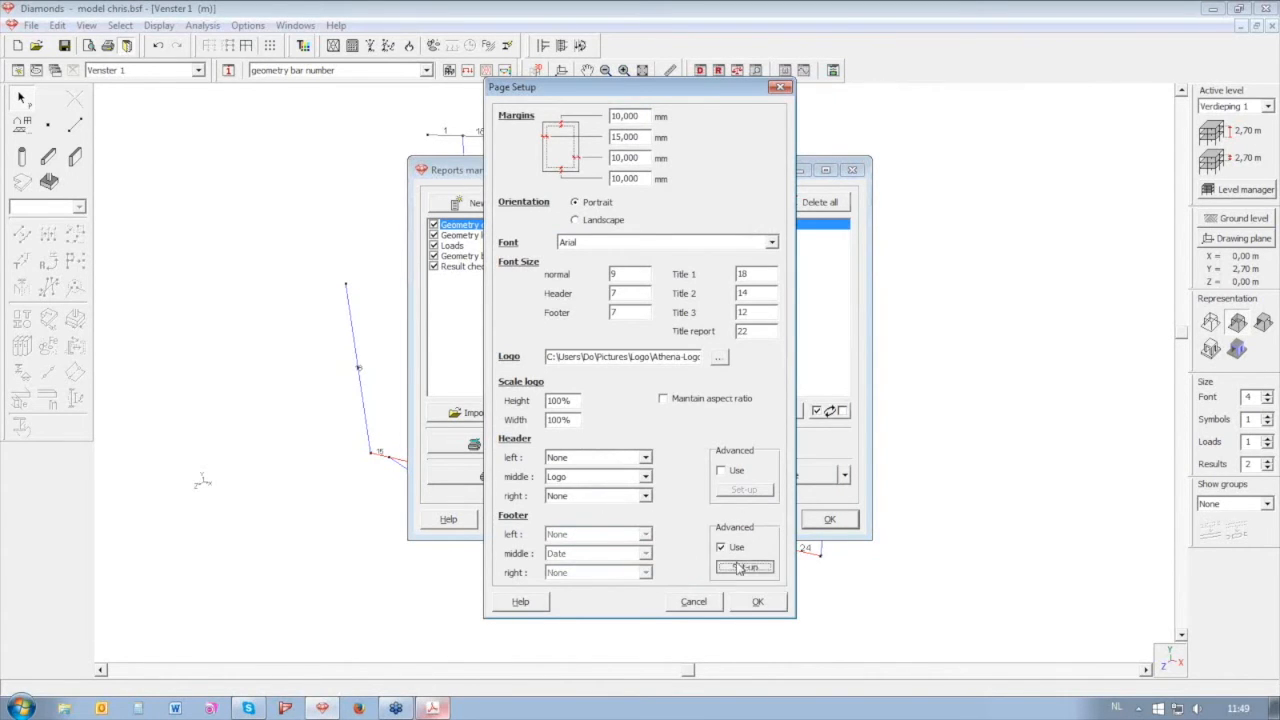
click(742, 567)
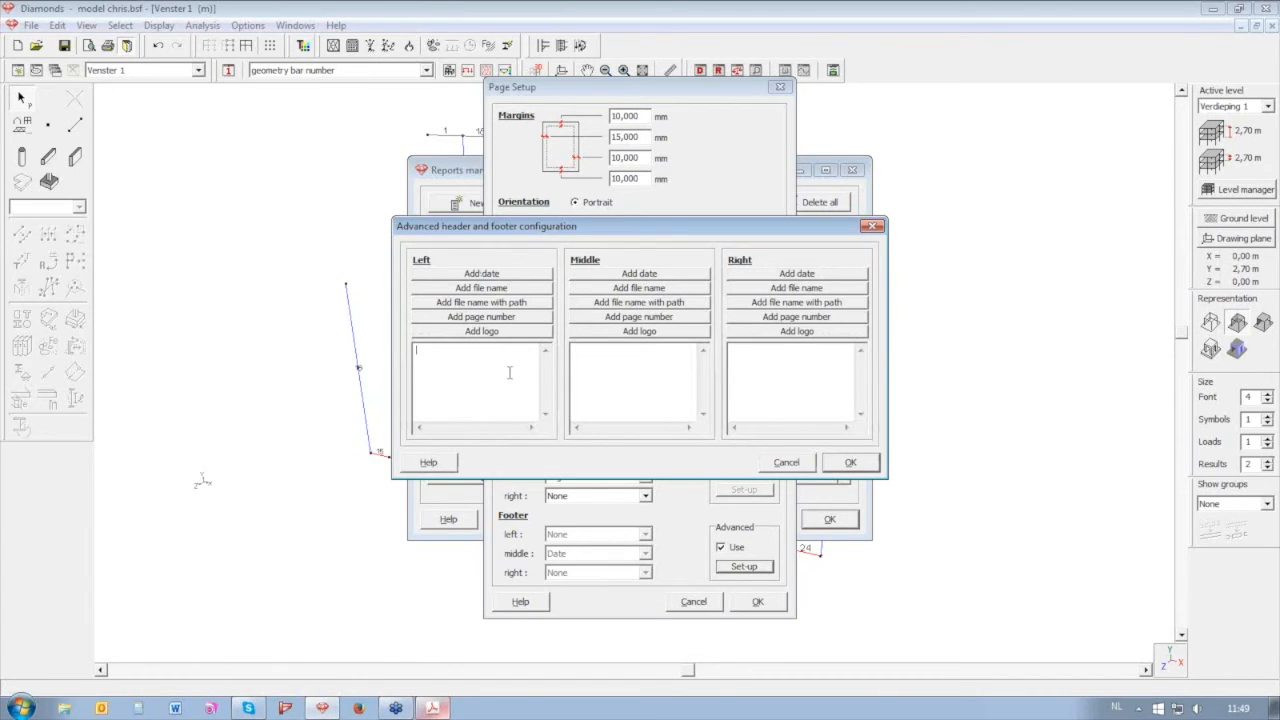
text(Engineer:)
click(492, 274)
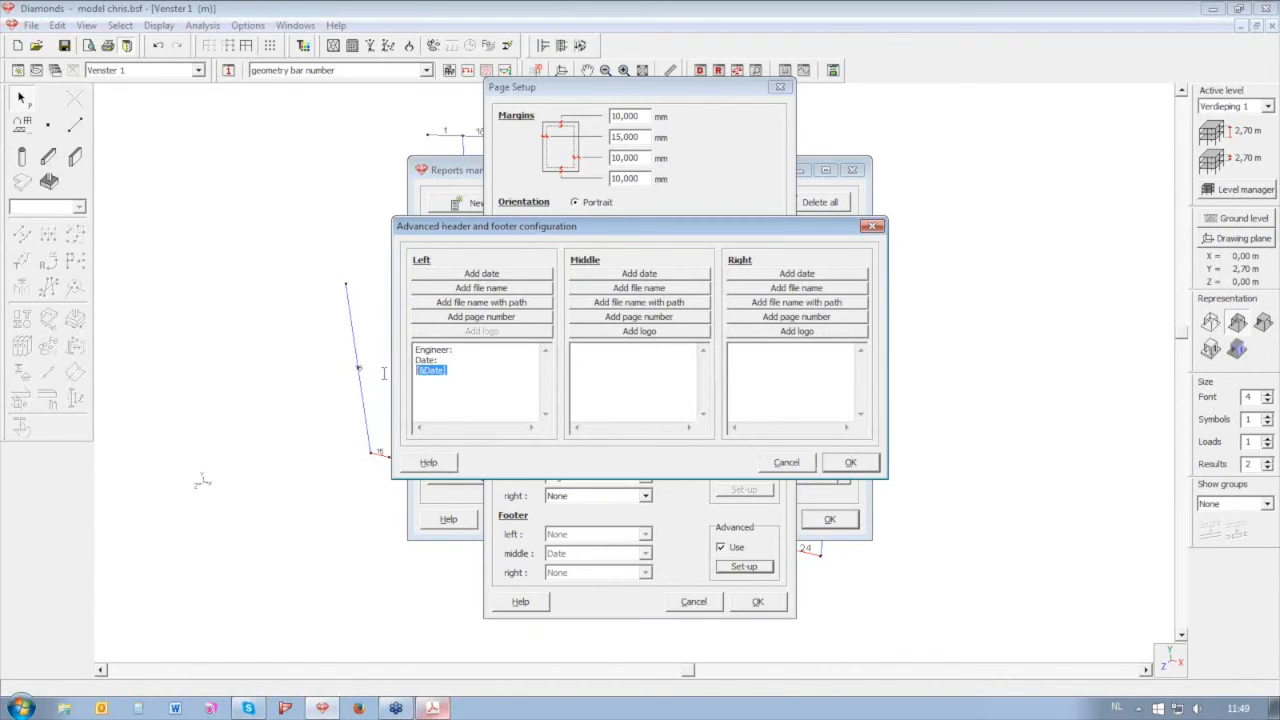
click(443, 362)
key(Delete)
click(850, 462)
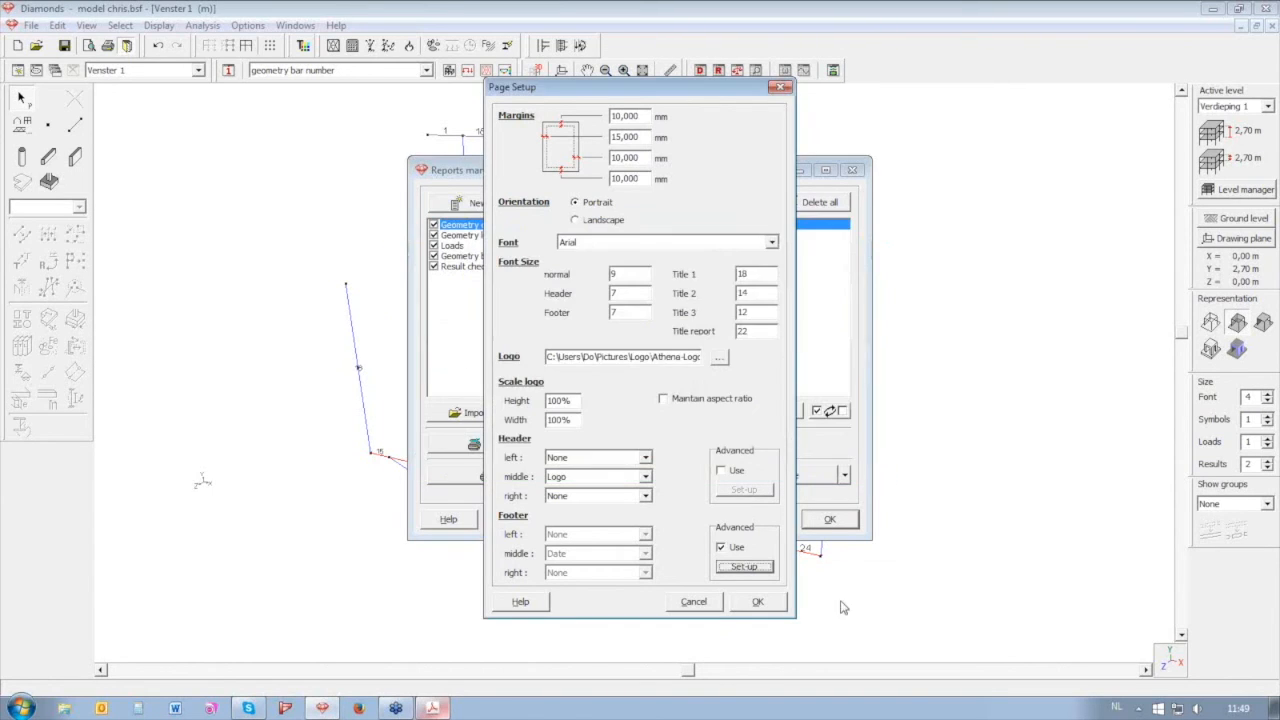
click(757, 602)
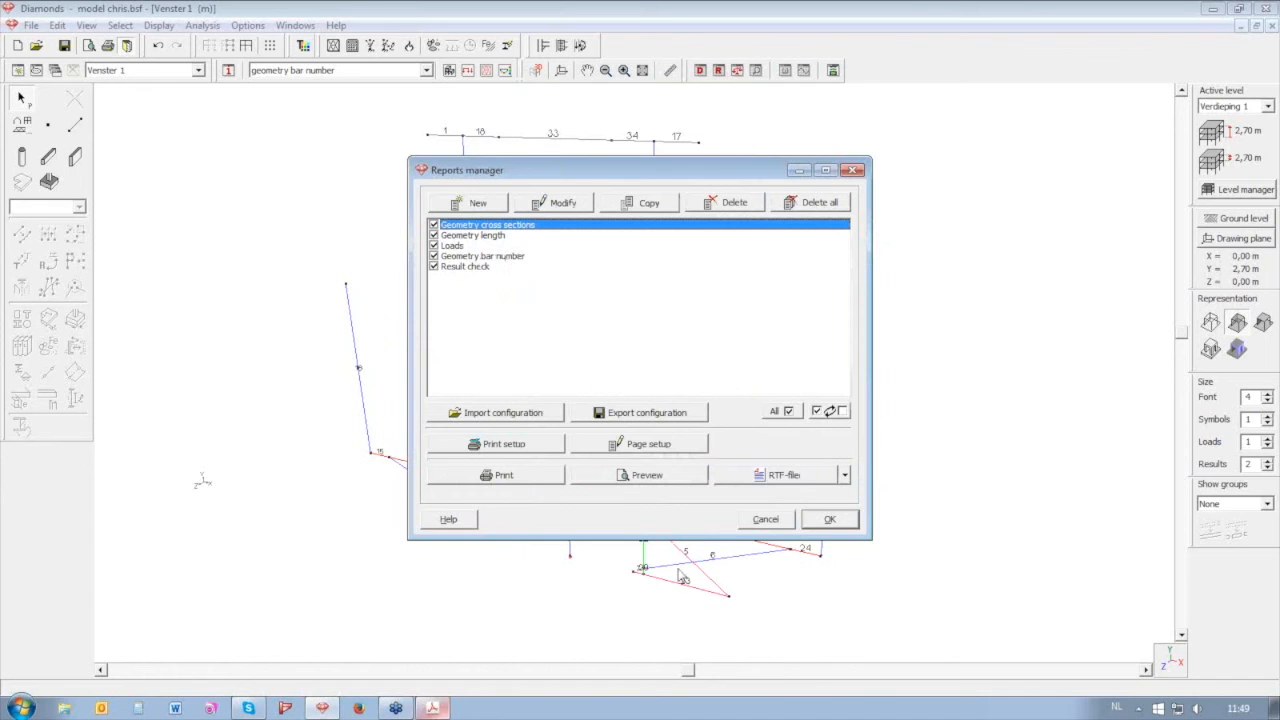